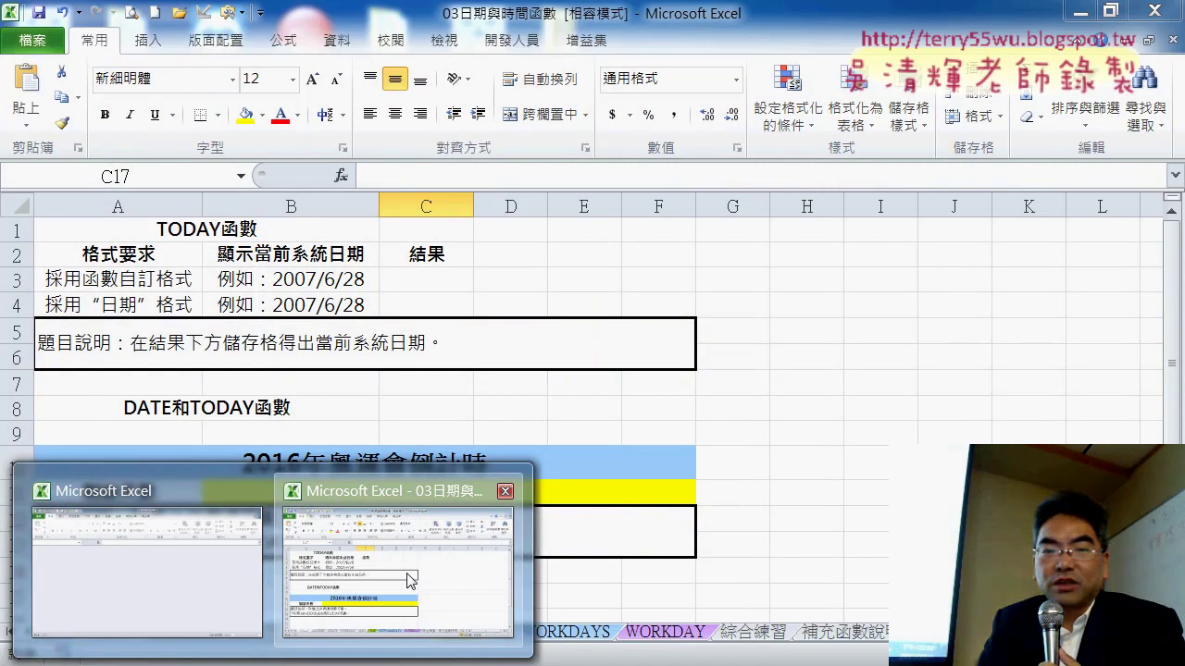
# Select cell C3 in the date-functions workbook and widen column C slightly.
pyautogui.click(411, 580)
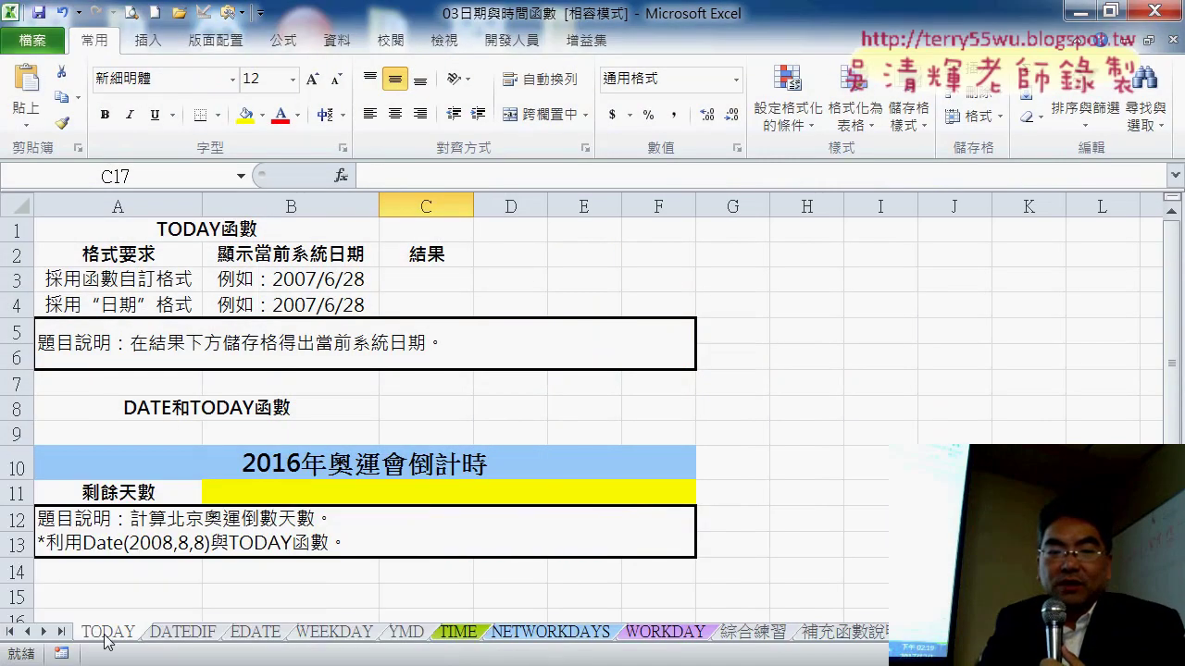
pyautogui.click(452, 278)
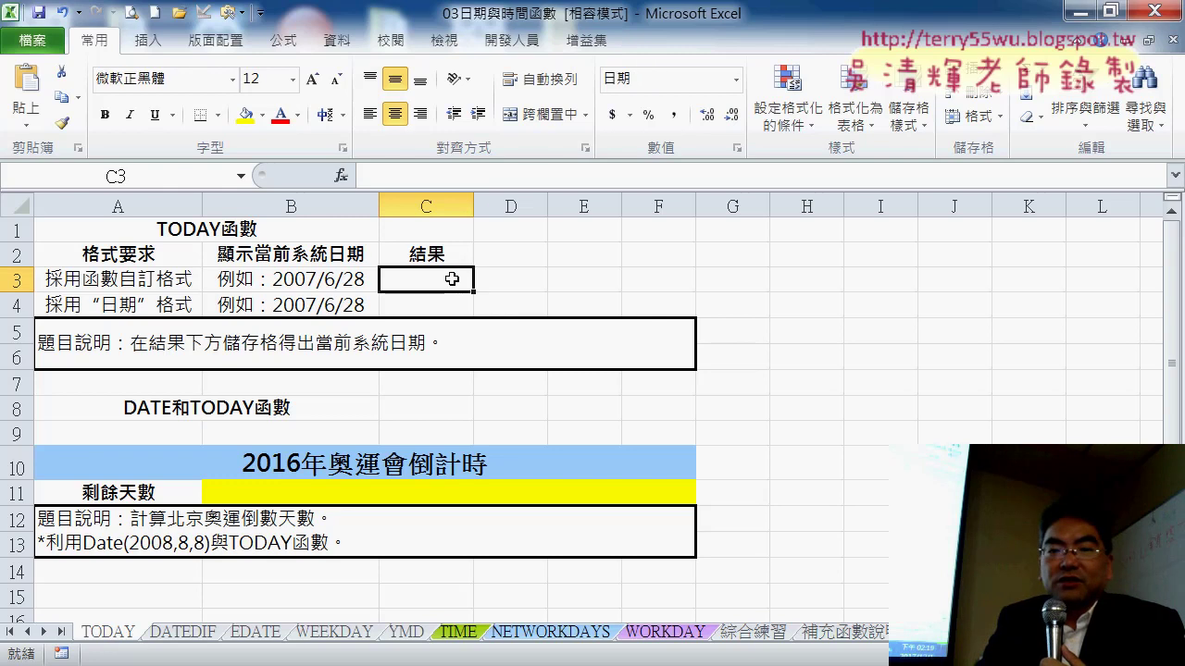
pyautogui.moveTo(476, 204); pyautogui.dragTo(532, 204)
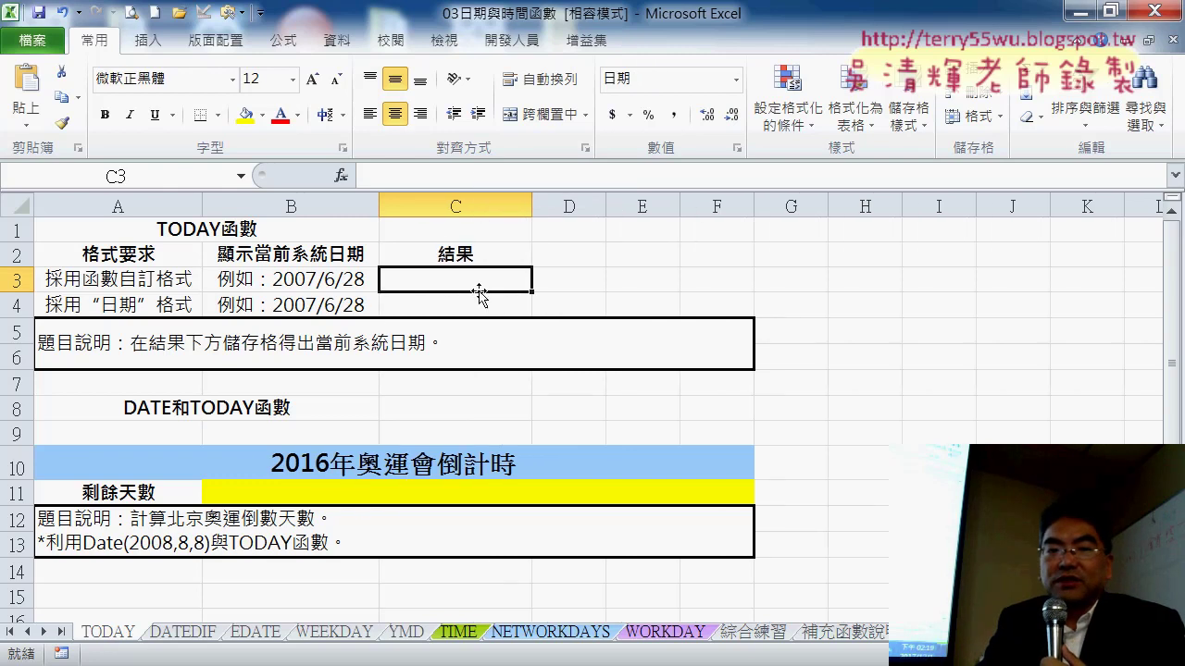
# Insert =TODAY() into C3 from the 日期及時間 category, showing 2017/12/1.
pyautogui.click(342, 176)
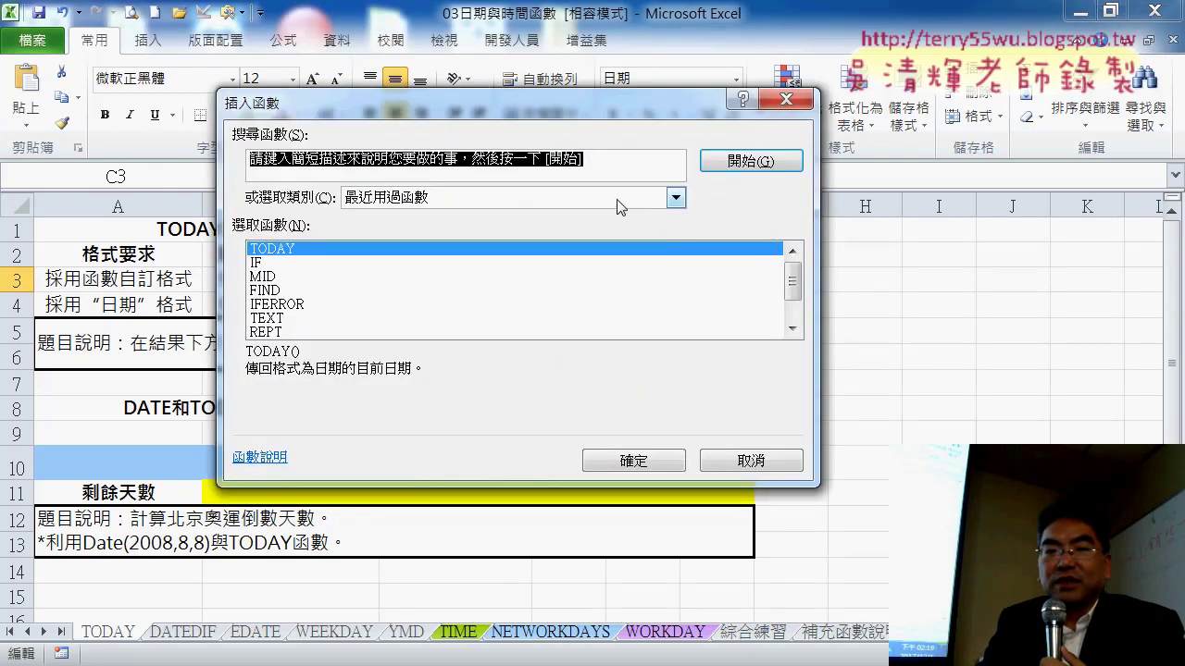
pyautogui.click(674, 197)
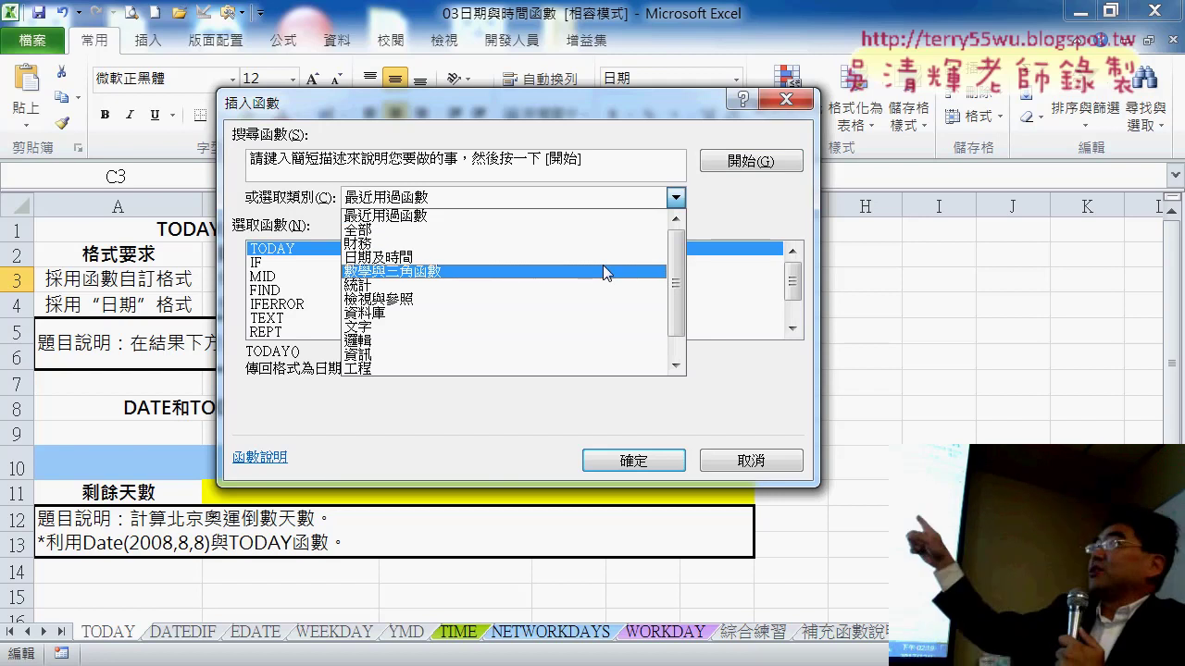
pyautogui.click(554, 258)
pyautogui.click(794, 286)
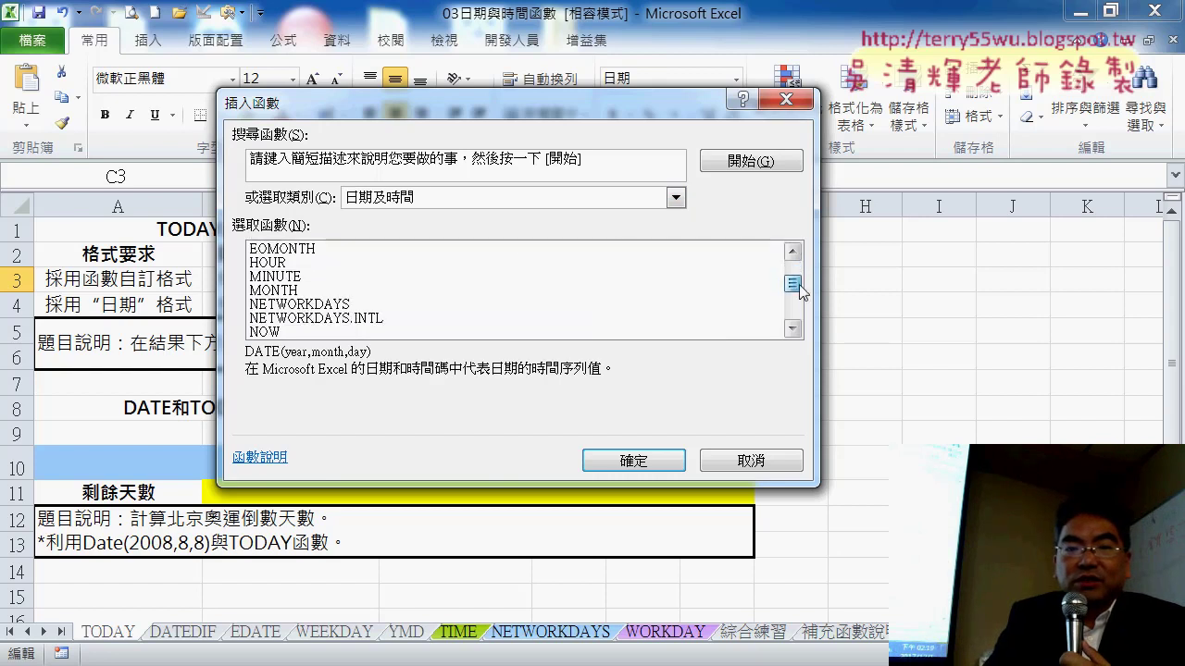
pyautogui.moveTo(800, 283); pyautogui.dragTo(809, 317)
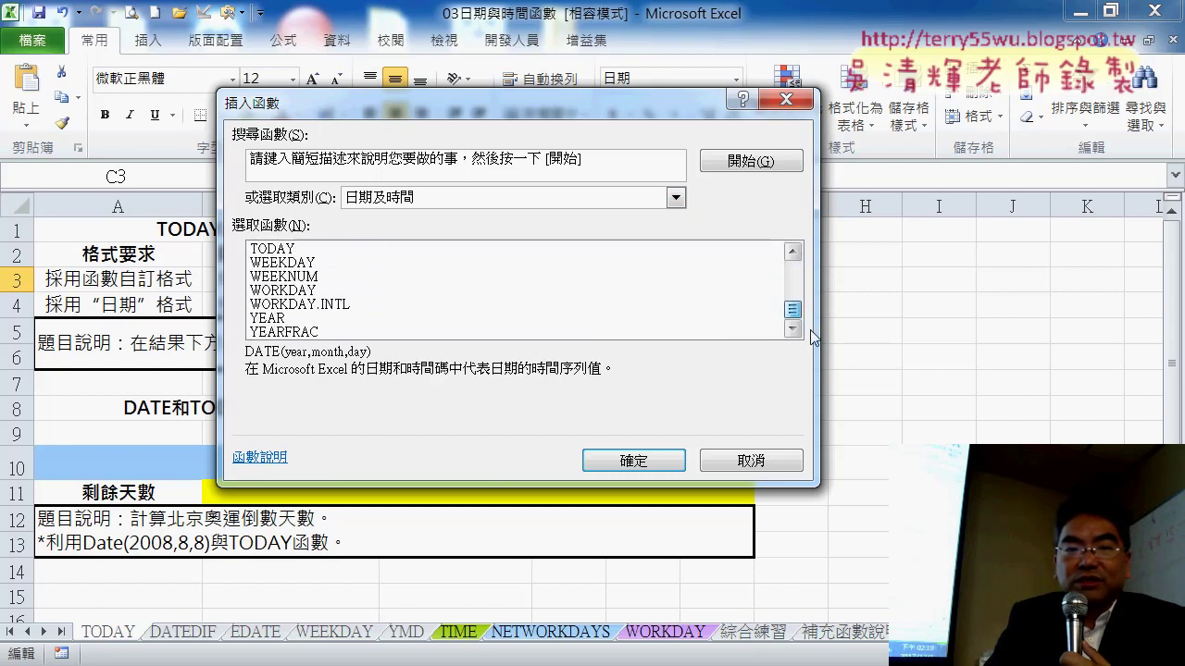
pyautogui.click(281, 250)
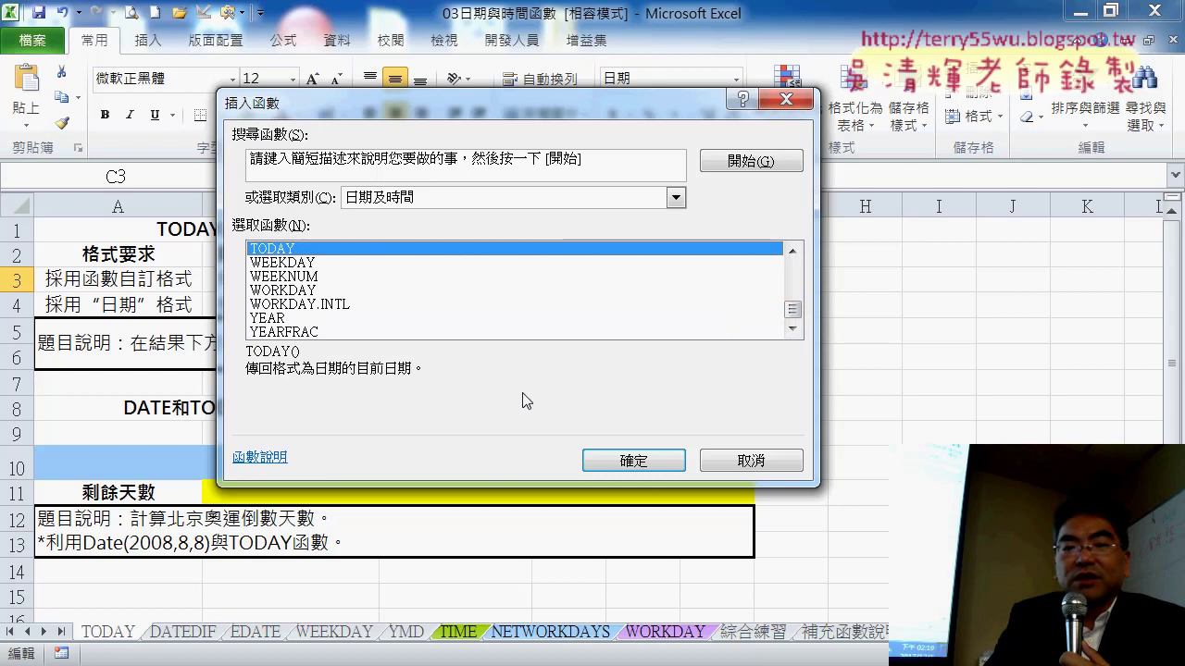
pyautogui.click(647, 468)
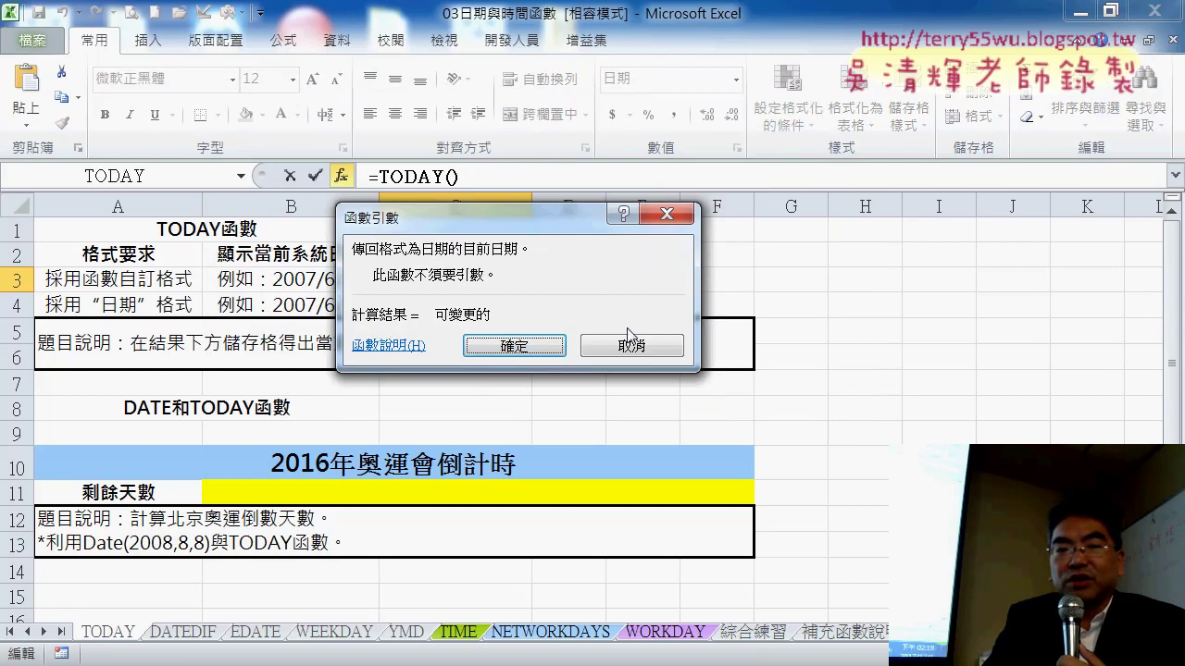
pyautogui.click(515, 346)
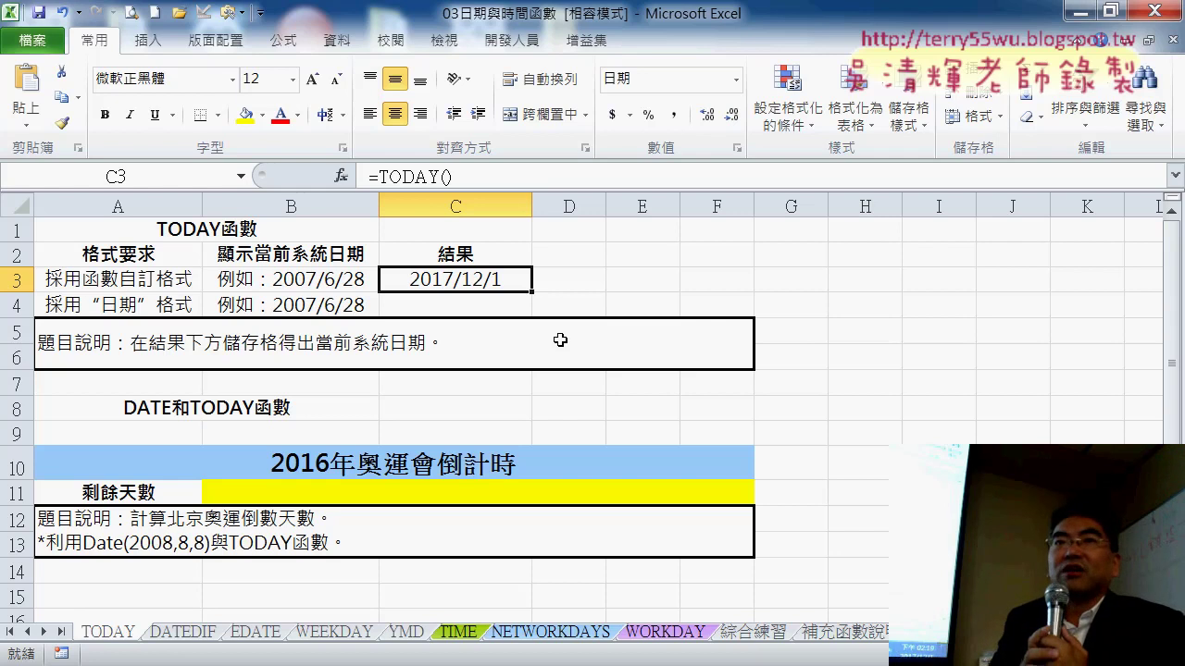
# Enter =NOW() in C4 from the 日期及時間 list, then select C3:C4.
pyautogui.click(452, 310)
pyautogui.click(342, 176)
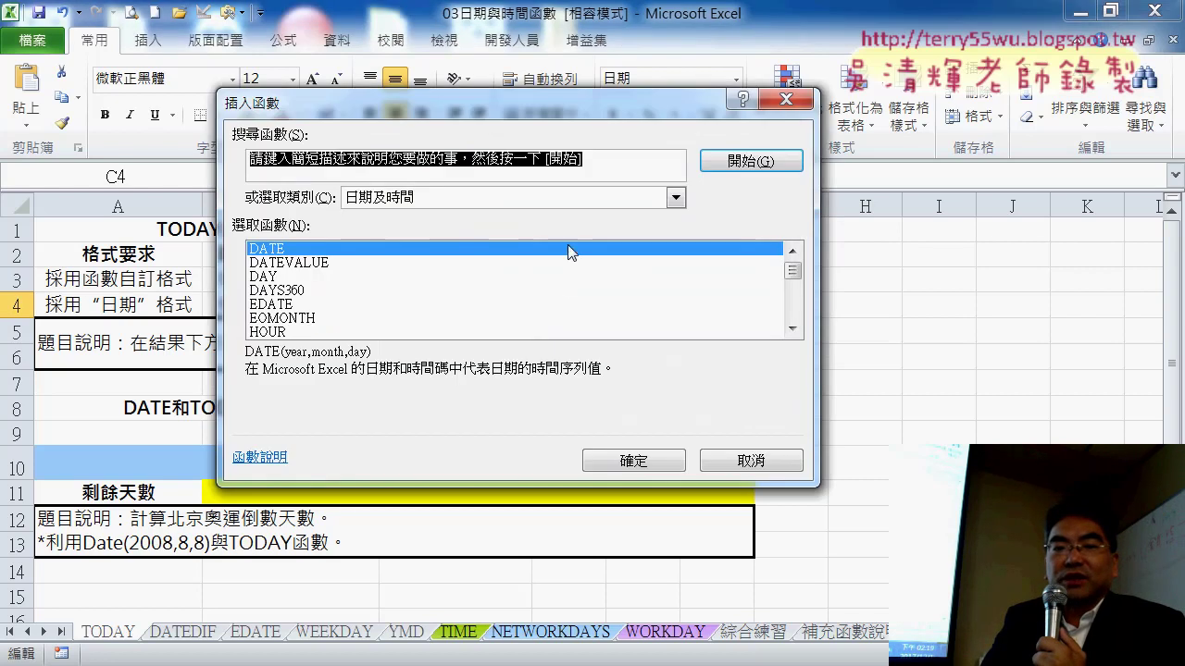
pyautogui.moveTo(793, 270); pyautogui.dragTo(793, 290)
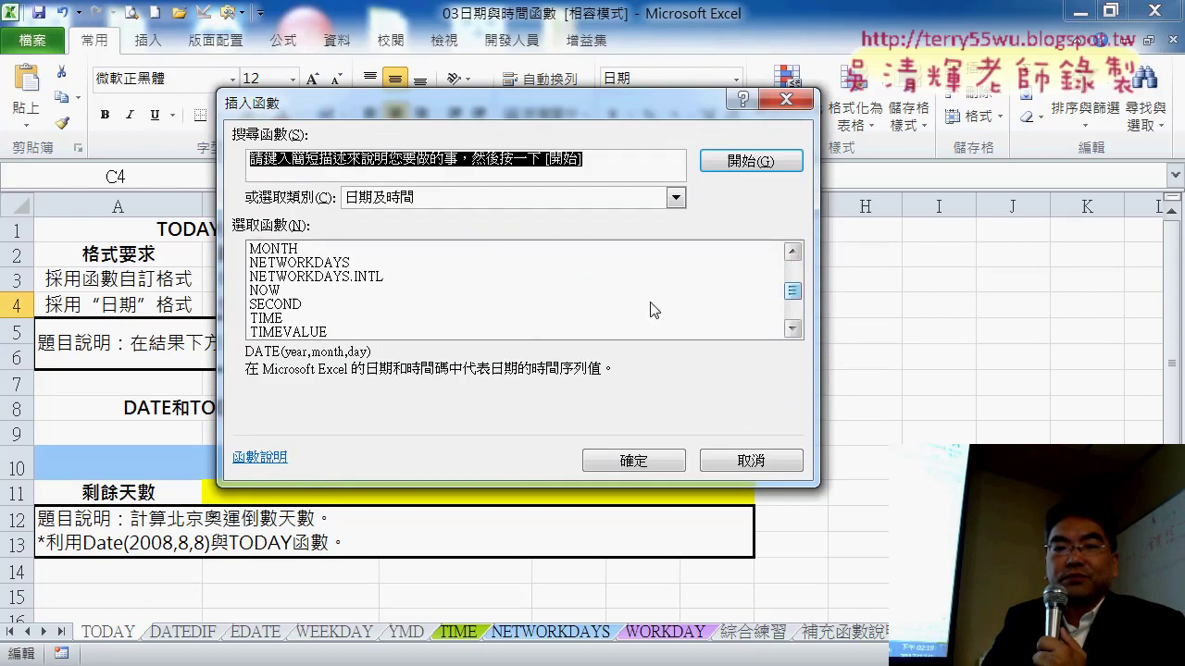
pyautogui.click(292, 291)
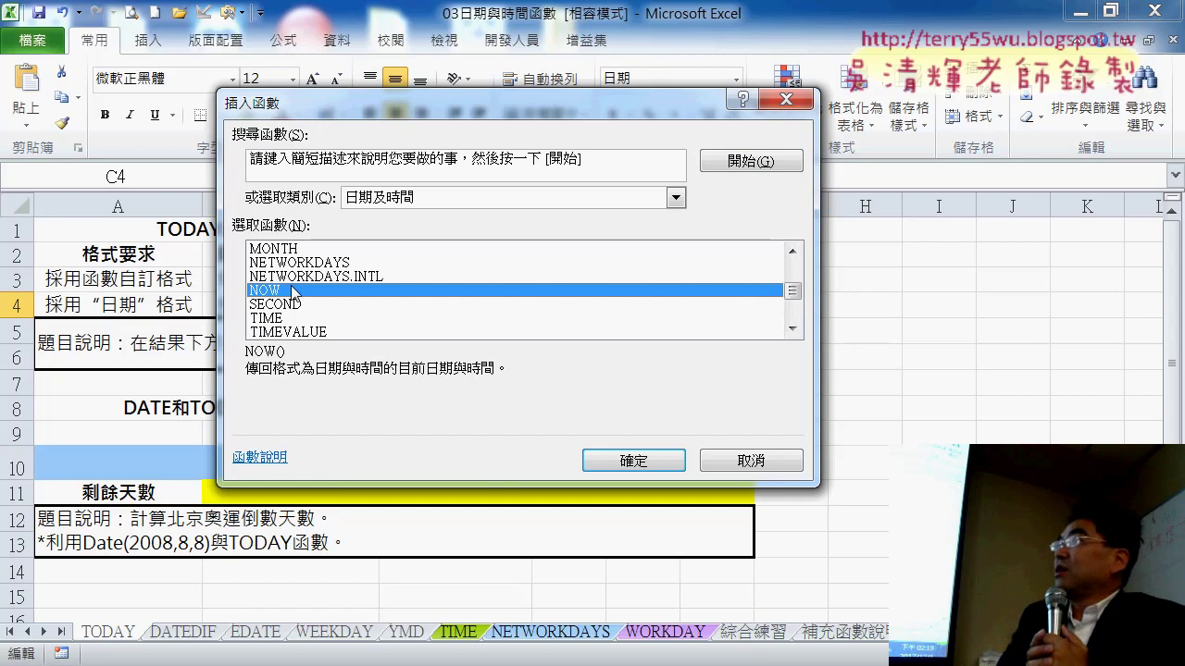
pyautogui.click(639, 459)
pyautogui.click(514, 345)
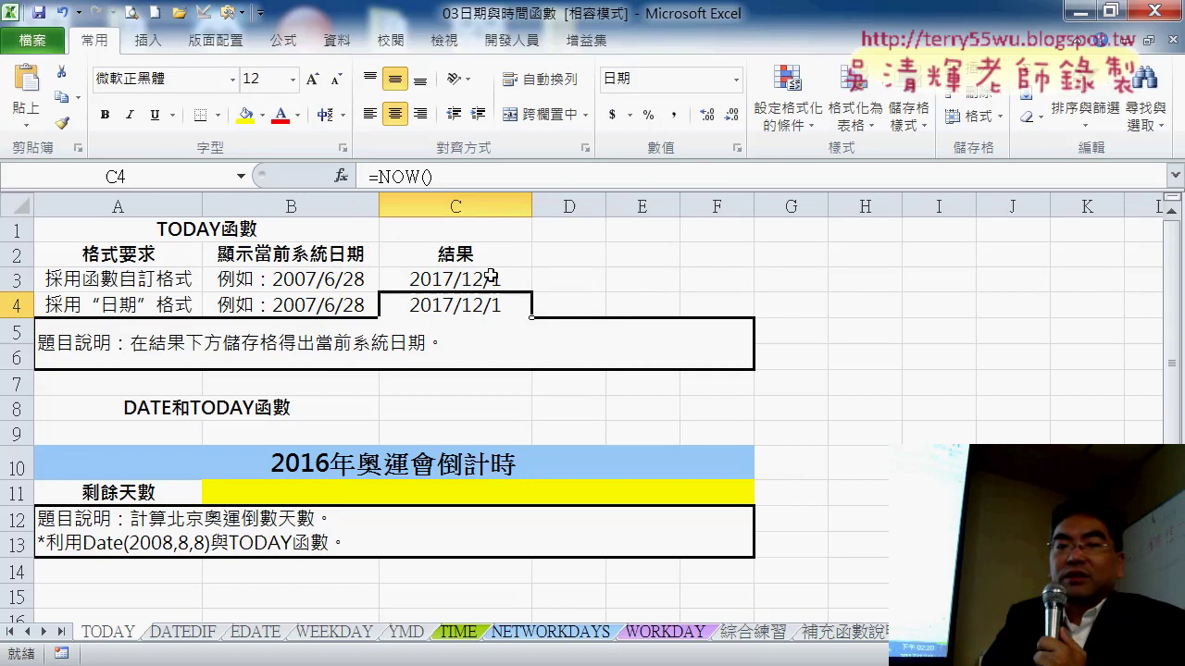
pyautogui.moveTo(491, 278); pyautogui.dragTo(489, 298)
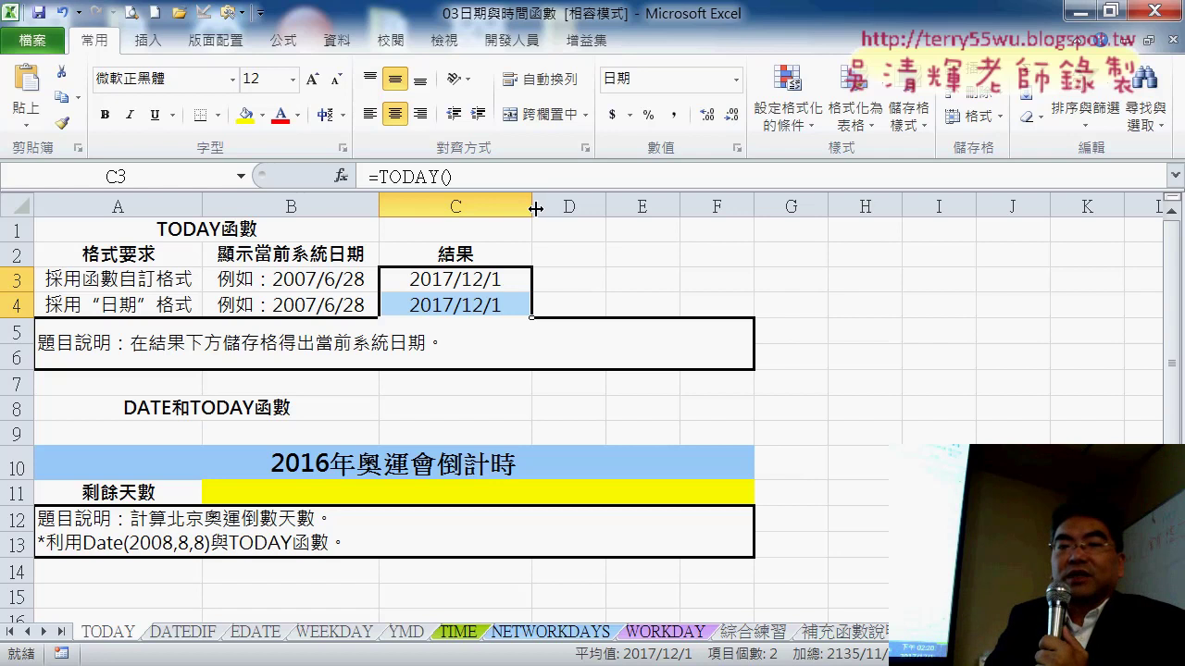
# Widen column C and format C3:C4 as 時間 style 2001/3/14 1:30 PM, showing 12:00 AM and 2:20 PM.
pyautogui.moveTo(535, 209); pyautogui.dragTo(682, 210)
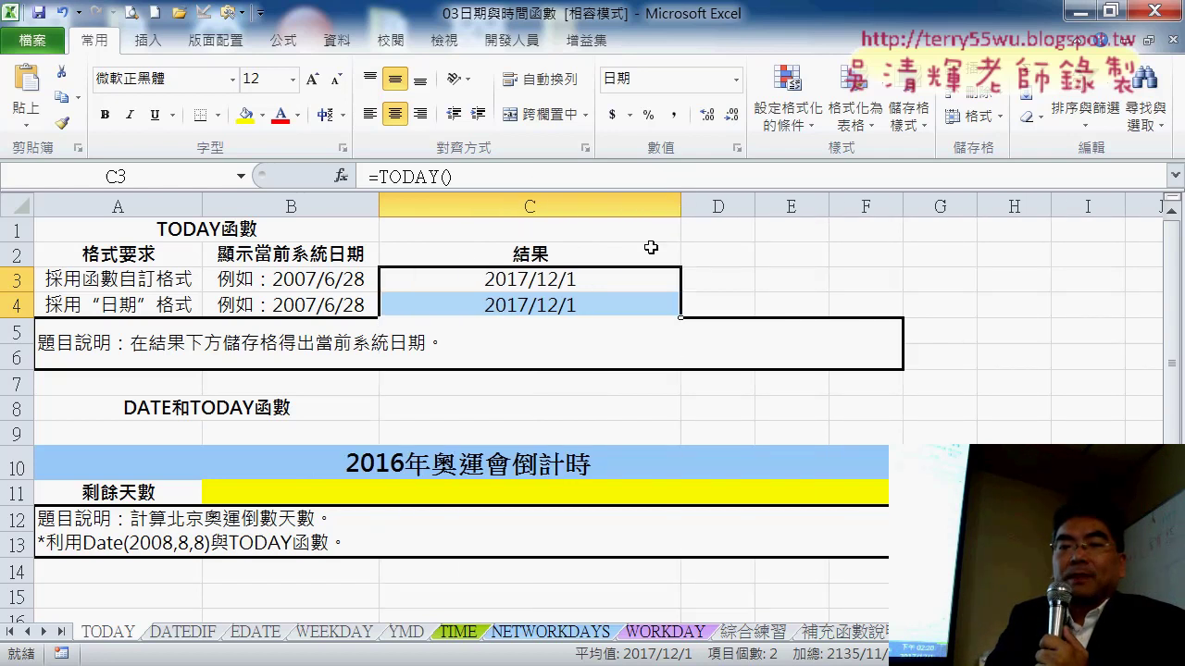
pyautogui.moveTo(529, 281); pyautogui.dragTo(529, 306)
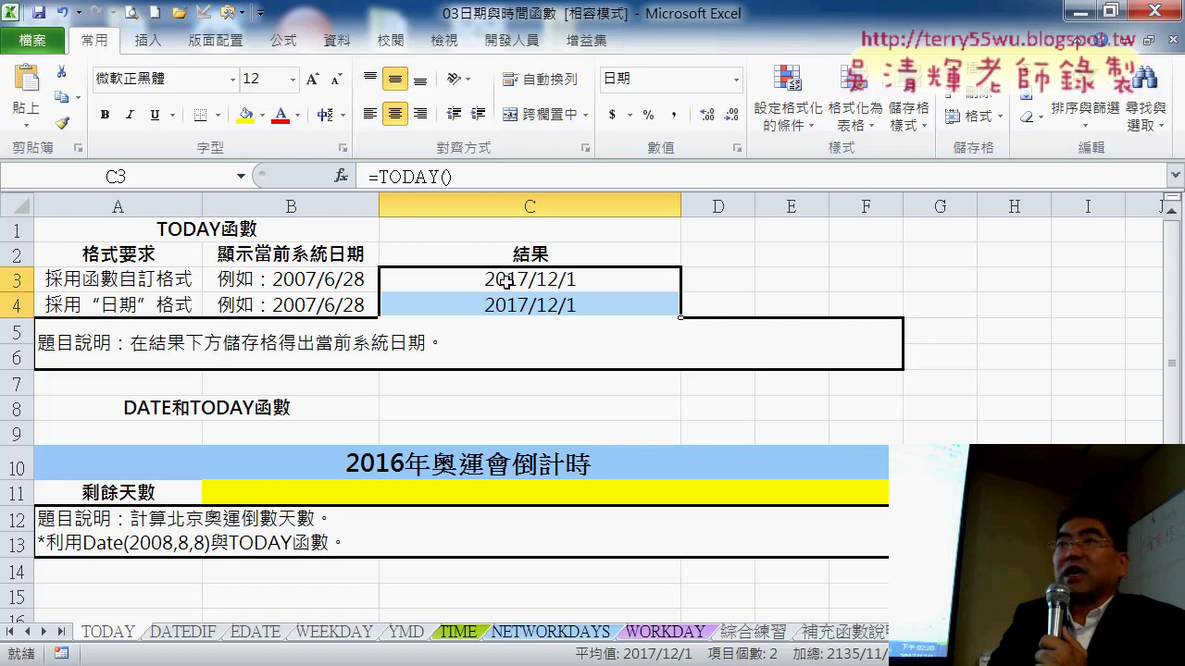
pyautogui.rightClick(509, 278)
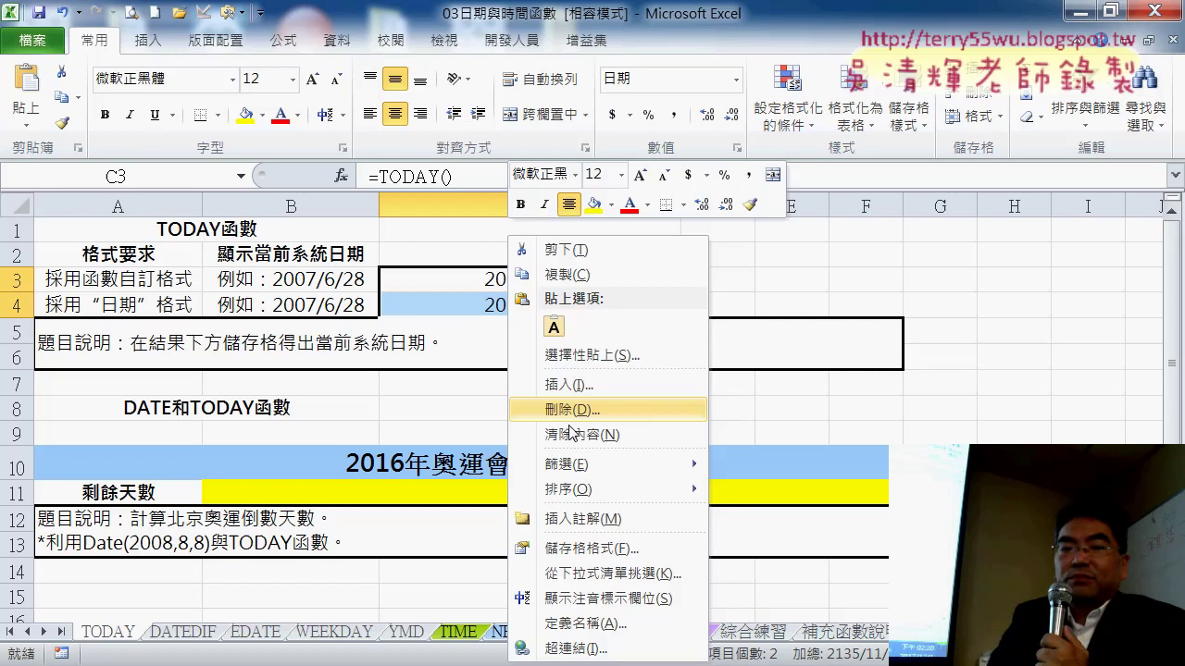
pyautogui.click(592, 549)
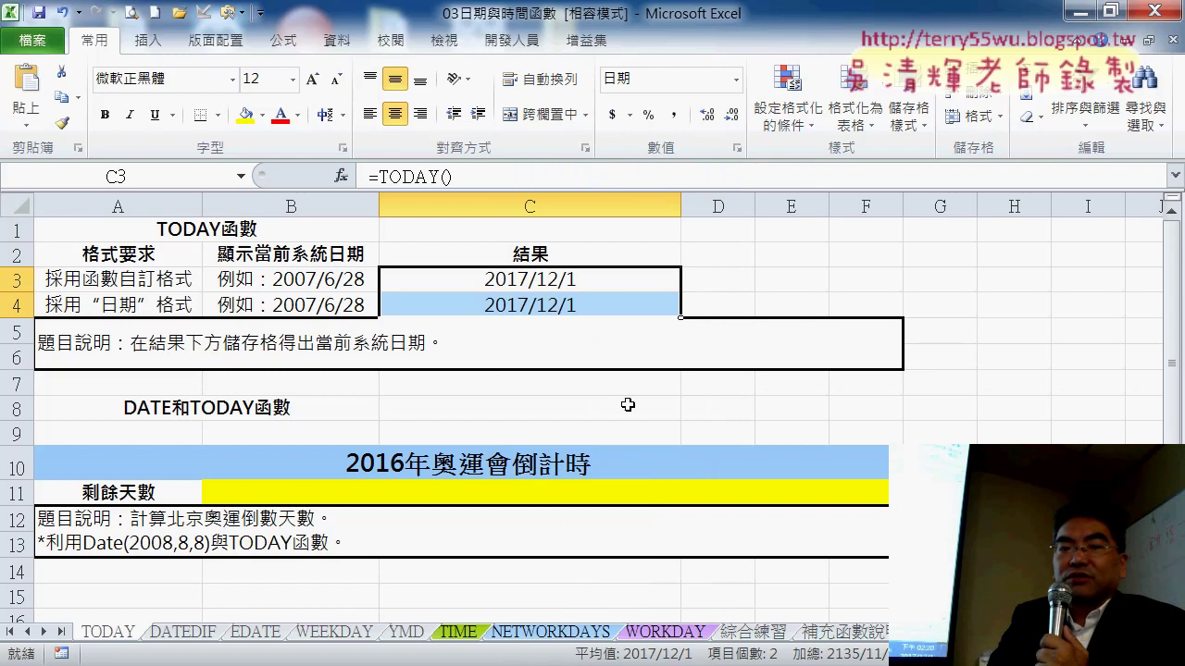
pyautogui.click(307, 336)
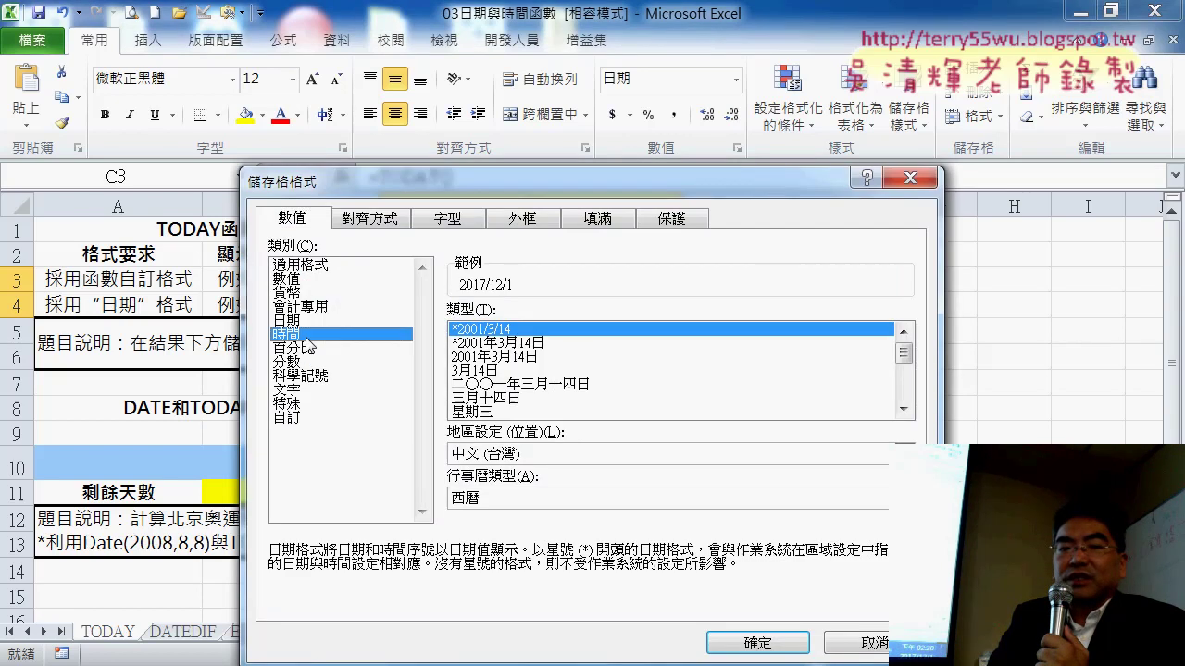
pyautogui.click(659, 413)
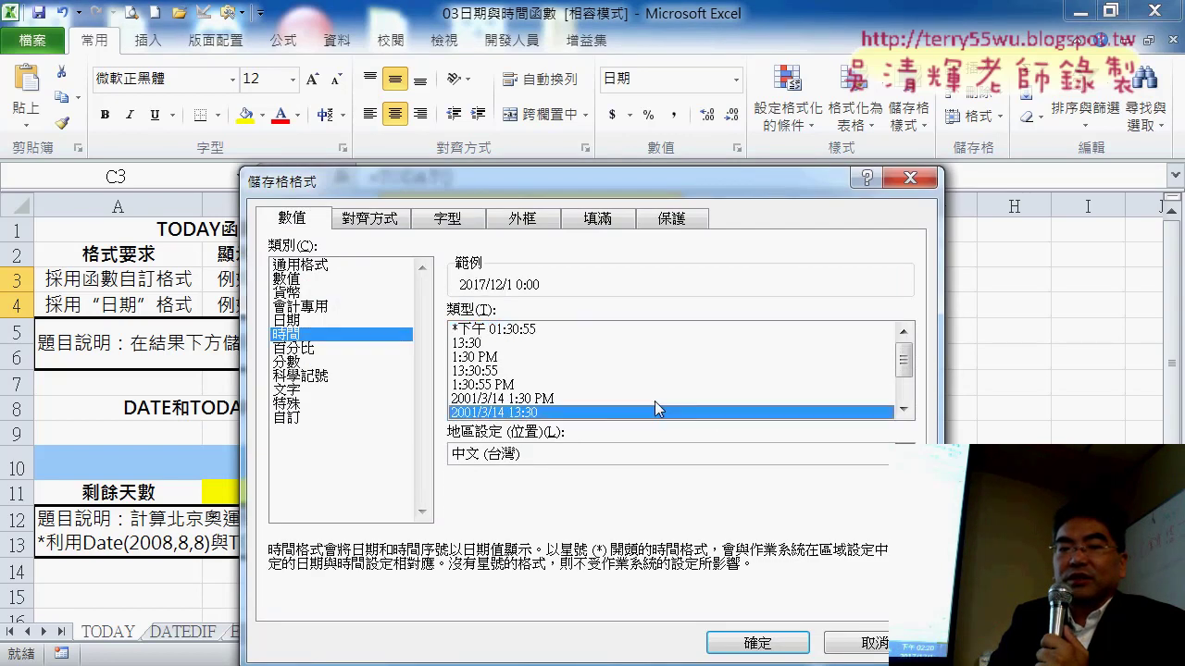
pyautogui.click(661, 385)
pyautogui.click(660, 399)
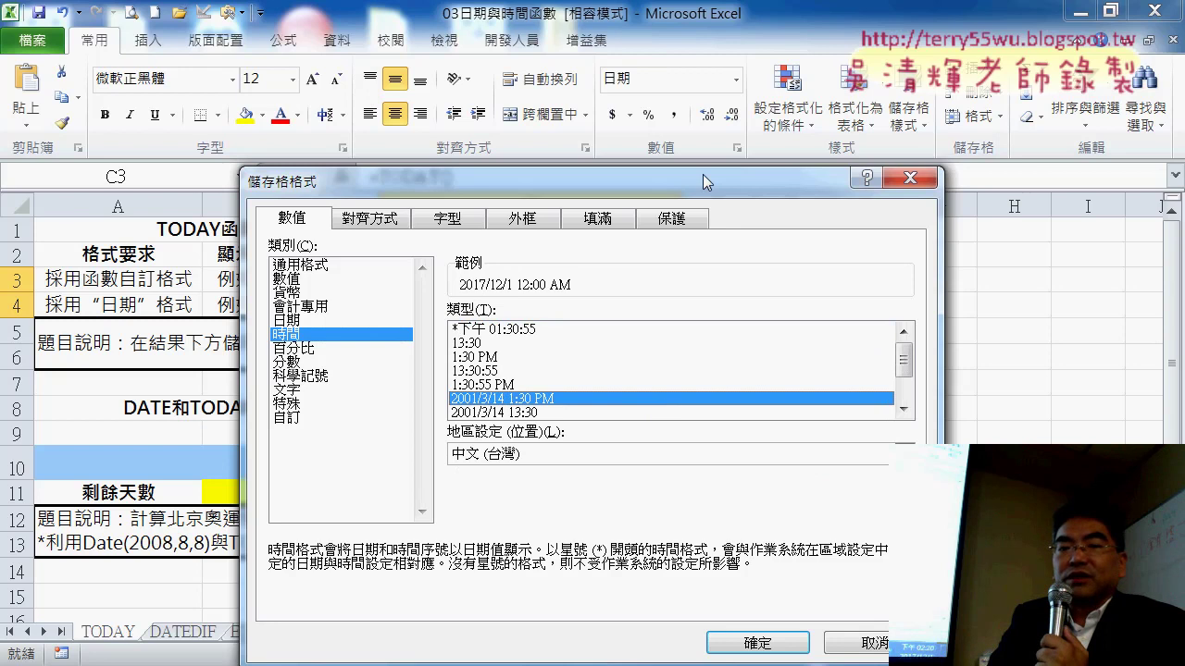
pyautogui.moveTo(703, 174); pyautogui.dragTo(754, 25)
pyautogui.click(954, 262)
pyautogui.click(955, 262)
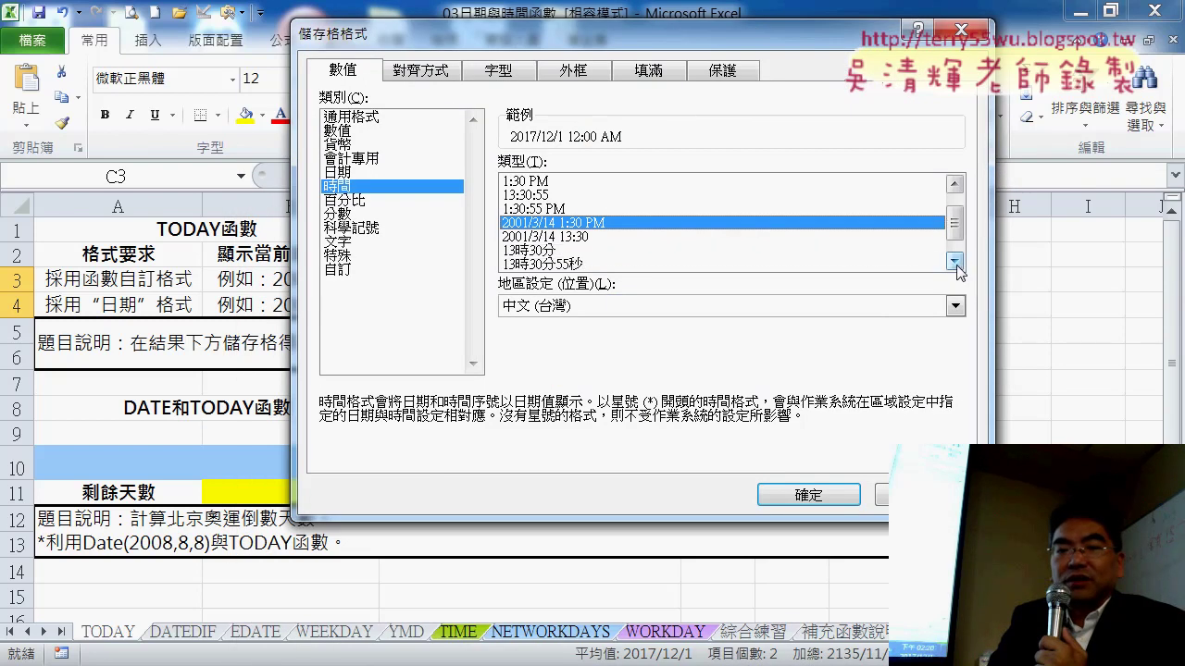
pyautogui.click(954, 262)
pyautogui.click(954, 262)
pyautogui.scroll(1, 589, 262)
pyautogui.scroll(1, 589, 262)
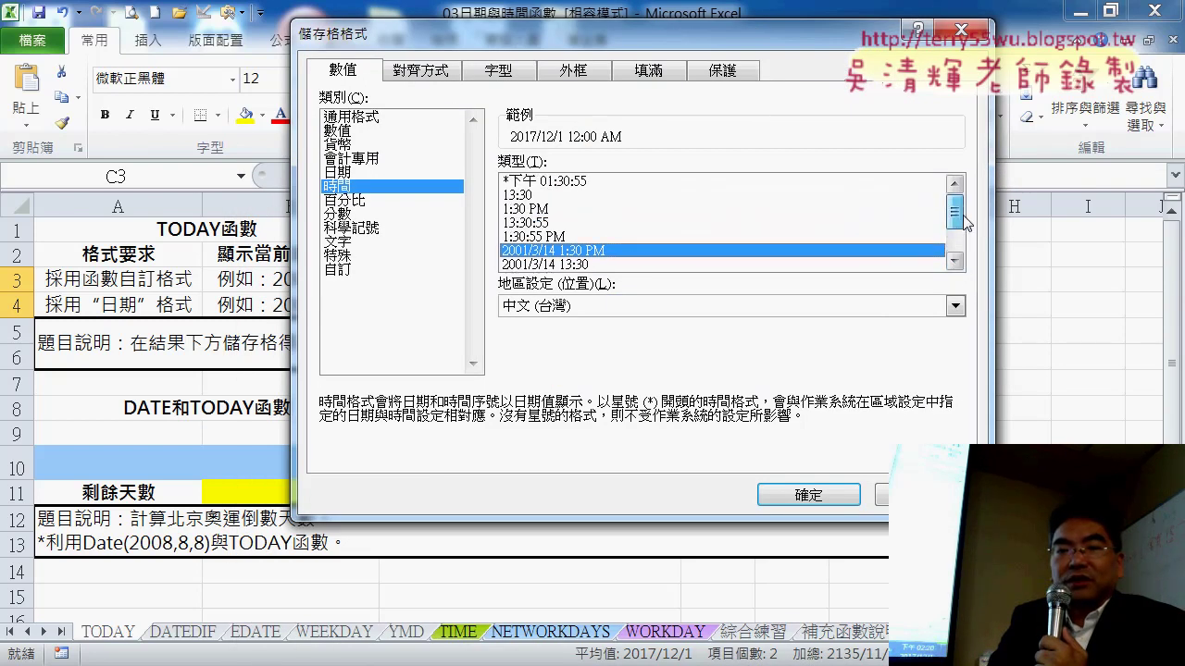
pyautogui.click(802, 495)
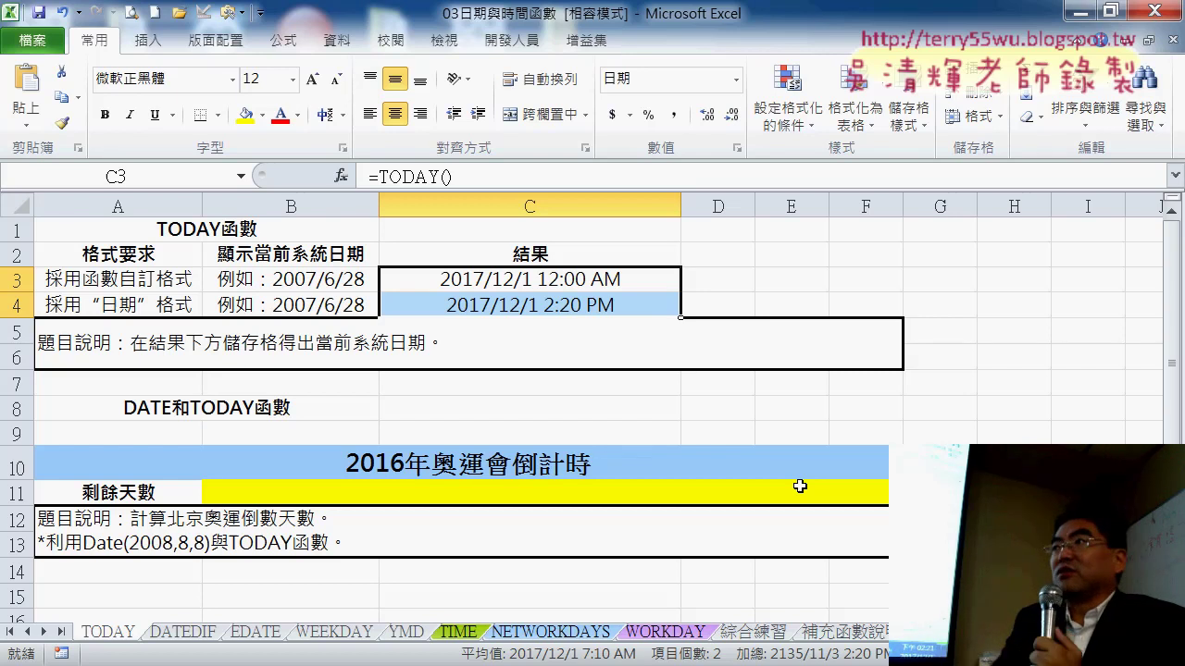
pyautogui.click(750, 633)
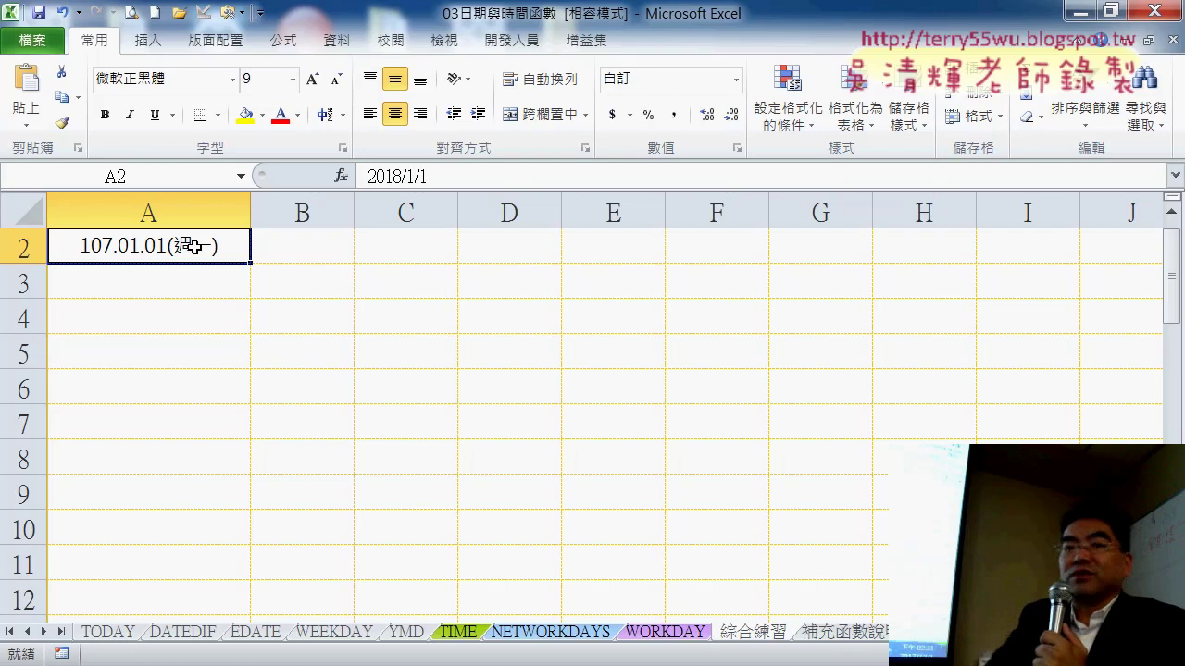
pyautogui.click(117, 637)
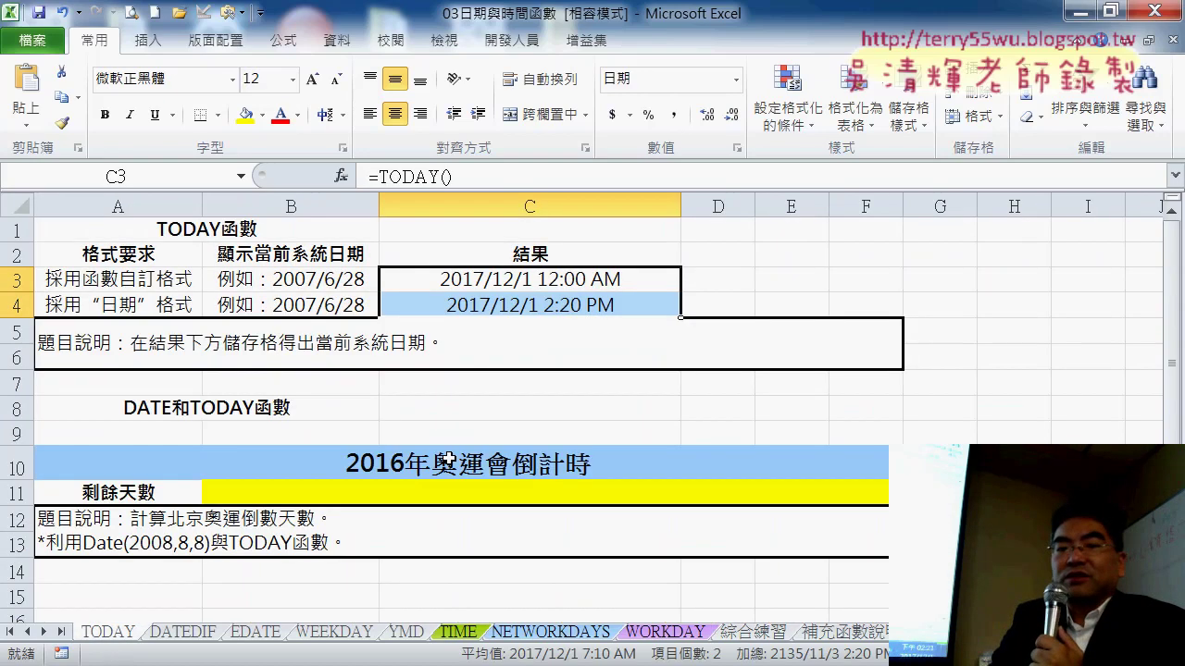
# Open Format Cells for C3:C4 and show the Date calendar type choices, marking them in red.
pyautogui.rightClick(523, 293)
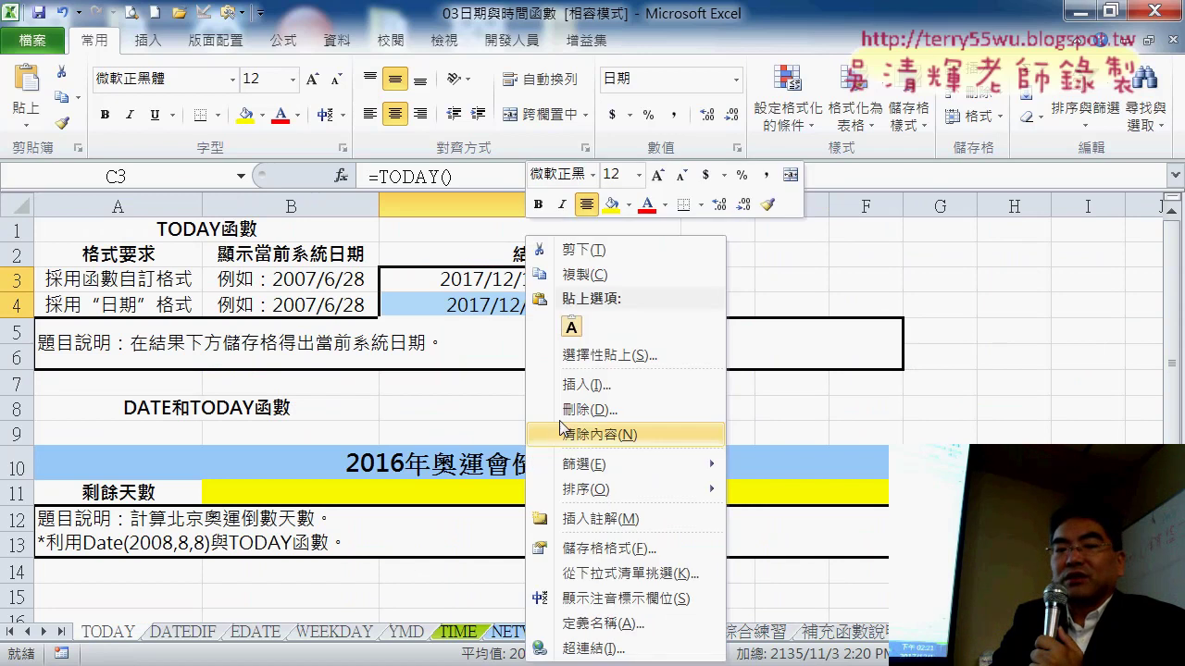
pyautogui.click(576, 547)
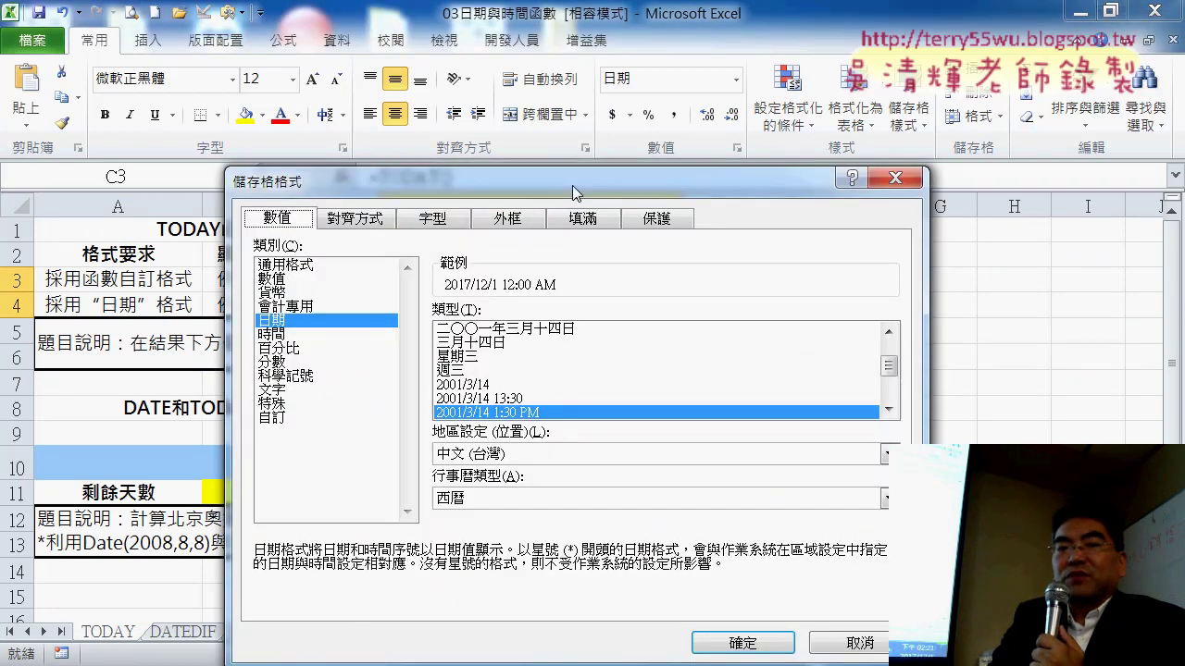
pyautogui.moveTo(564, 118); pyautogui.dragTo(566, 53)
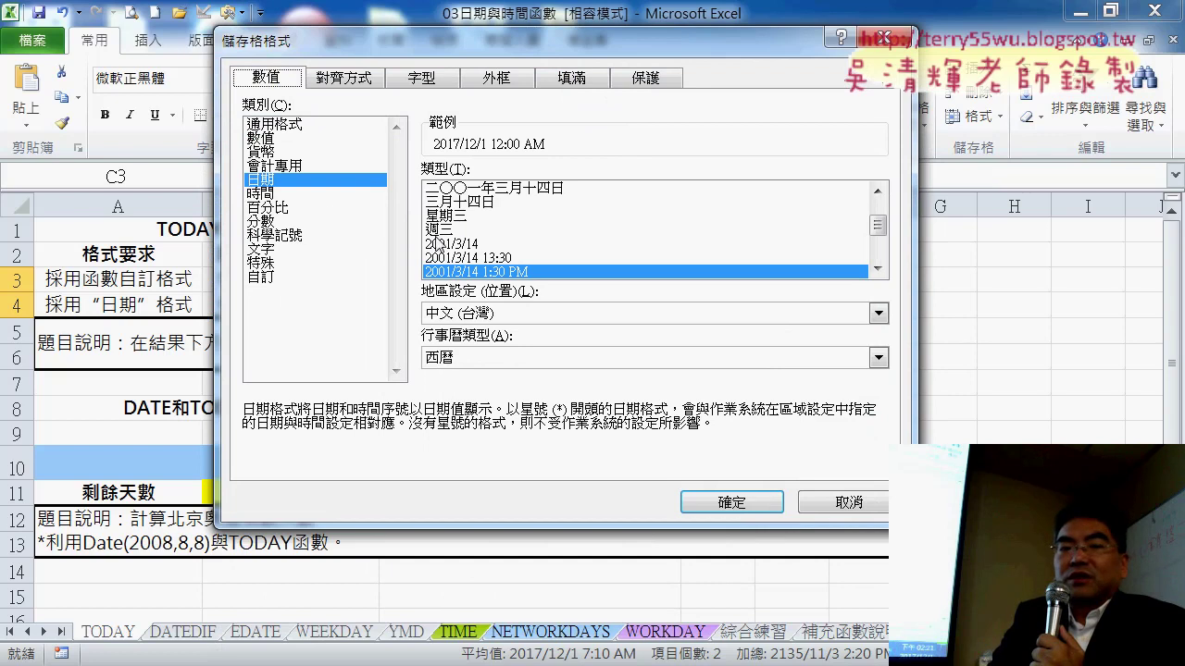
pyautogui.click(494, 359)
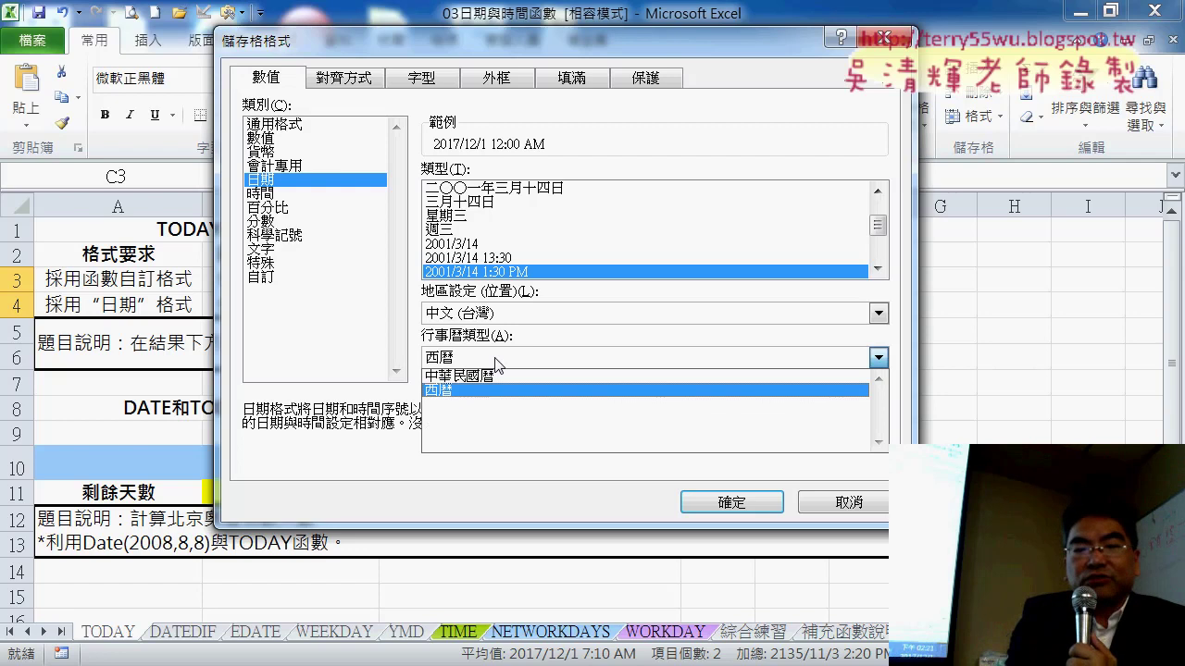
pyautogui.moveTo(473, 422)
pyautogui.mouseDown()
pyautogui.moveTo(449, 302)
pyautogui.moveTo(465, 441)
pyautogui.mouseUp()
pyautogui.moveTo(198, 421)
pyautogui.mouseDown()
pyautogui.moveTo(374, 373)
pyautogui.moveTo(350, 396)
pyautogui.mouseUp()
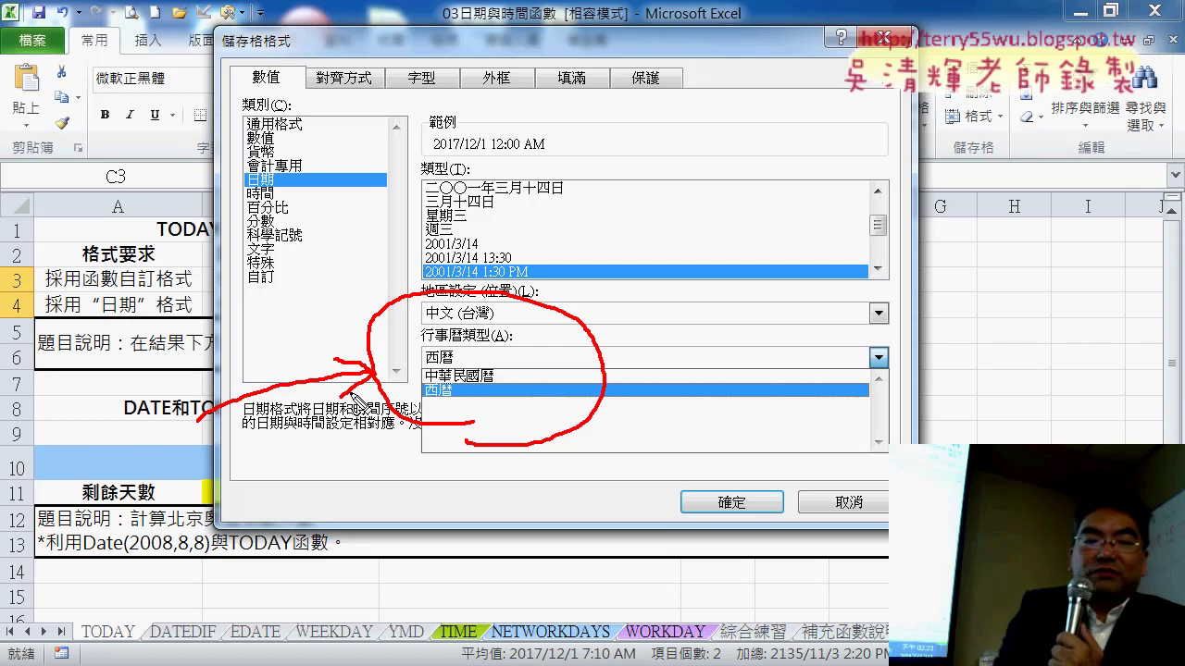
pyautogui.click(351, 398)
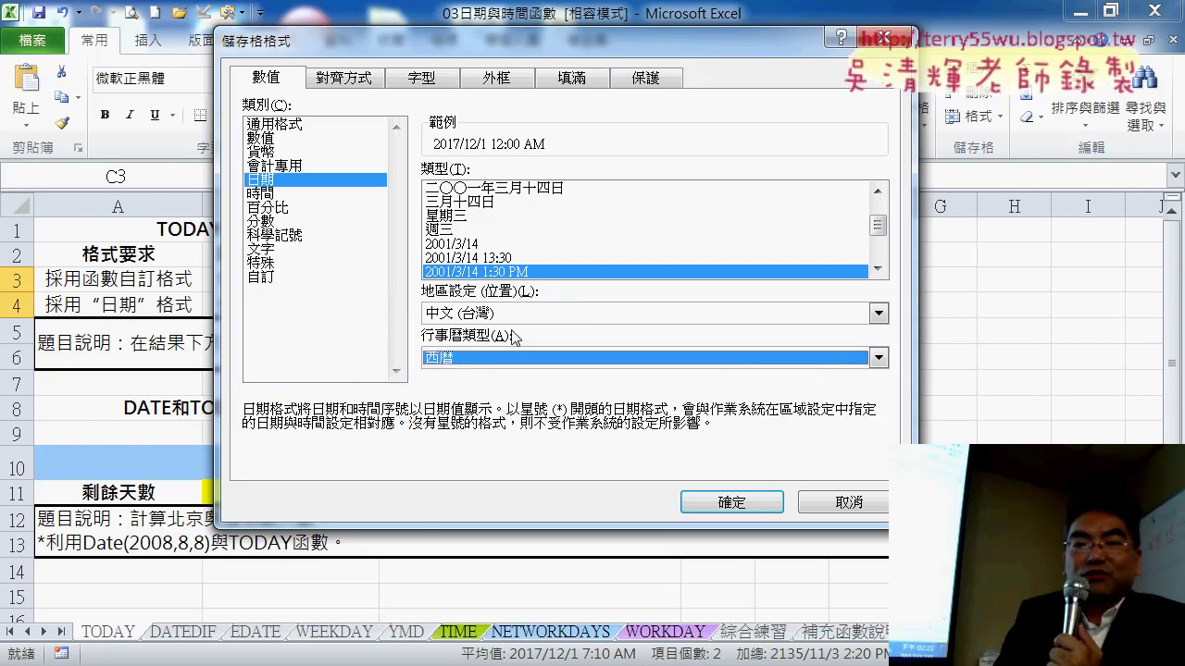
pyautogui.click(528, 360)
# Choose the 中華民國曆 calendar with style 90/3/14, previewing 106/12/1, and annotate the selection.
pyautogui.click(521, 376)
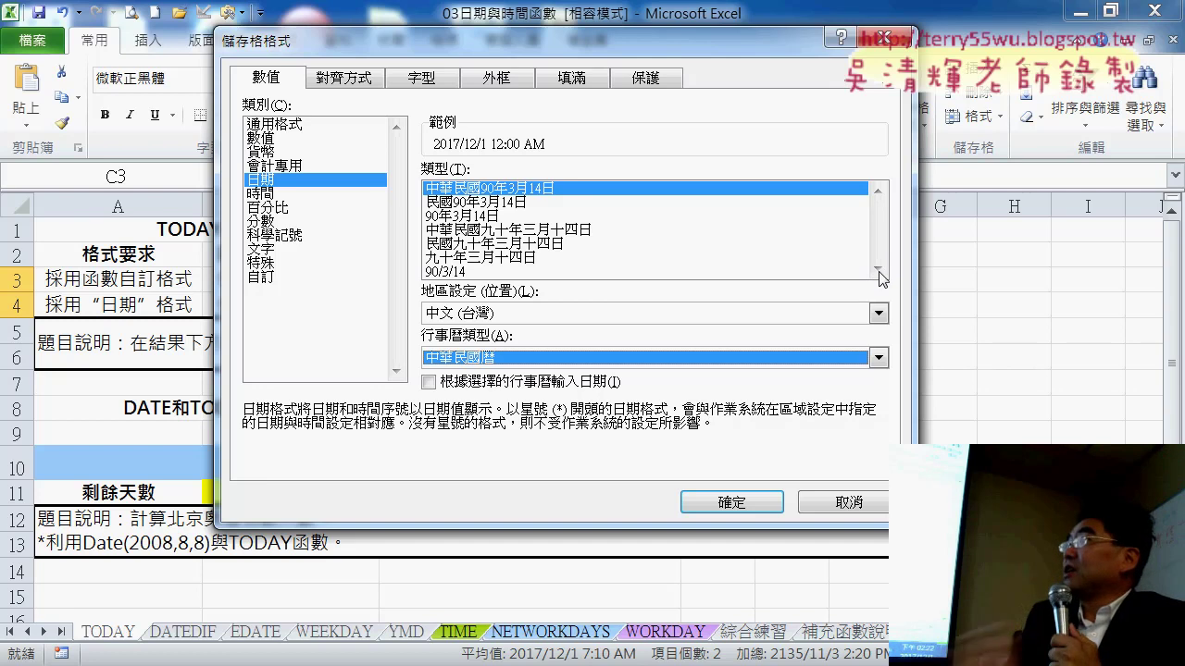
pyautogui.click(467, 272)
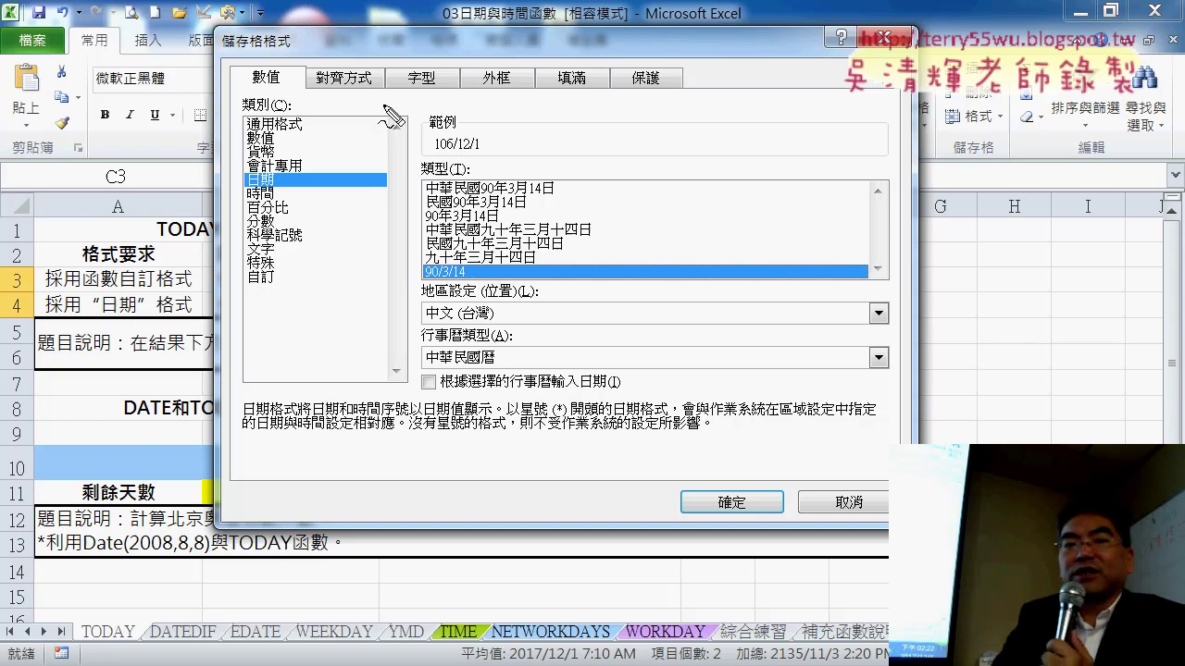
pyautogui.moveTo(222, 74); pyautogui.dragTo(234, 61)
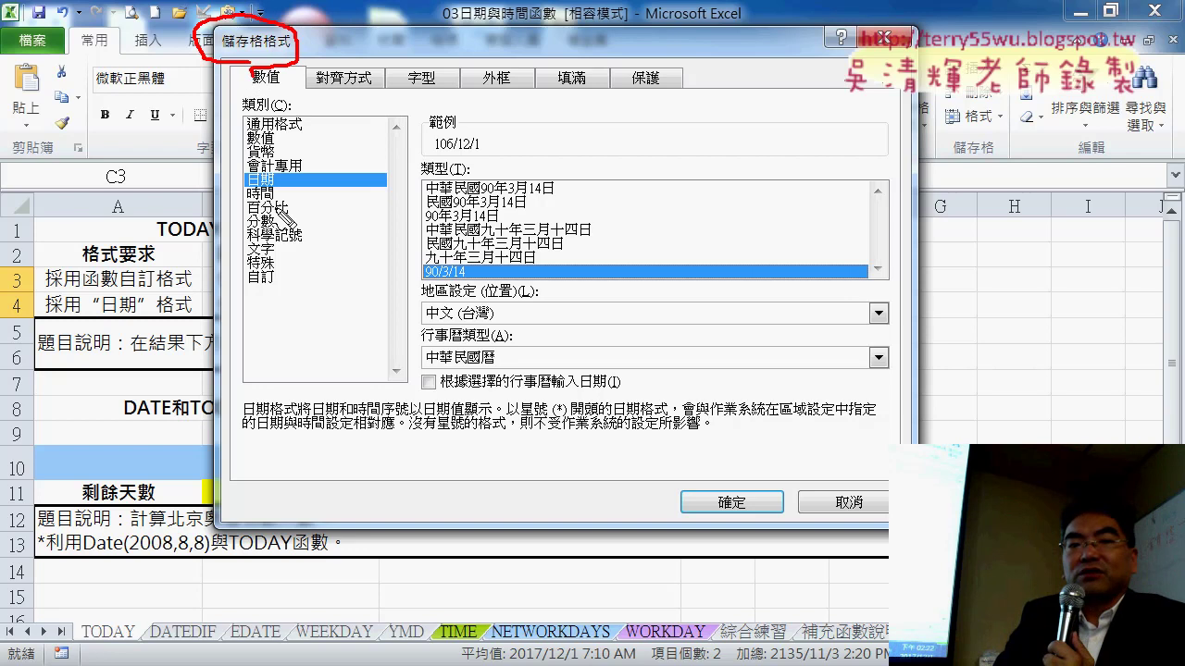
pyautogui.moveTo(270, 192)
pyautogui.mouseDown()
pyautogui.moveTo(242, 181)
pyautogui.moveTo(295, 220)
pyautogui.mouseUp()
pyautogui.moveTo(463, 301); pyautogui.dragTo(449, 303)
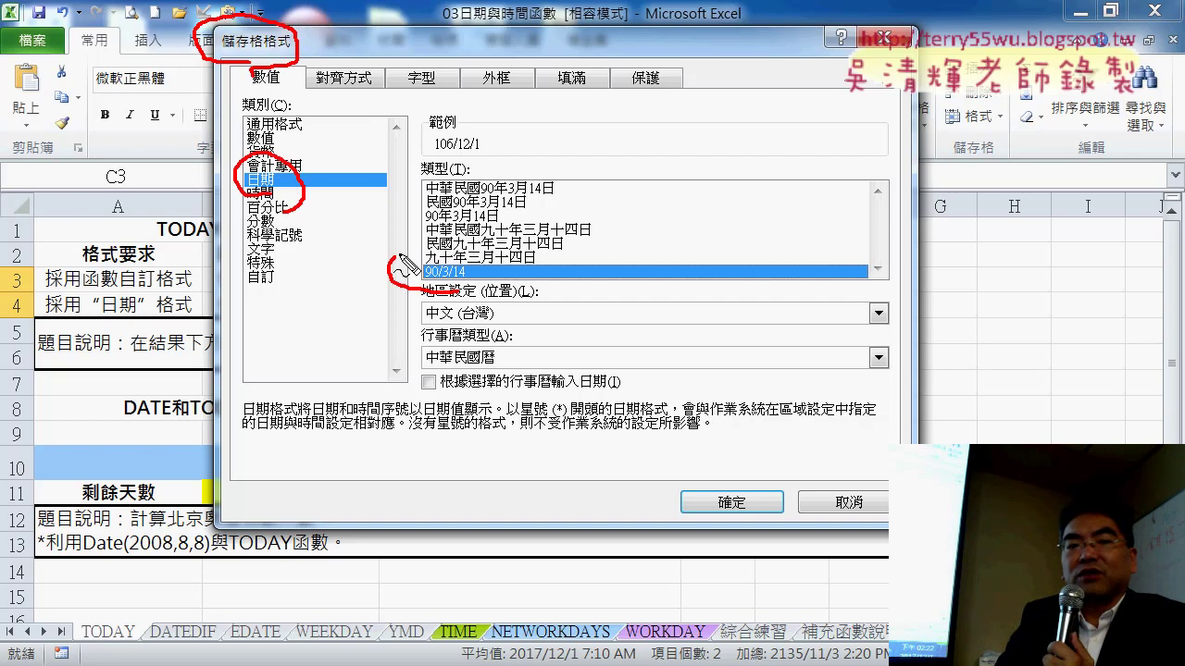
pyautogui.moveTo(298, 276); pyautogui.dragTo(276, 296)
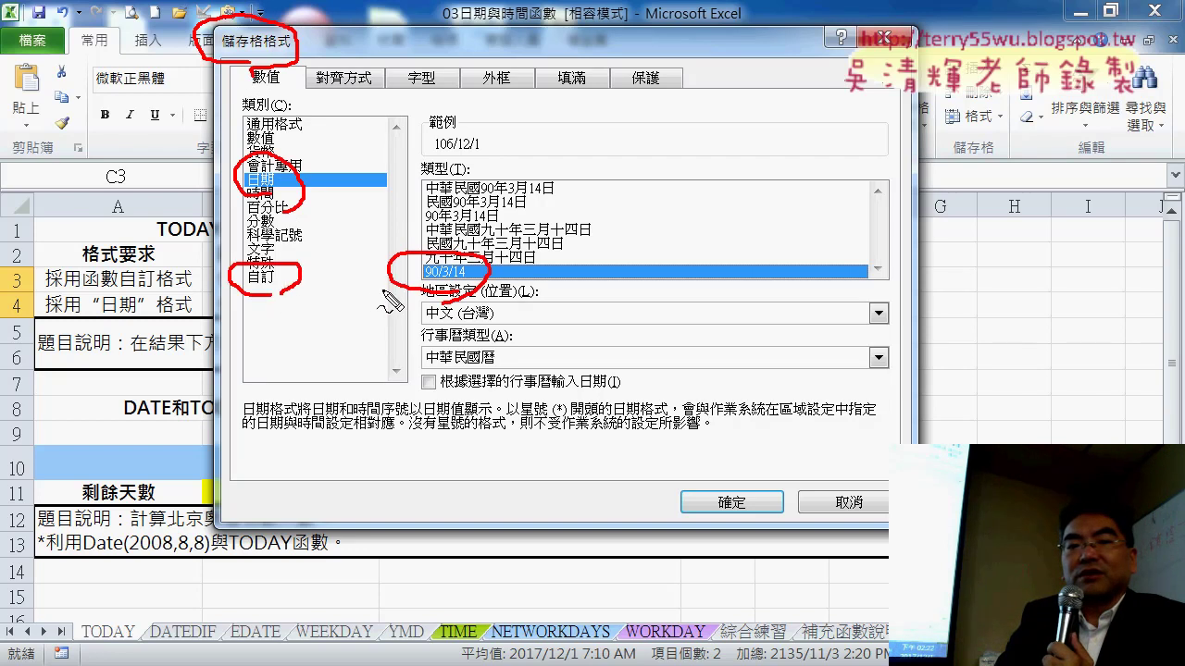
pyautogui.moveTo(389, 294)
pyautogui.mouseDown()
pyautogui.moveTo(296, 305)
pyautogui.moveTo(302, 319)
pyautogui.moveTo(356, 304)
pyautogui.mouseUp()
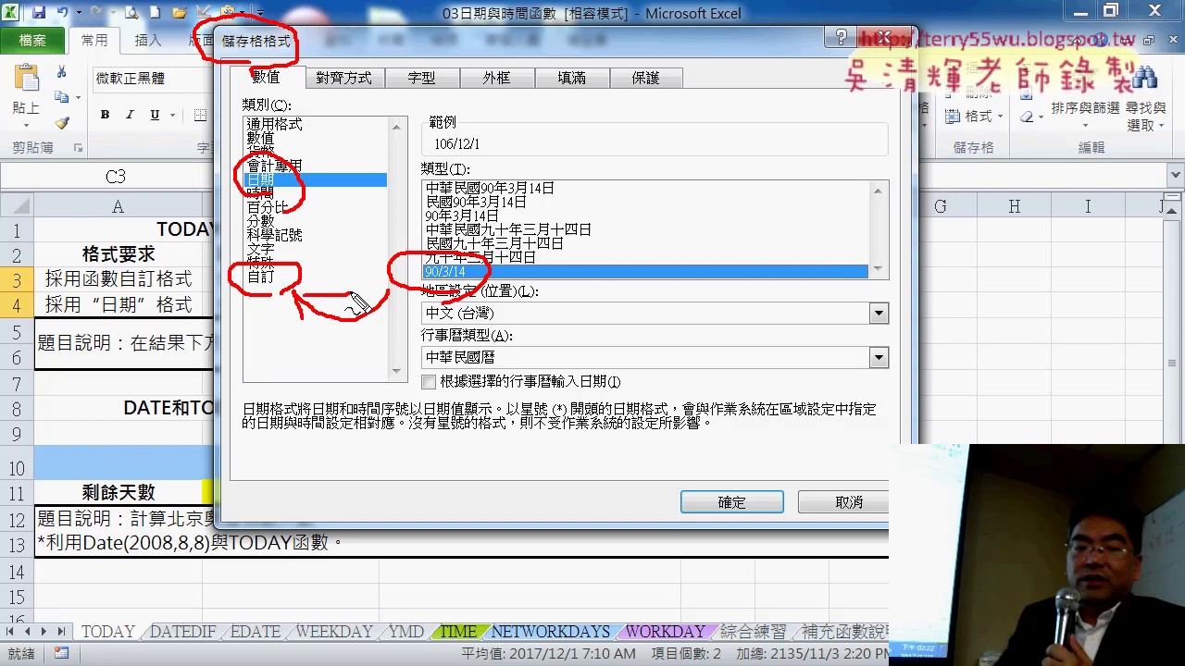
pyautogui.press('Escape')
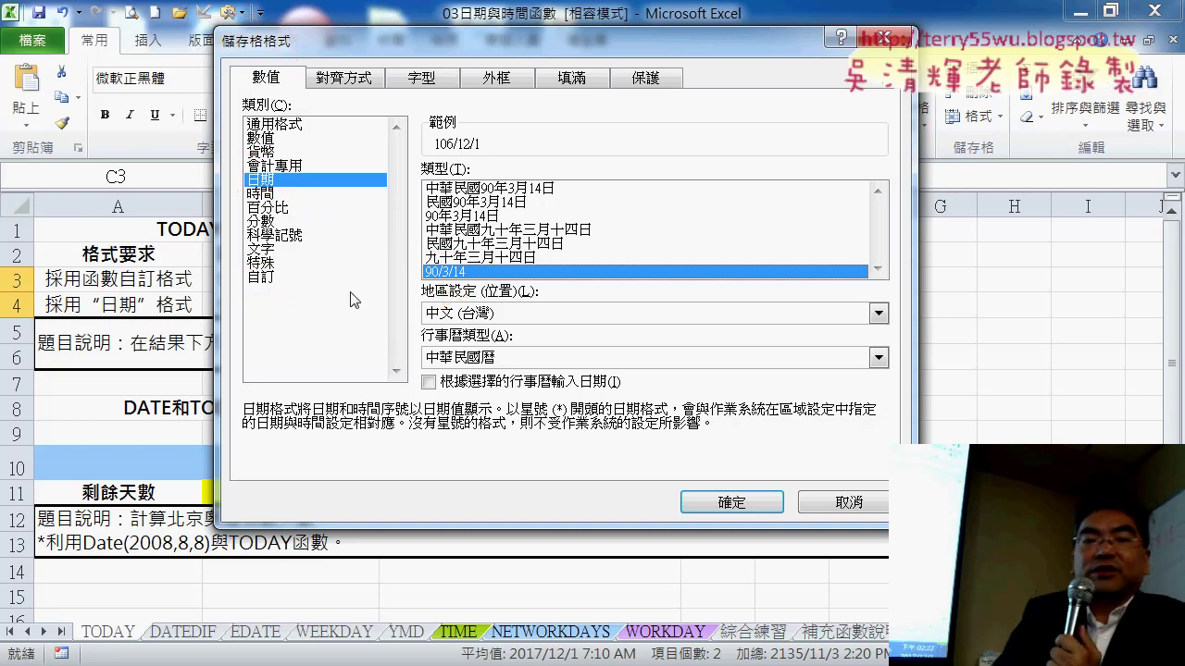
# In Custom, replace the slash after the year in [$-404]e/m/d;@ with a period.
pyautogui.click(263, 280)
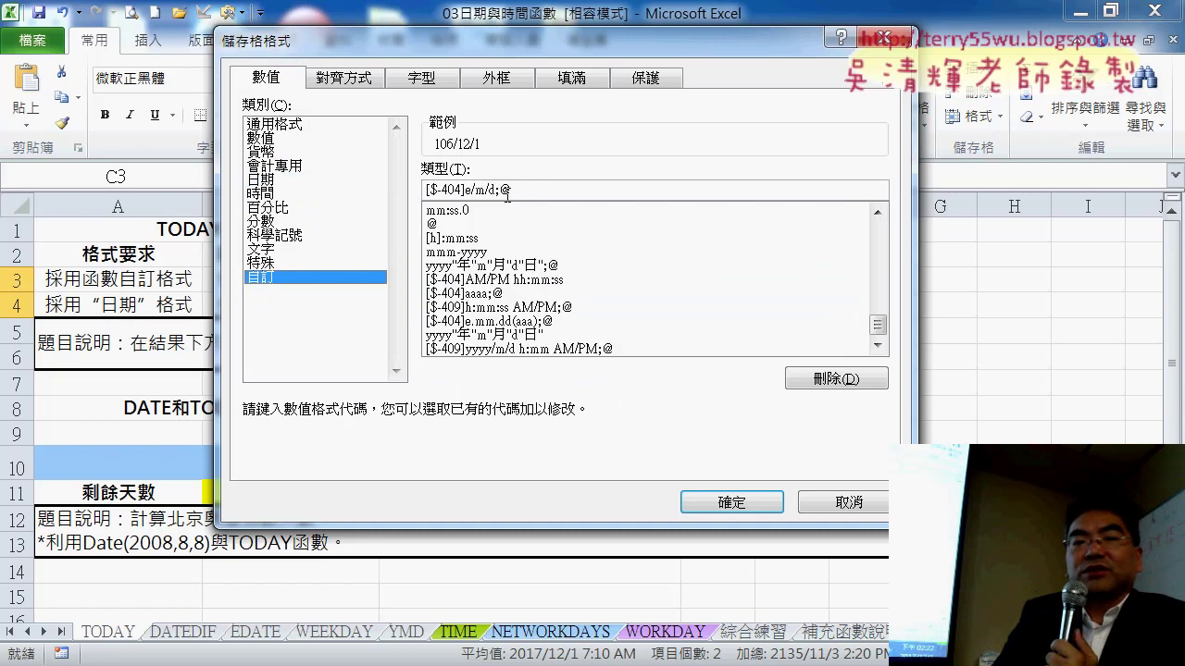
pyautogui.moveTo(546, 192); pyautogui.dragTo(335, 185)
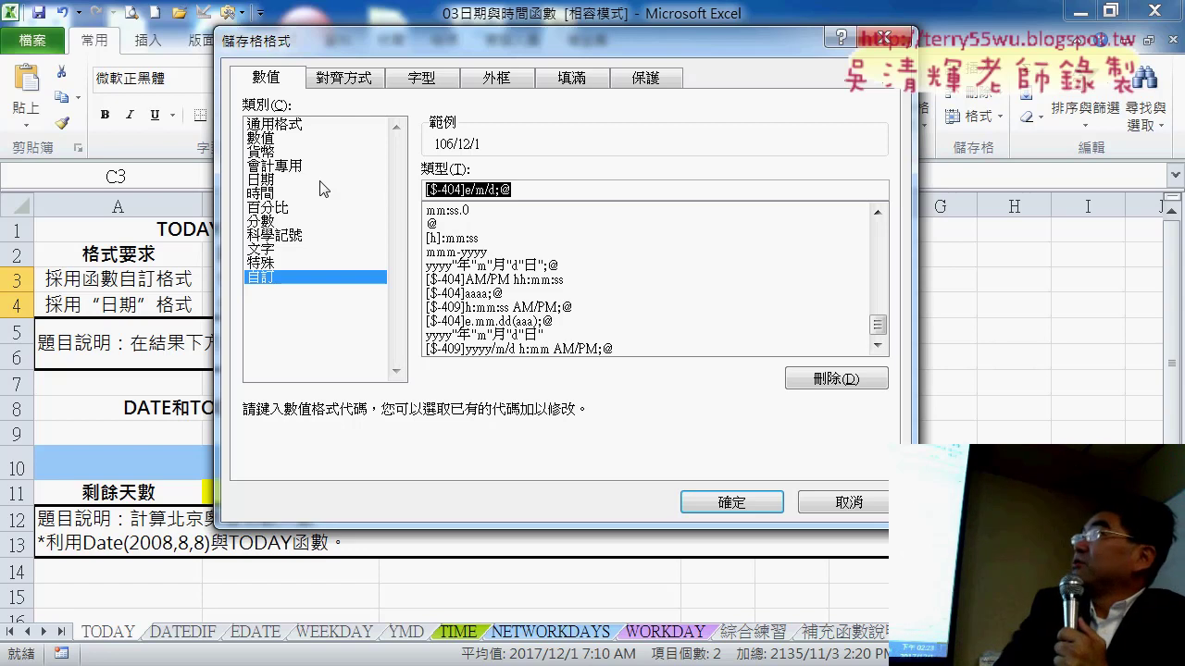
pyautogui.click(481, 190)
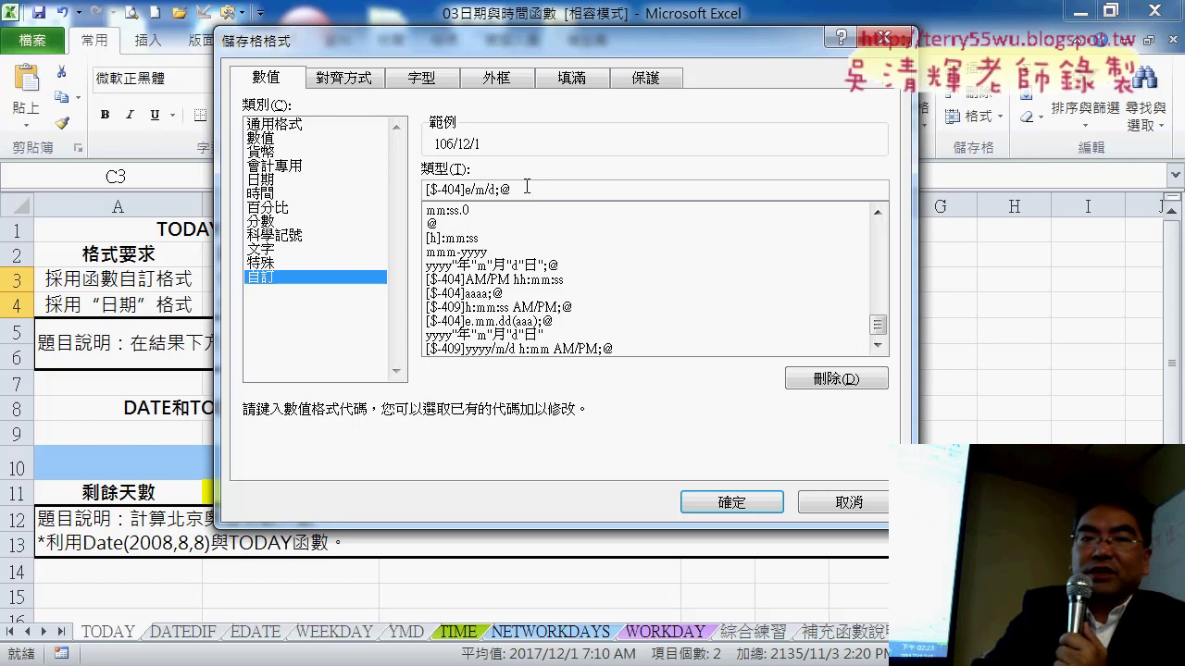
pyautogui.press('BackSpace')
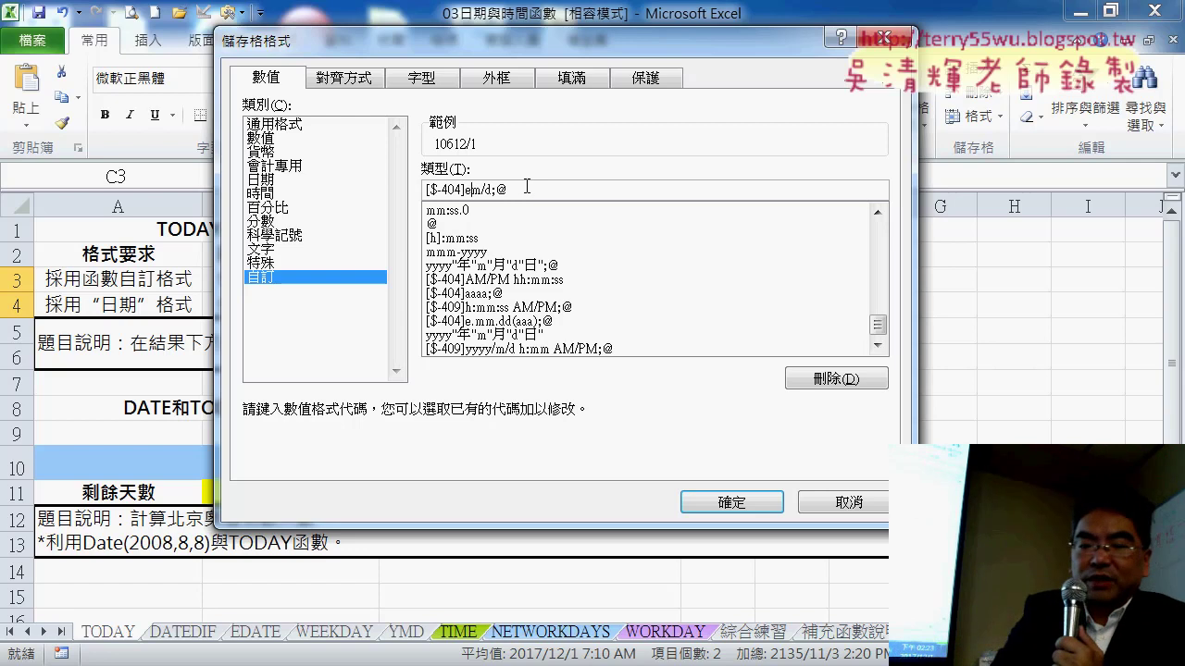
pyautogui.write('.mm')
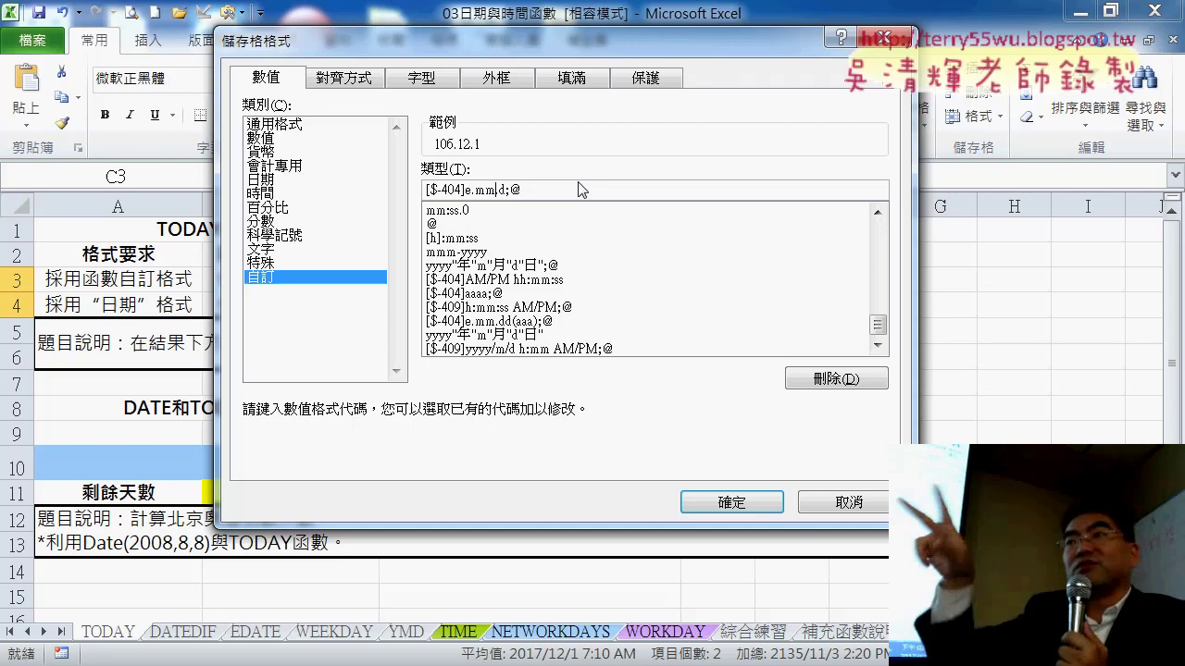
# Finish the code as [$-404]e.mm.dd(aaa);@ and apply it, showing 106.12.01(週五).
pyautogui.write('.')
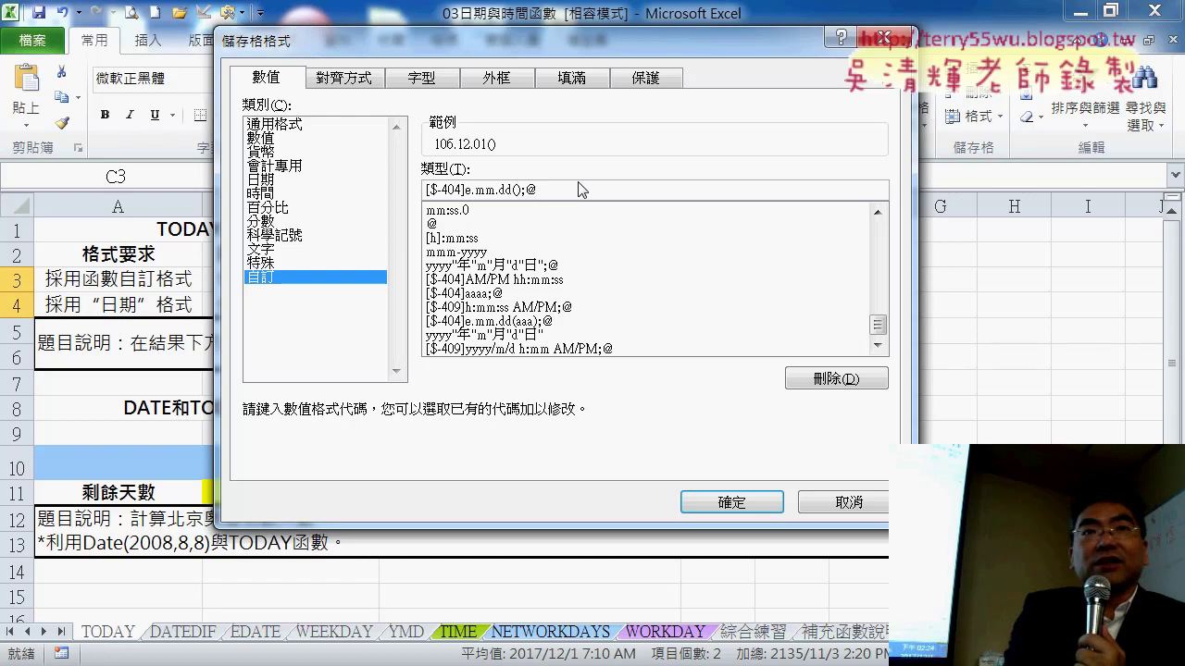
pyautogui.write('a')
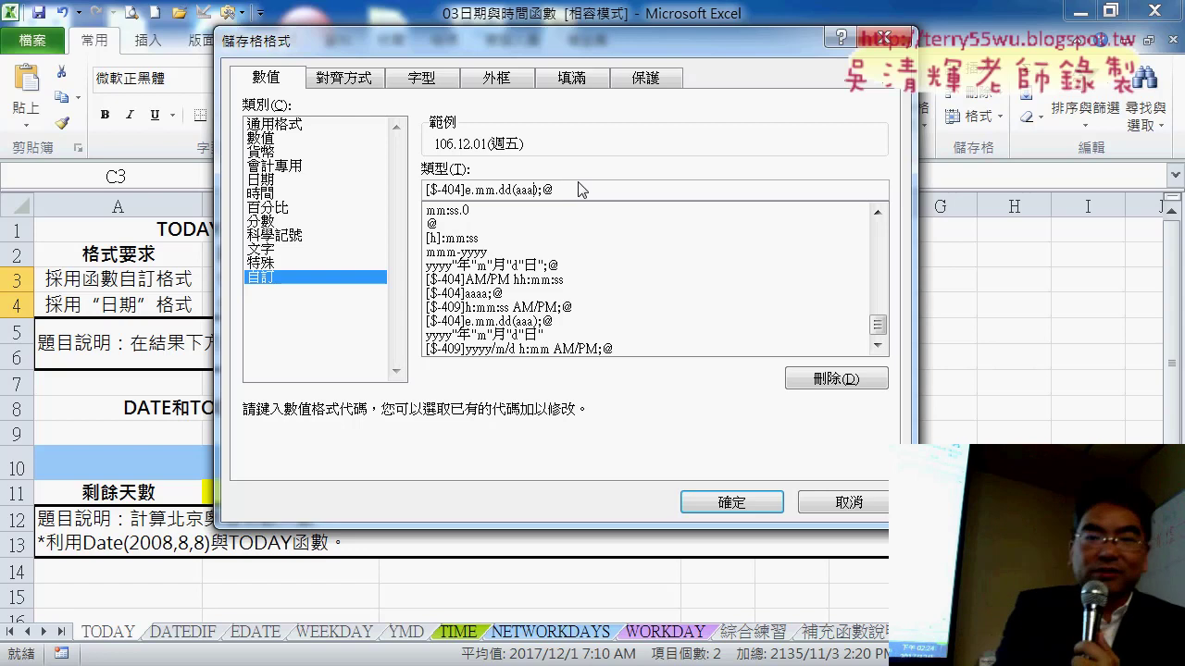
pyautogui.write('a')
pyautogui.press('BackSpace')
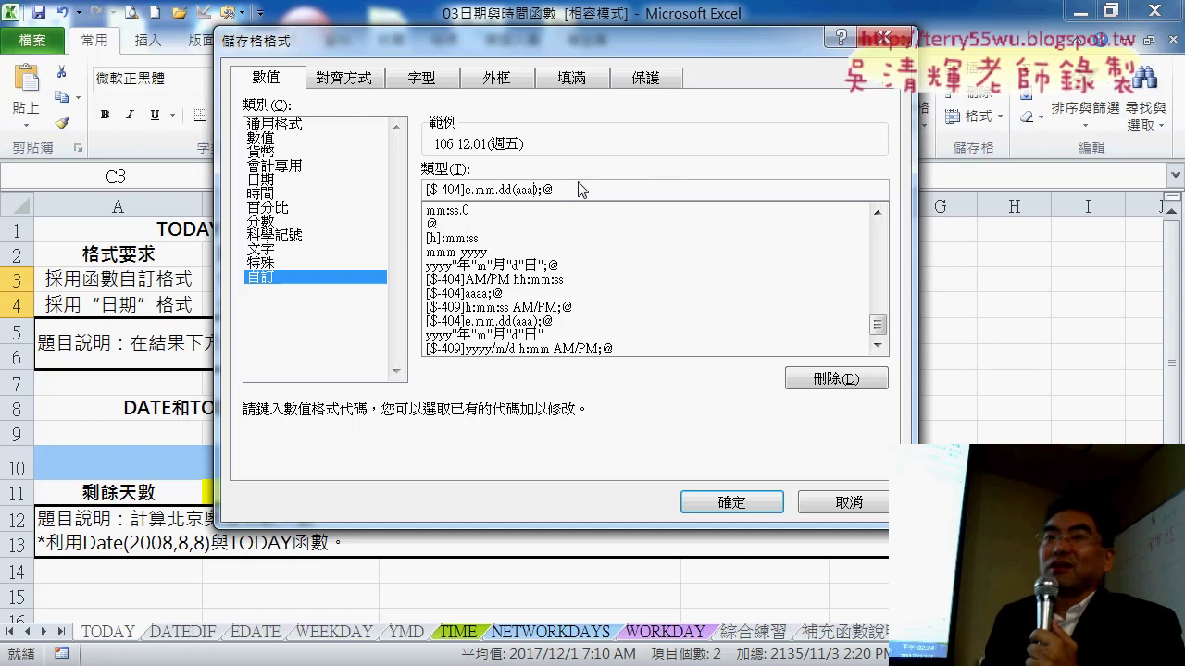
pyautogui.click(750, 516)
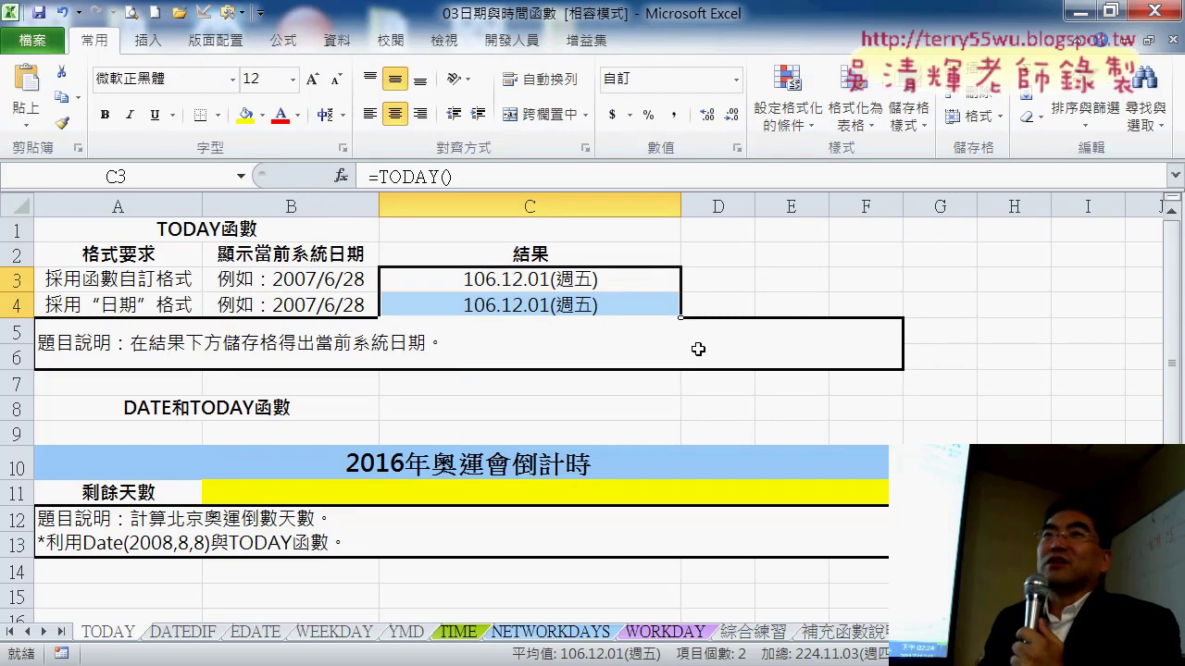
# Reopen Format Cells, pick the 西曆 weekday-only style, and view its code [$-404]aaa;@.
pyautogui.rightClick(592, 281)
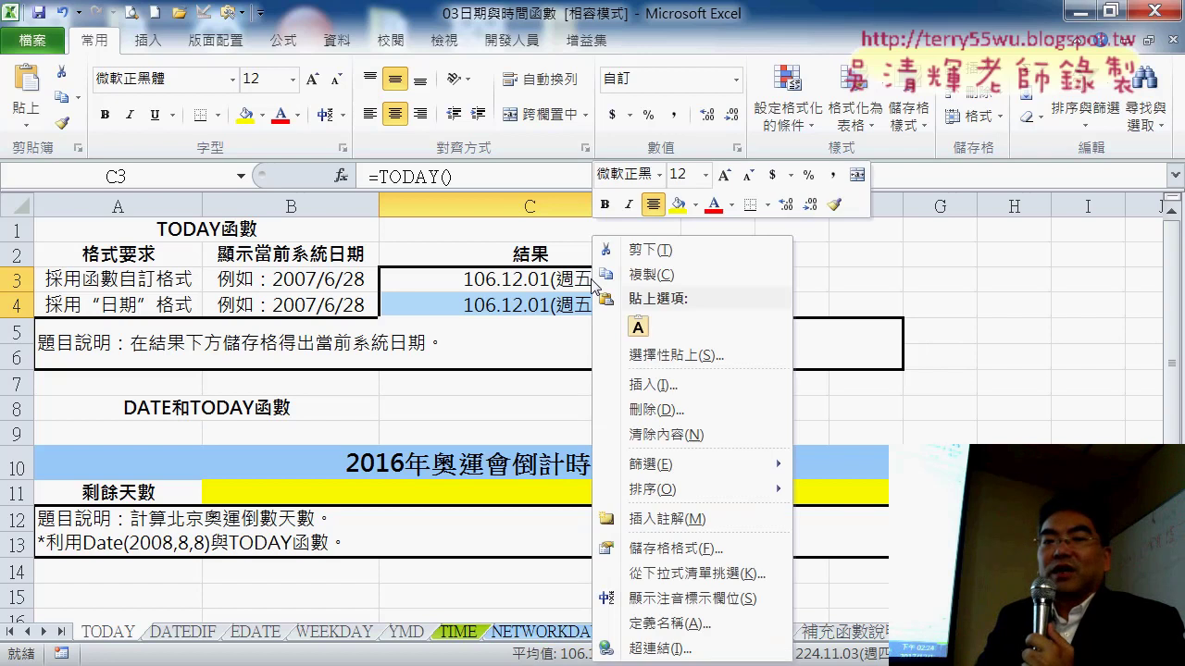
pyautogui.click(689, 548)
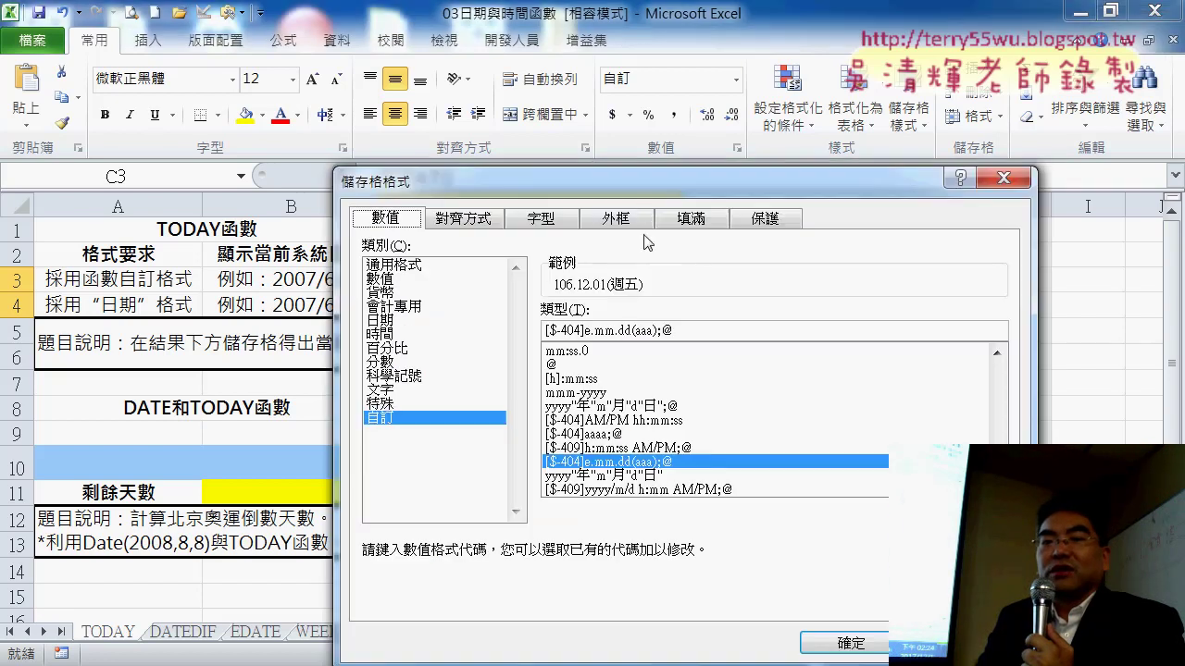
pyautogui.moveTo(629, 182); pyautogui.dragTo(607, 71)
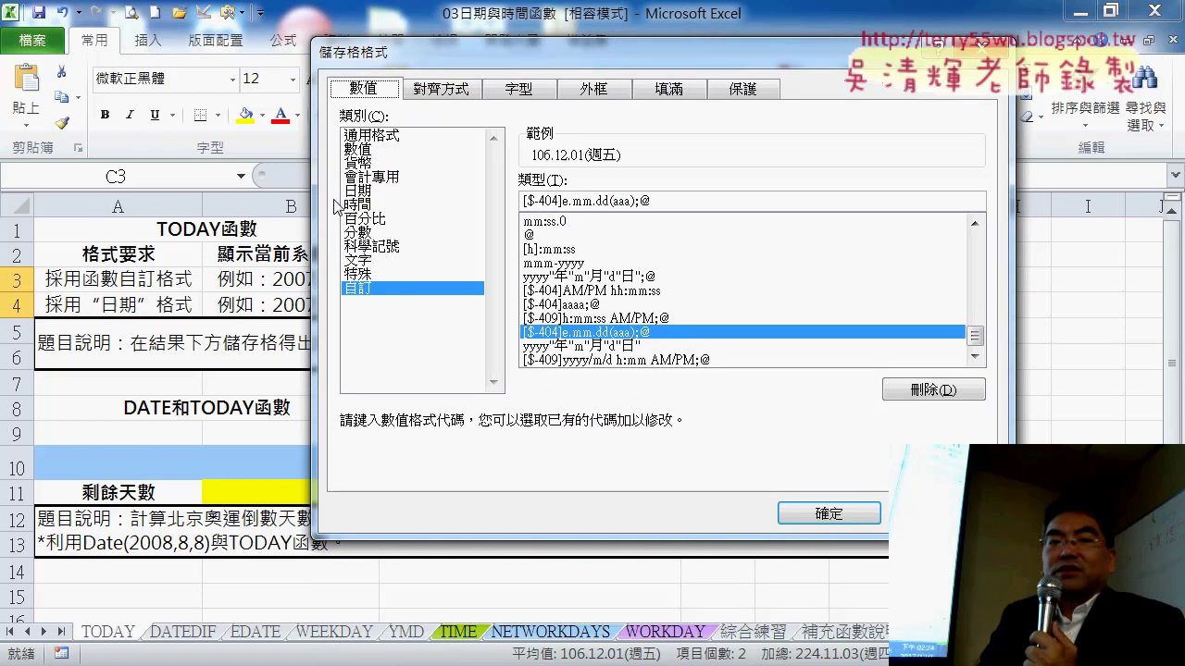
pyautogui.click(362, 191)
pyautogui.click(581, 370)
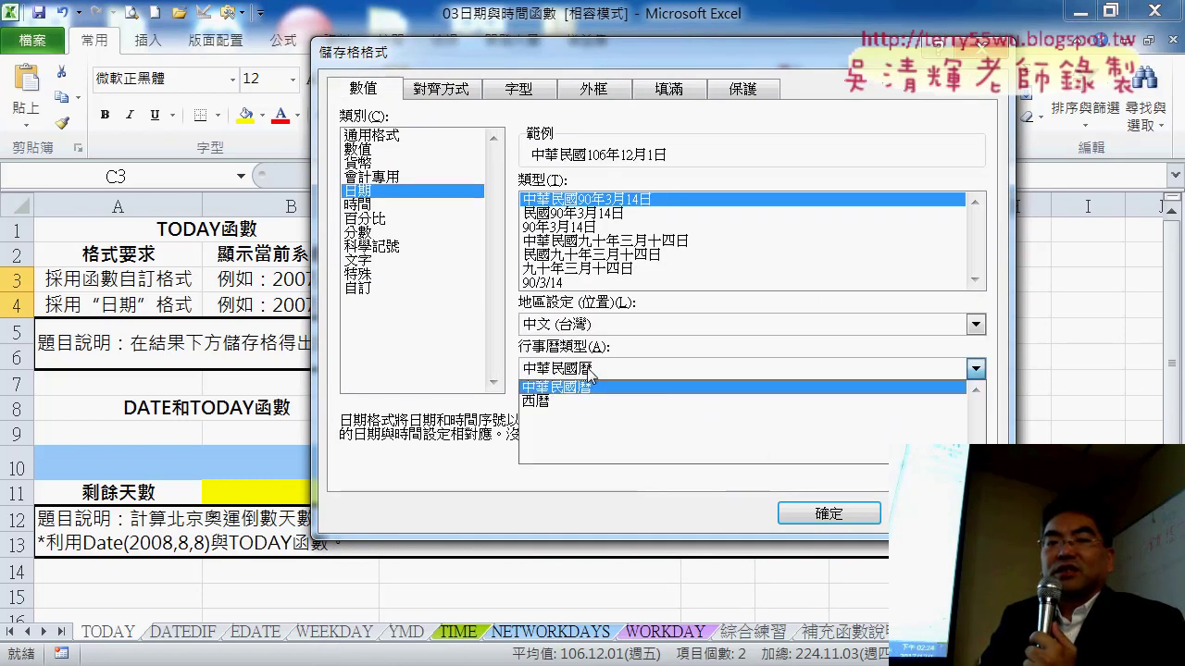
pyautogui.click(593, 404)
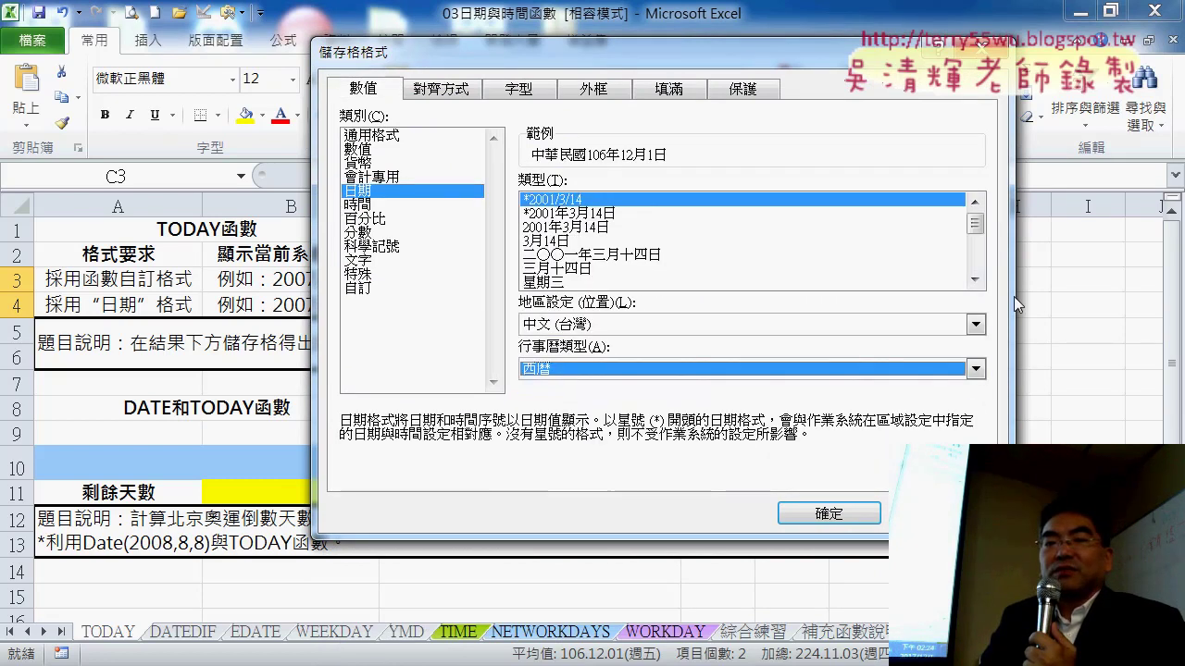
pyautogui.click(974, 280)
pyautogui.click(975, 280)
pyautogui.click(975, 280)
pyautogui.click(560, 259)
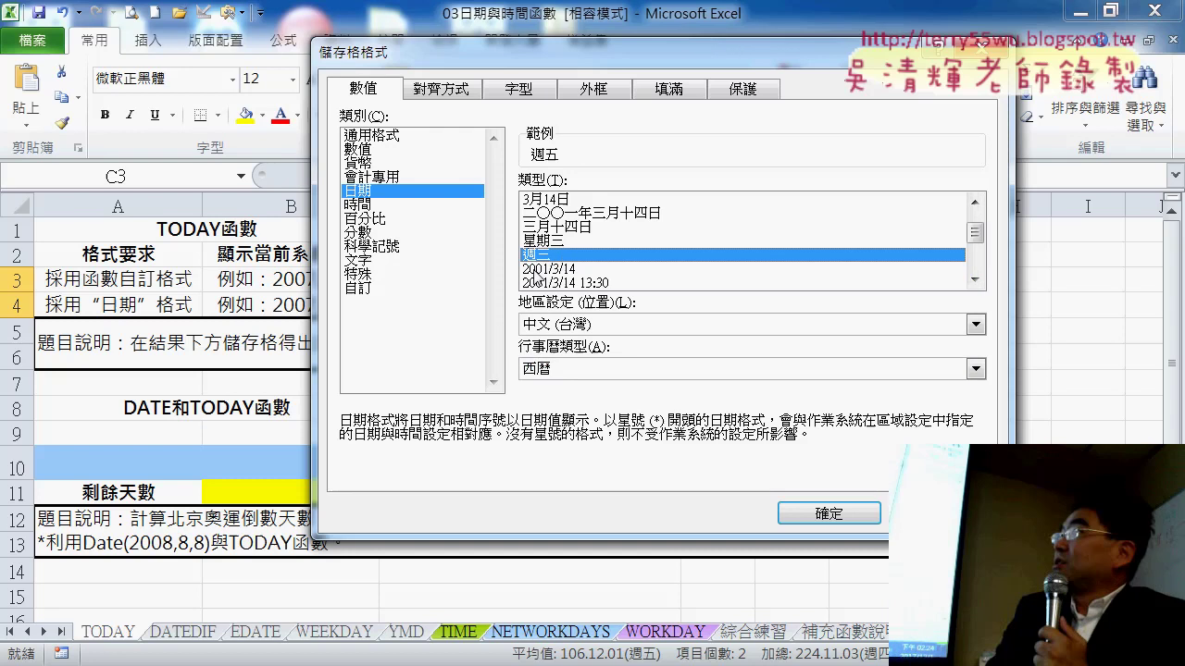
pyautogui.click(359, 288)
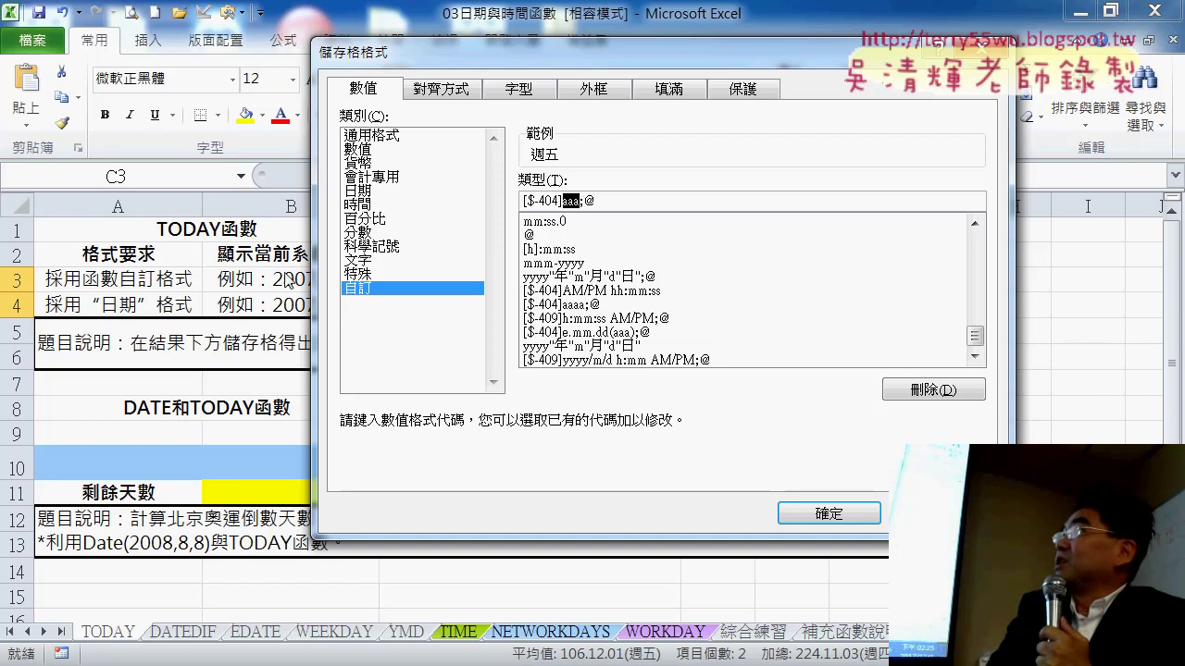
# Try the 'As hundredths' fraction format, inspect its # ??/100 code, then cancel without changes.
pyautogui.click(369, 233)
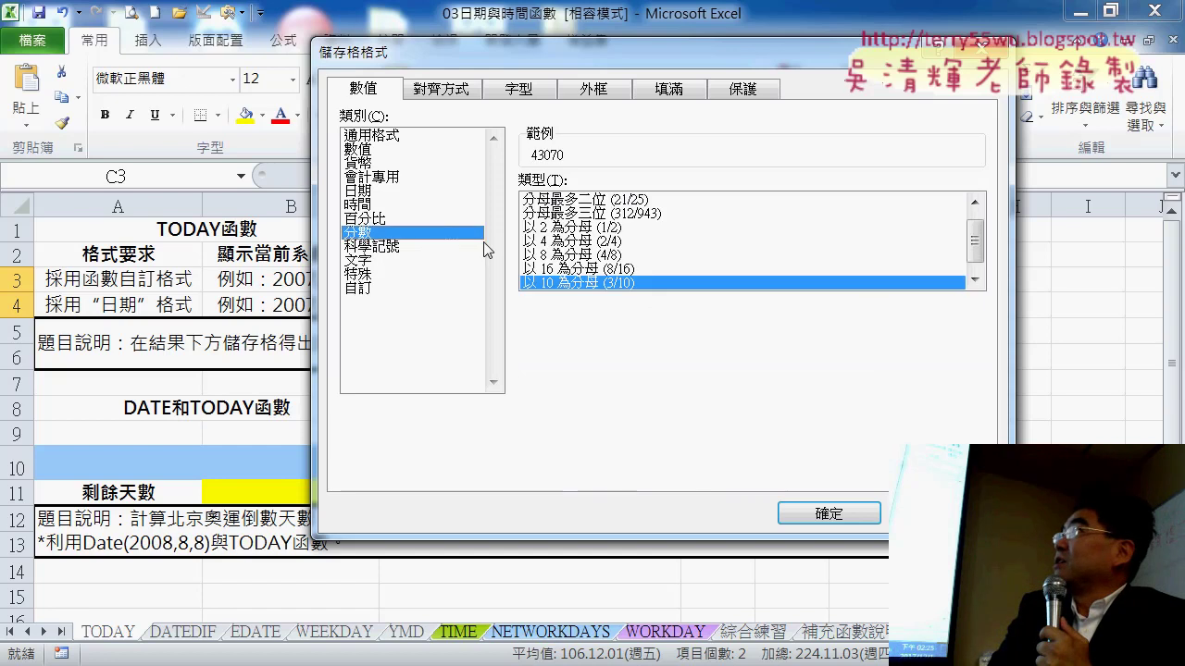
pyautogui.click(975, 280)
pyautogui.click(645, 283)
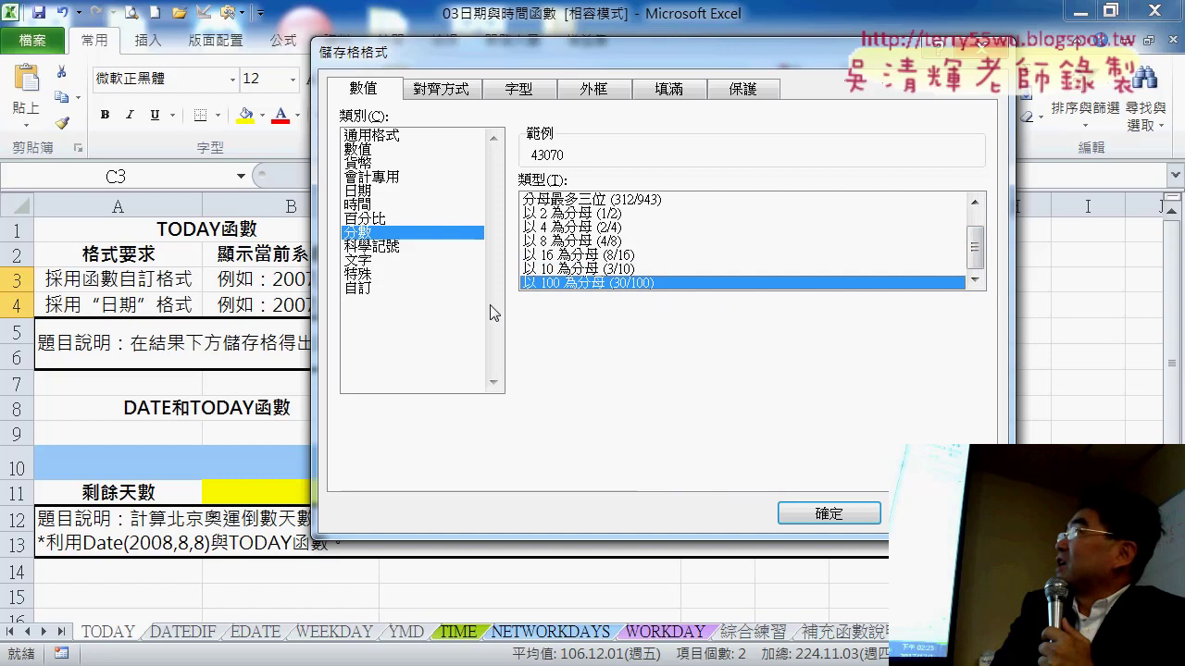
pyautogui.click(360, 289)
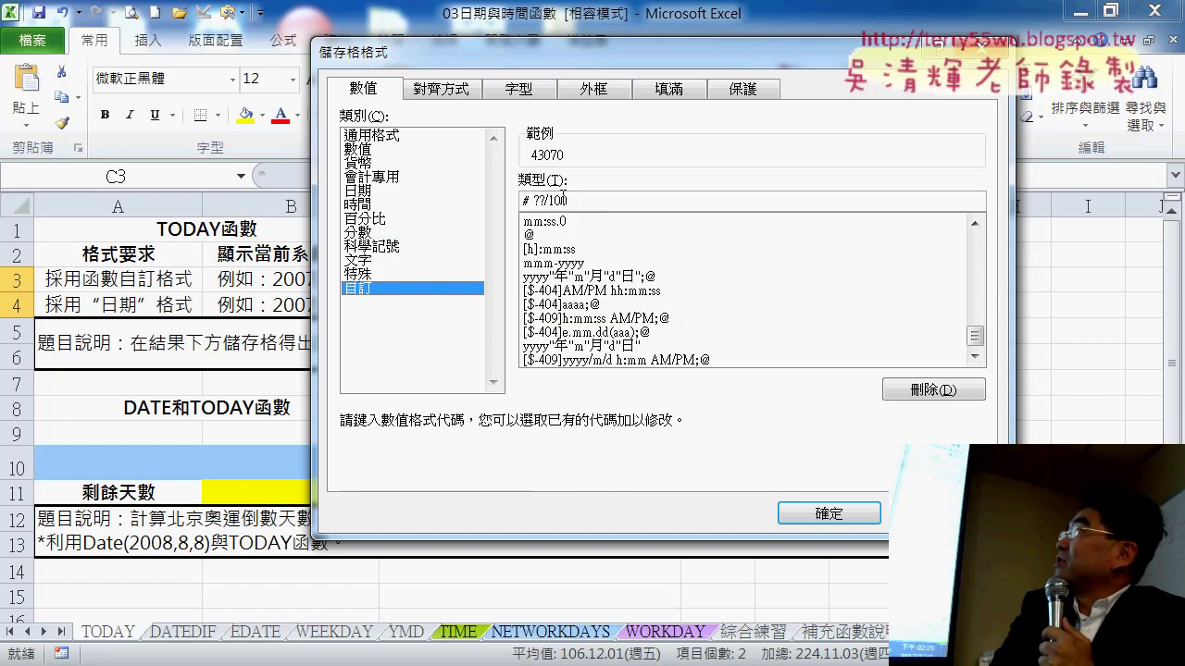
pyautogui.click(563, 202)
pyautogui.click(538, 205)
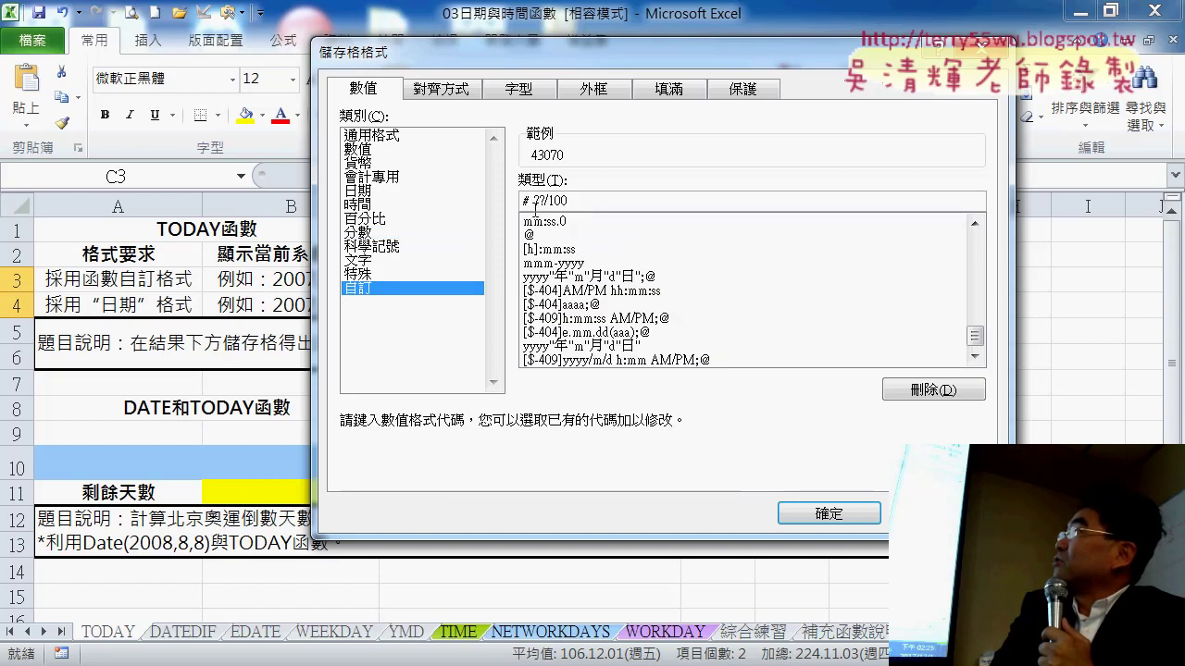
pyautogui.moveTo(538, 201); pyautogui.dragTo(578, 201)
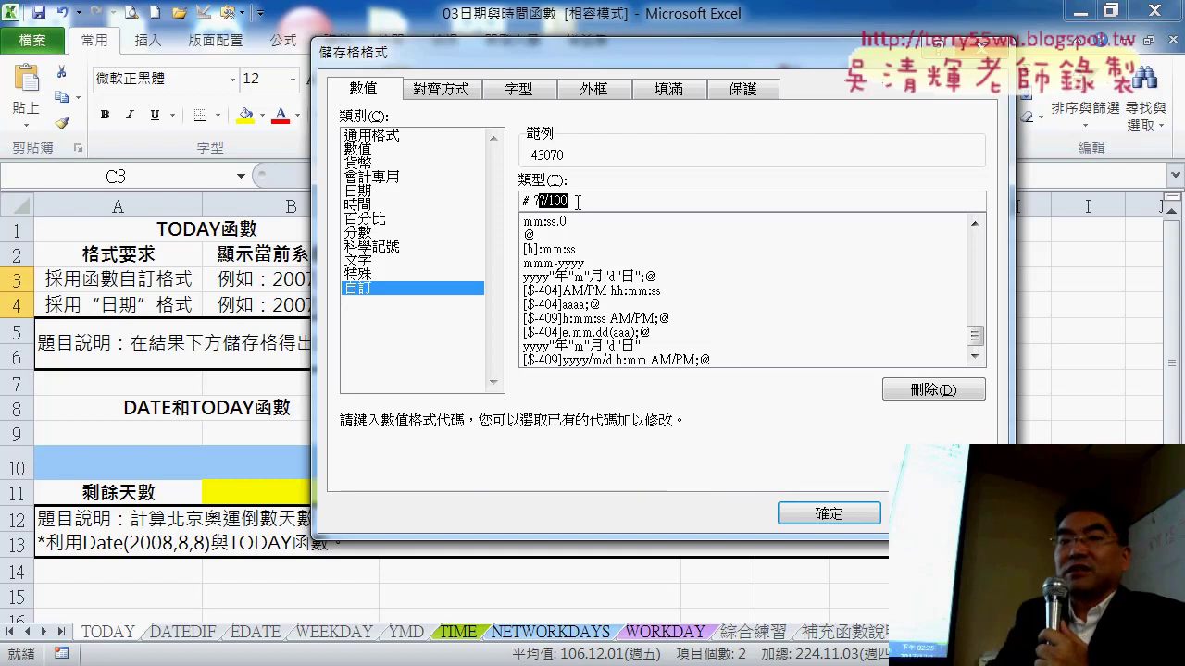
pyautogui.press('Escape')
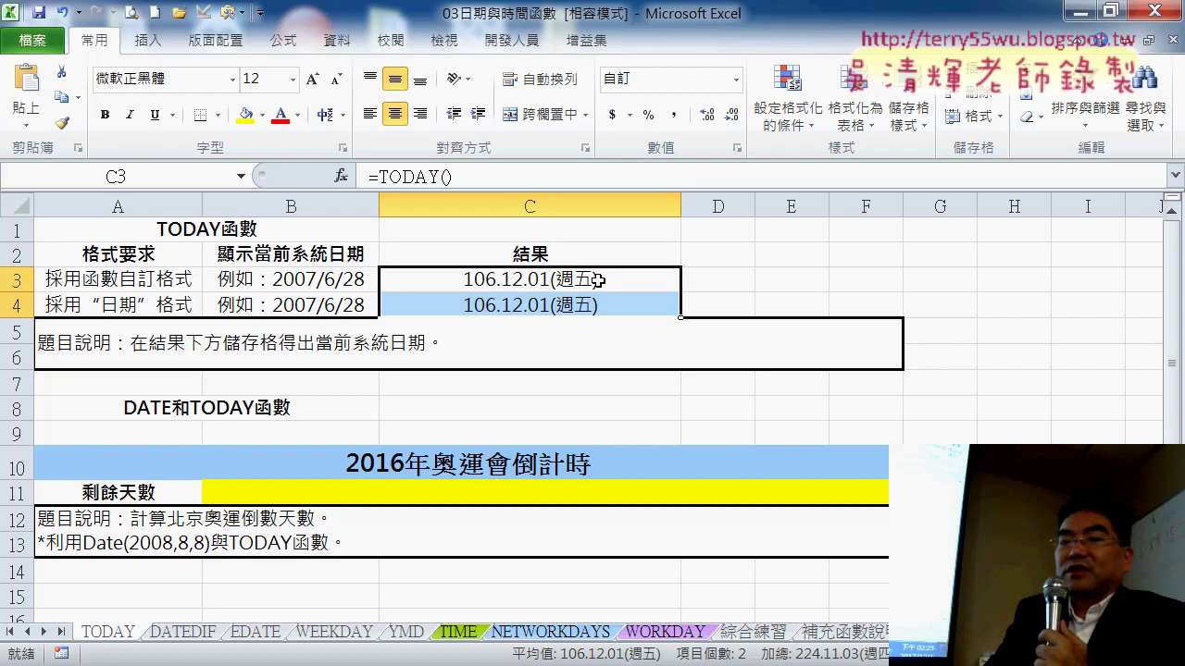
# Apply the General format to C3:C4, revealing serial values 43070 and 43070.59722.
pyautogui.rightClick(600, 281)
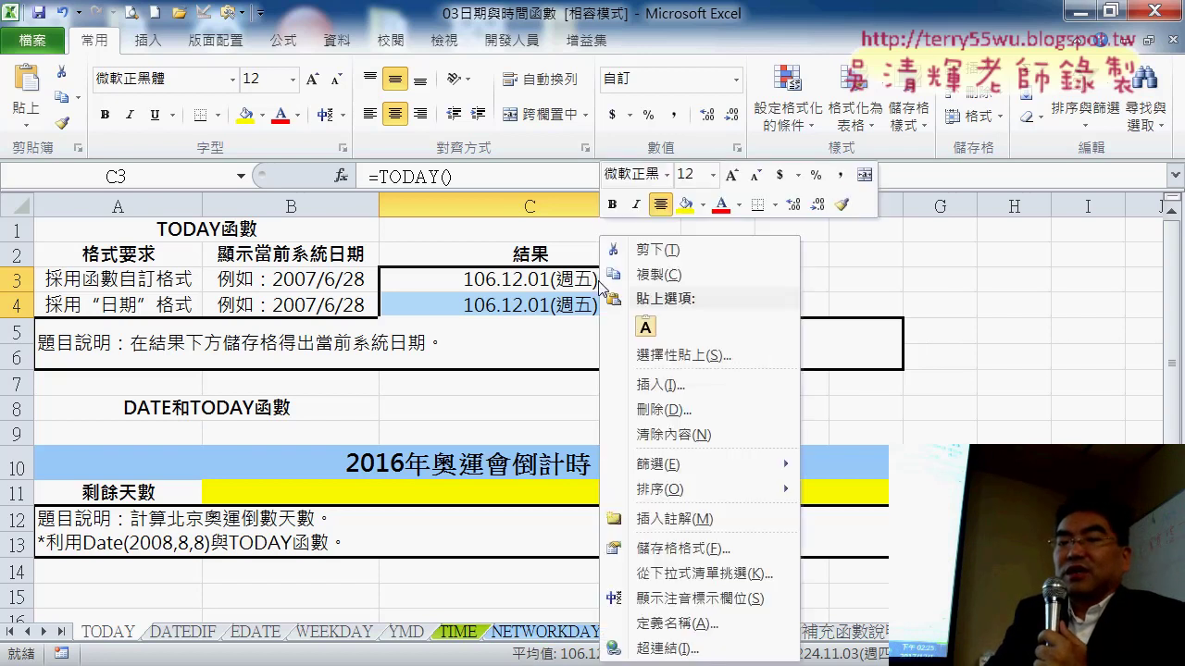
pyautogui.click(687, 549)
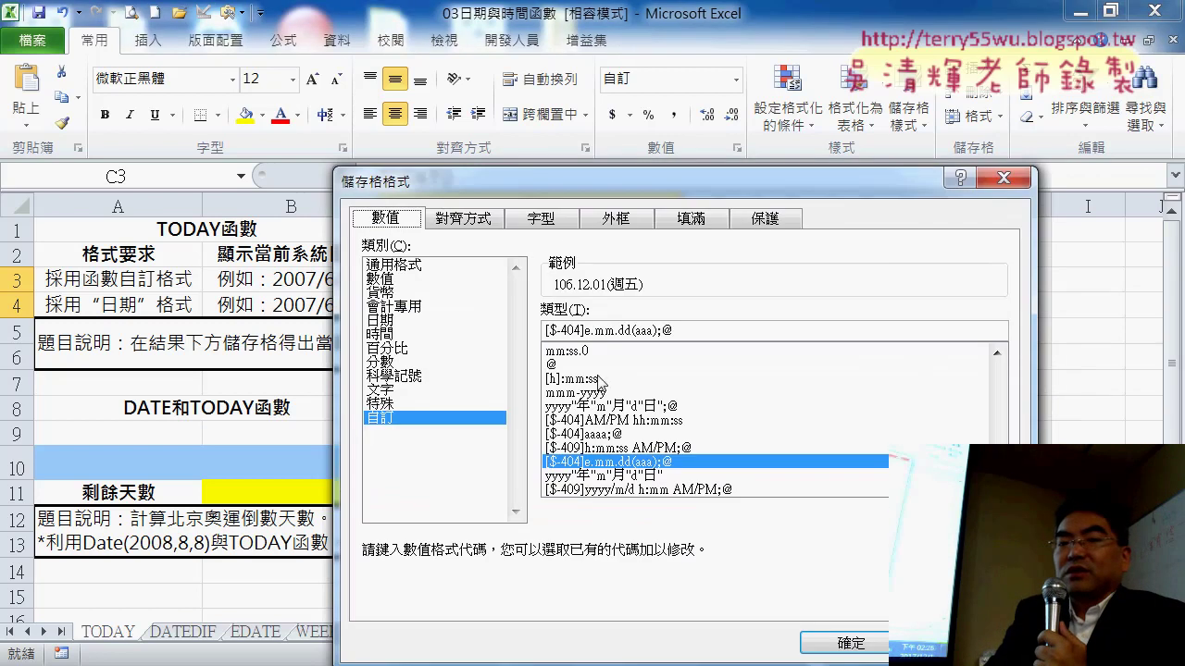
pyautogui.moveTo(573, 186); pyautogui.dragTo(793, 106)
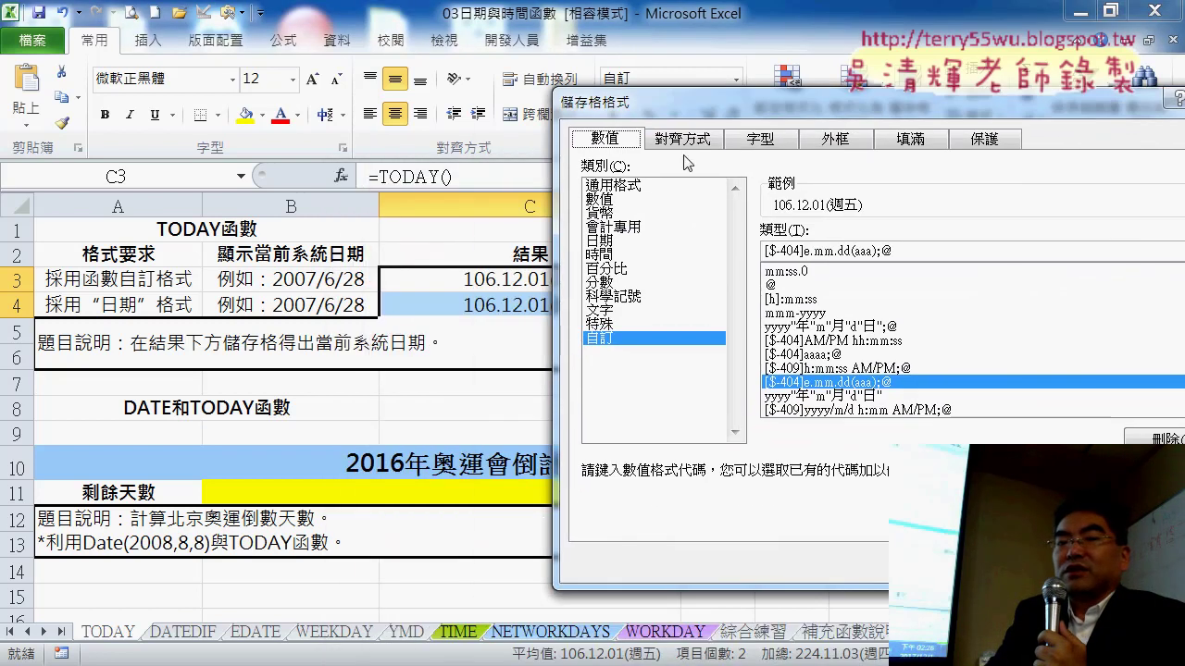
pyautogui.click(635, 186)
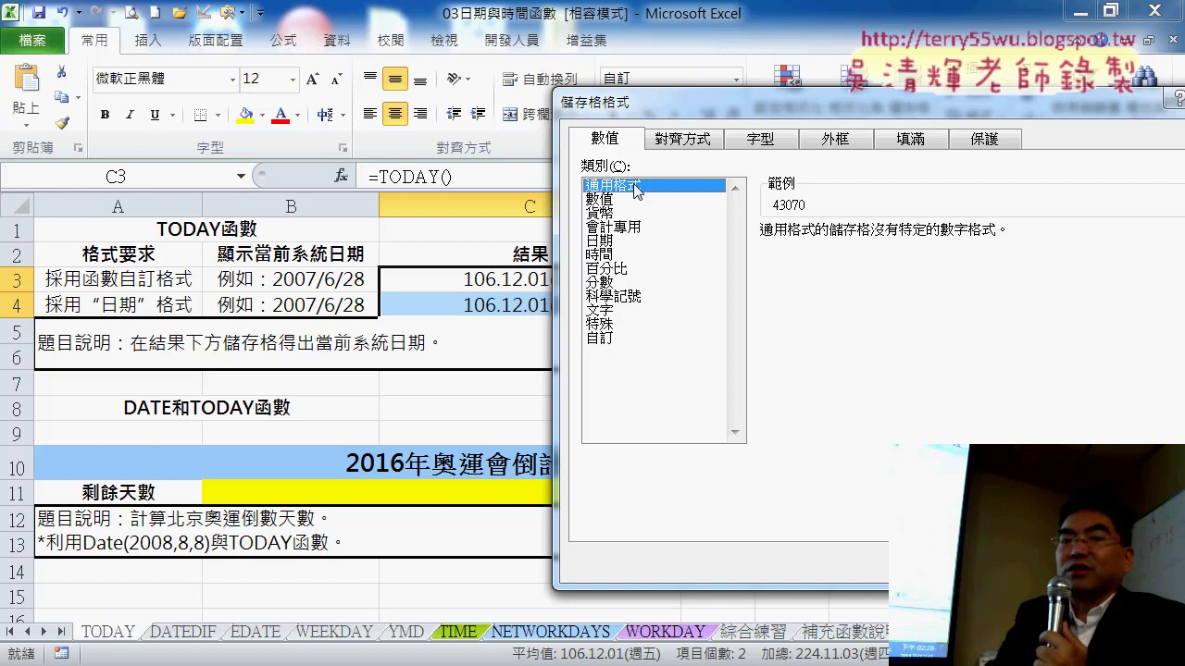
pyautogui.press('Return')
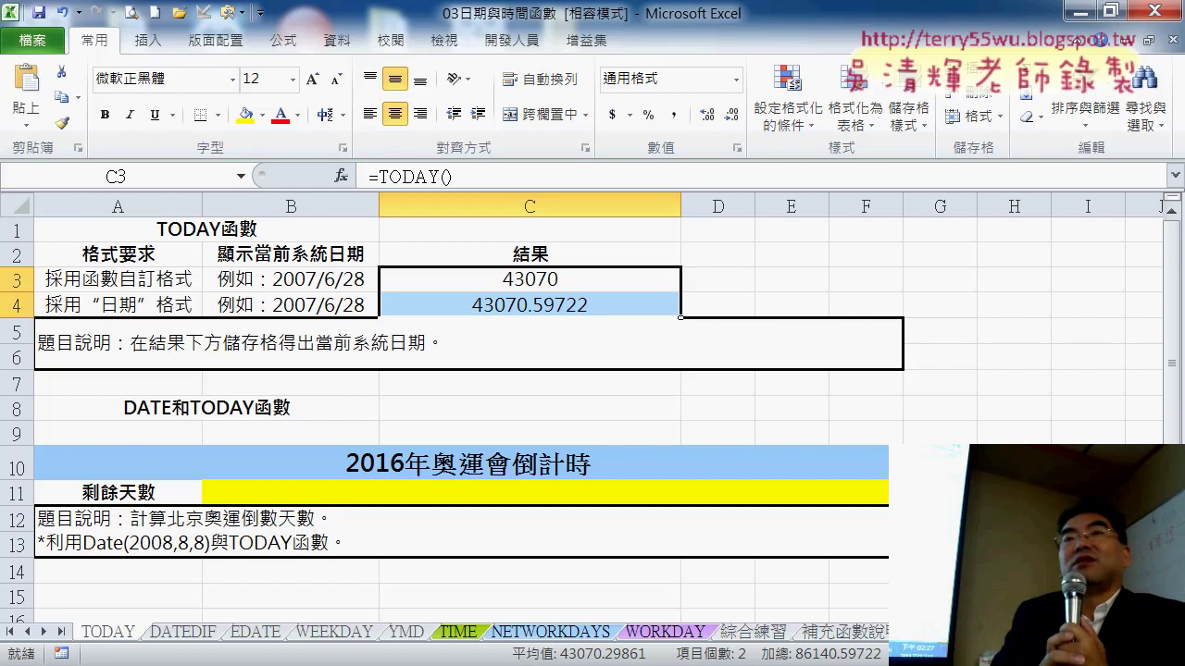
# Enter the date 1900/1/1 in cell D3.
pyautogui.click(723, 284)
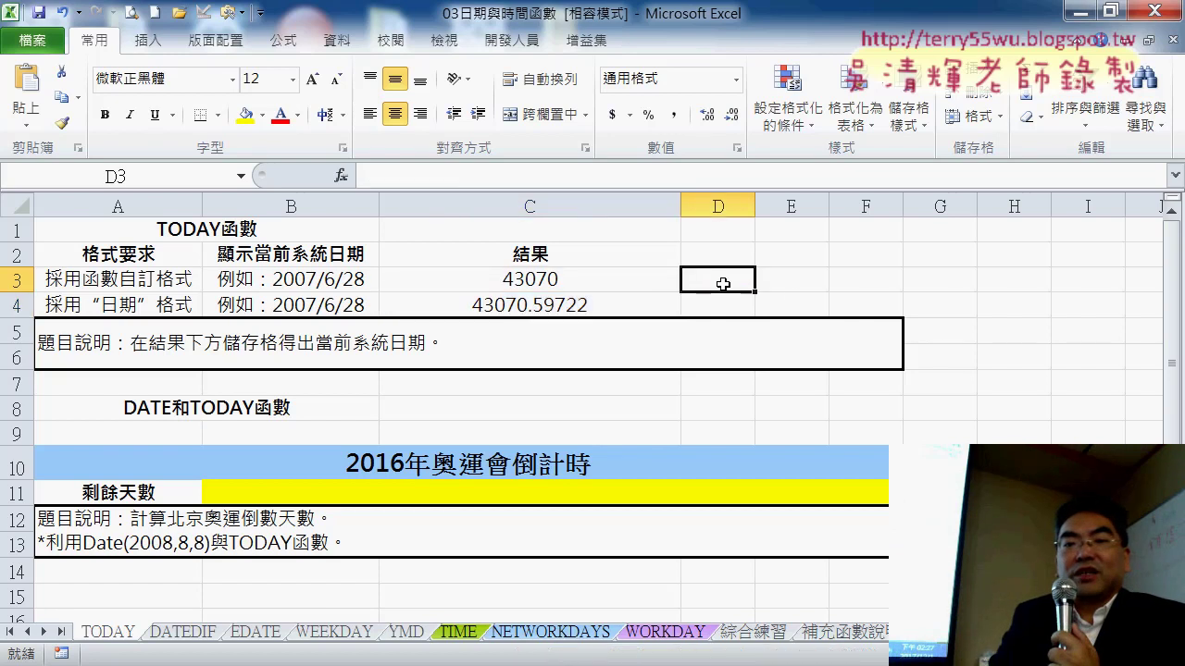
pyautogui.write('1')
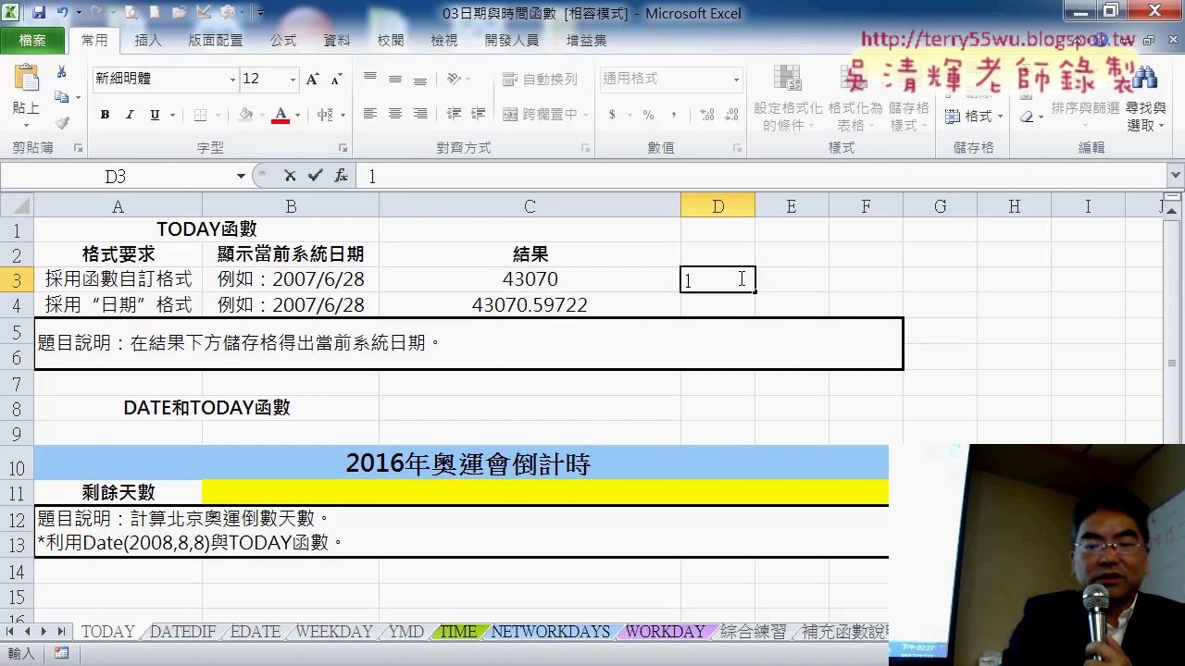
pyautogui.write('9')
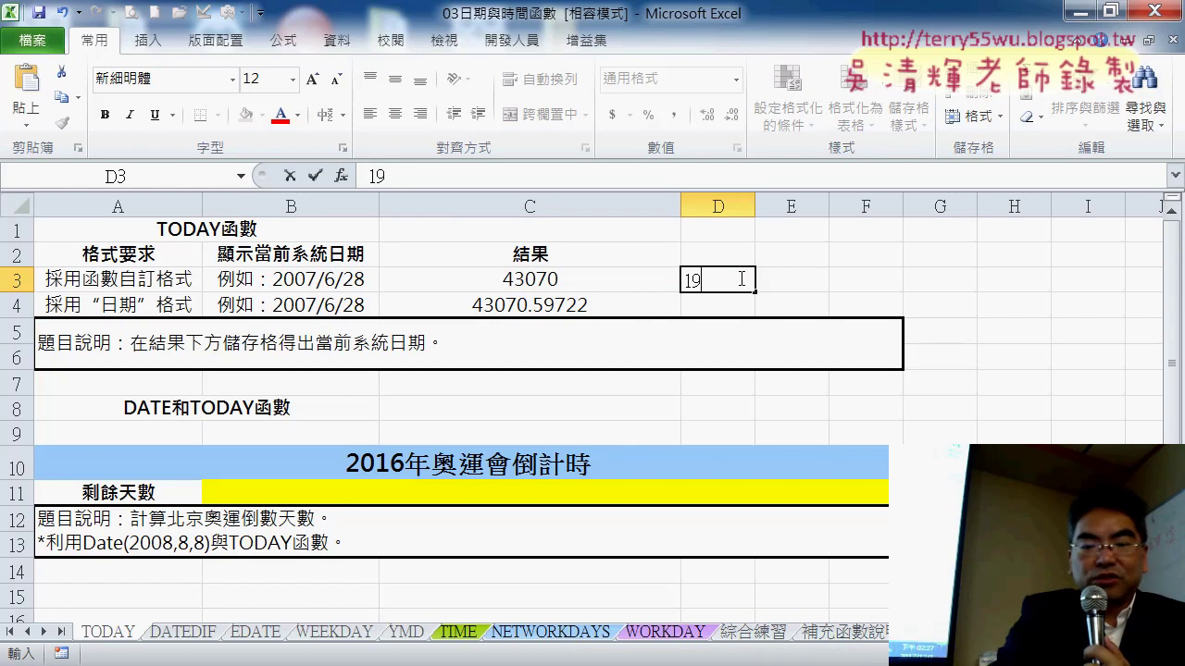
pyautogui.write('900/1/1')
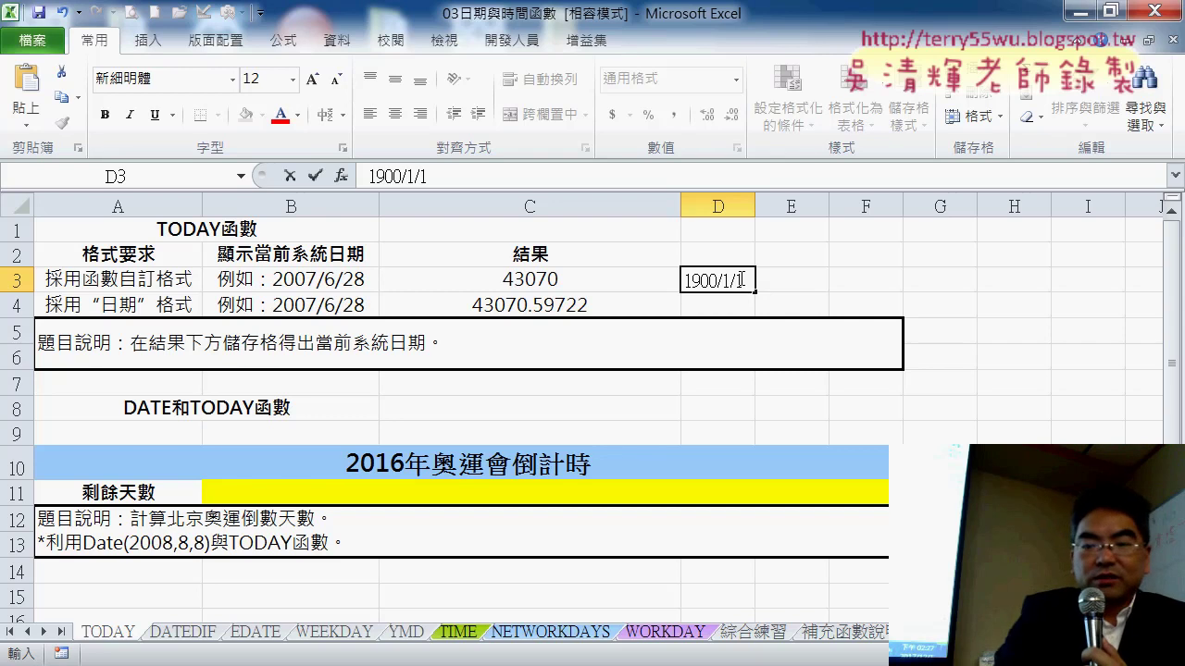
pyautogui.press('Return')
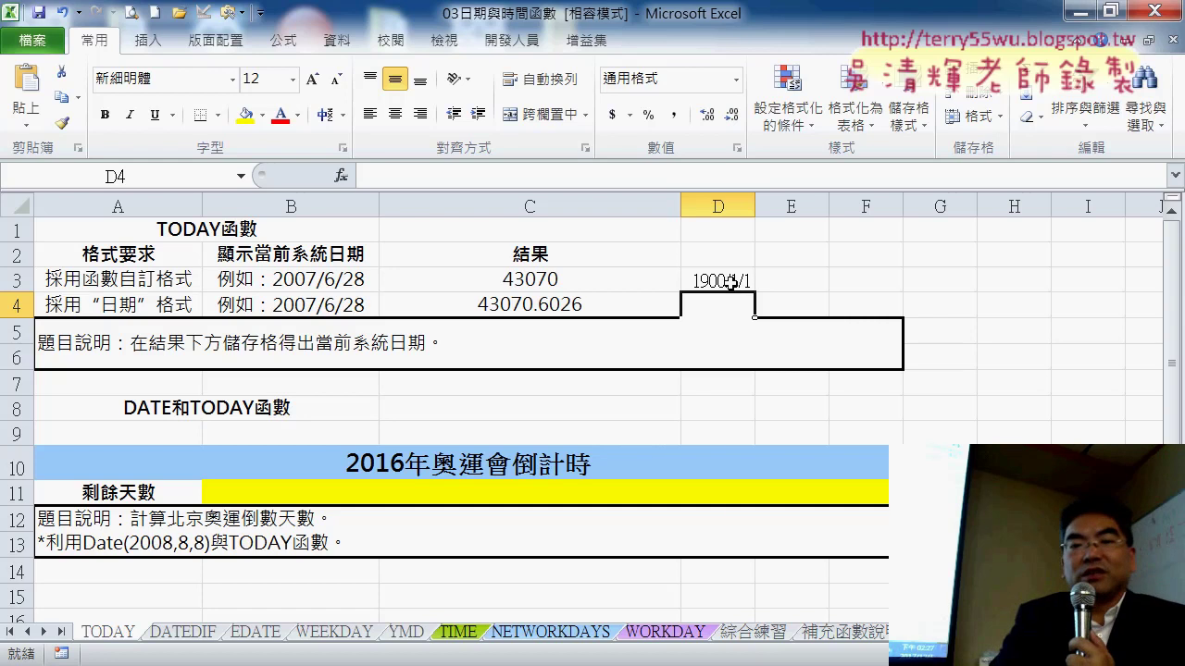
# Format D3 as General so it shows the serial number 1.
pyautogui.rightClick(730, 282)
pyautogui.click(803, 558)
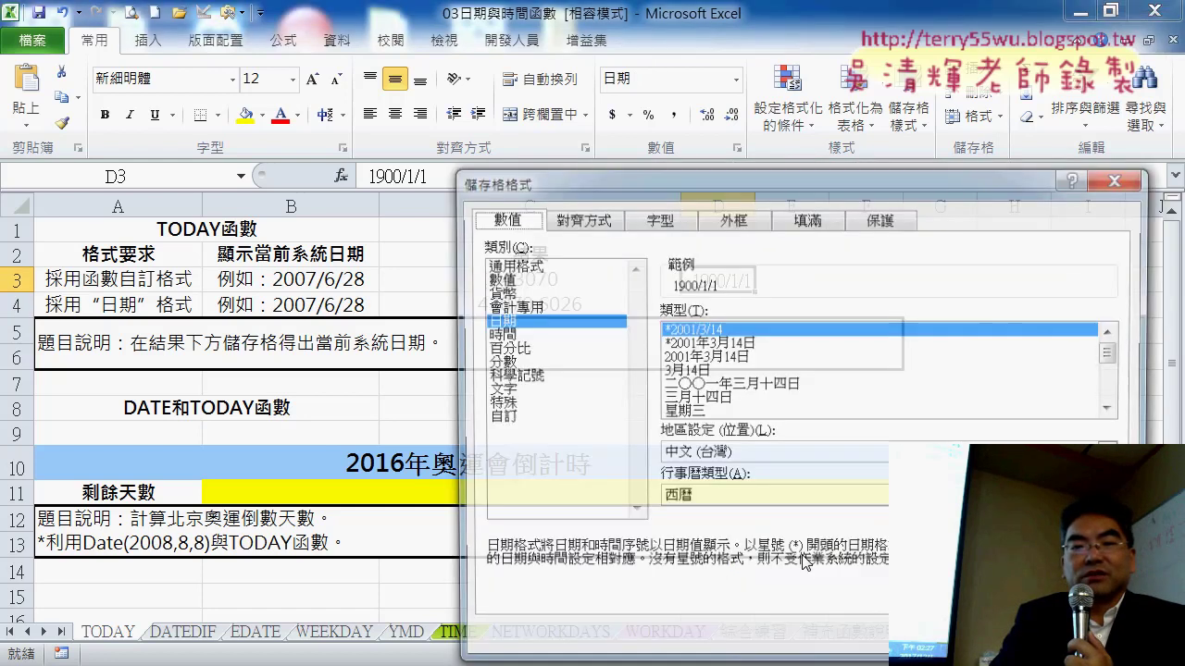
pyautogui.click(554, 269)
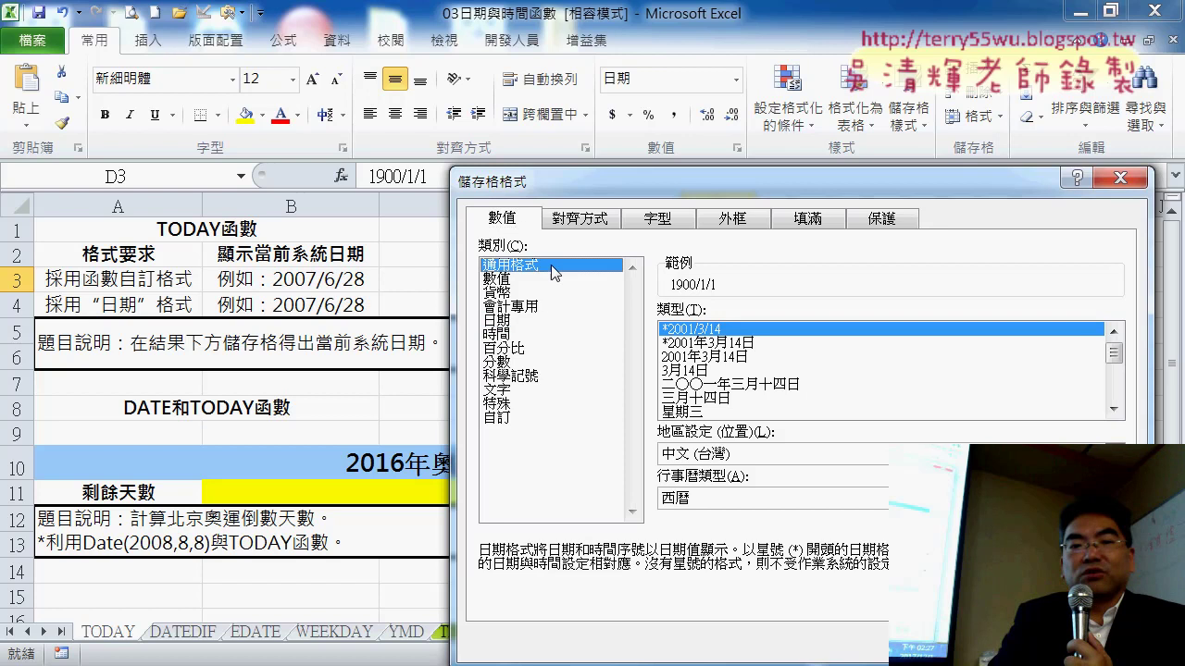
pyautogui.moveTo(573, 178); pyautogui.dragTo(349, 32)
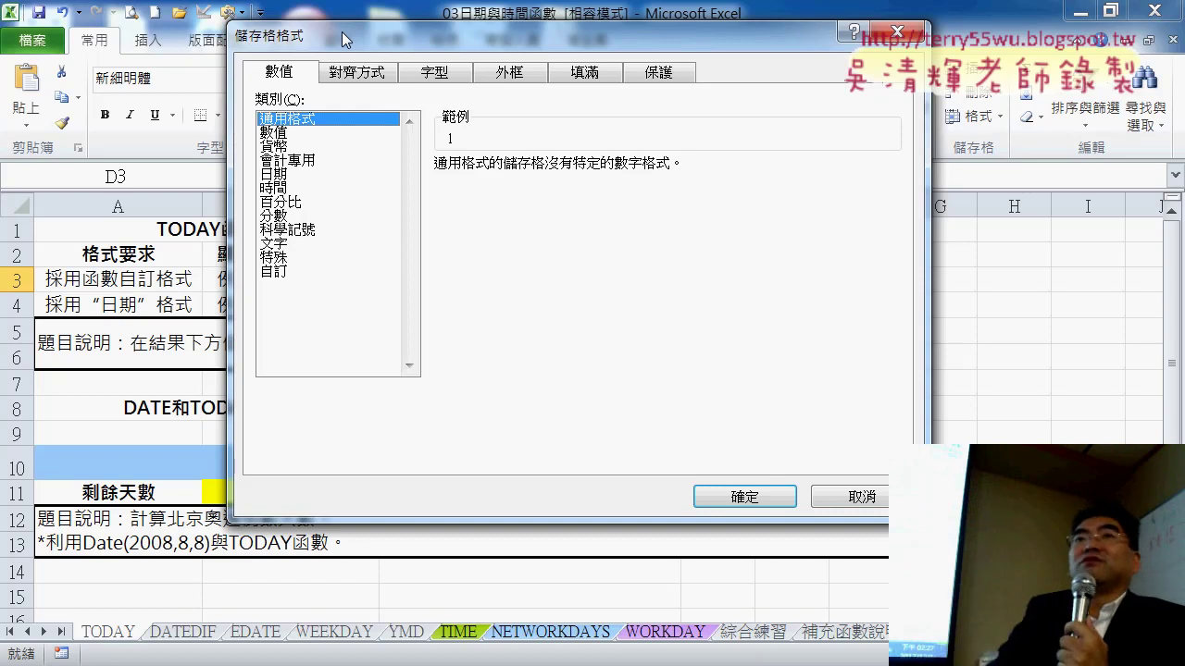
pyautogui.click(748, 495)
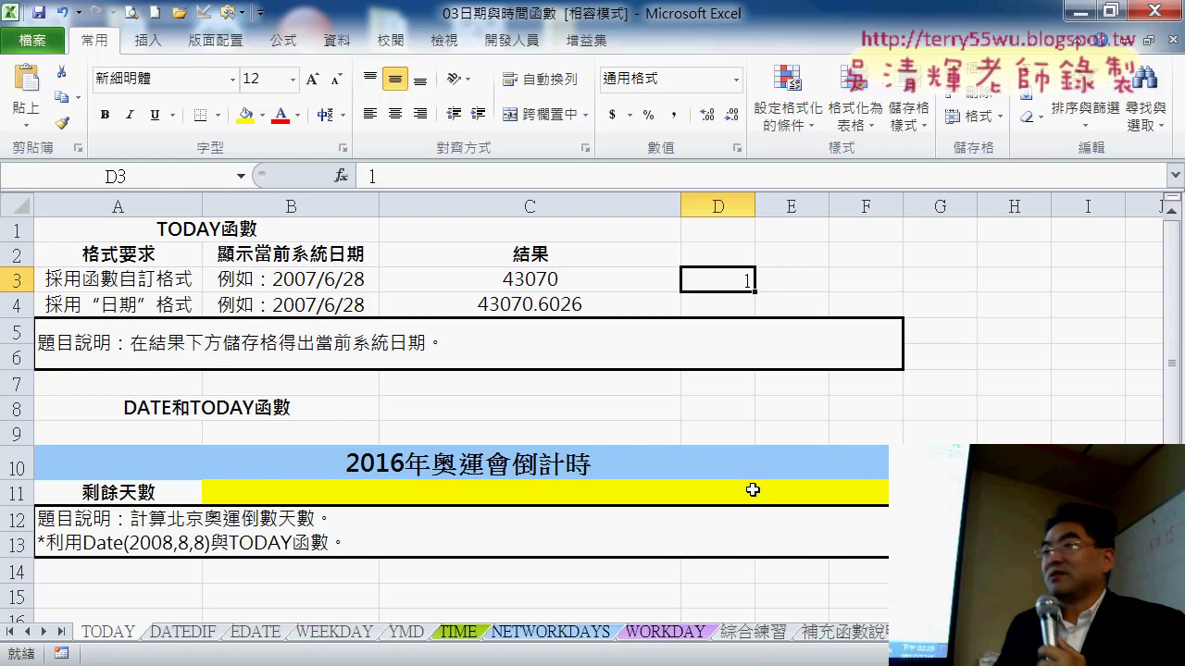
# Try the date 1899/1/1 in D3, then undo the entries until D3 is empty.
pyautogui.hotkey('ctrl', 'shift', '3')
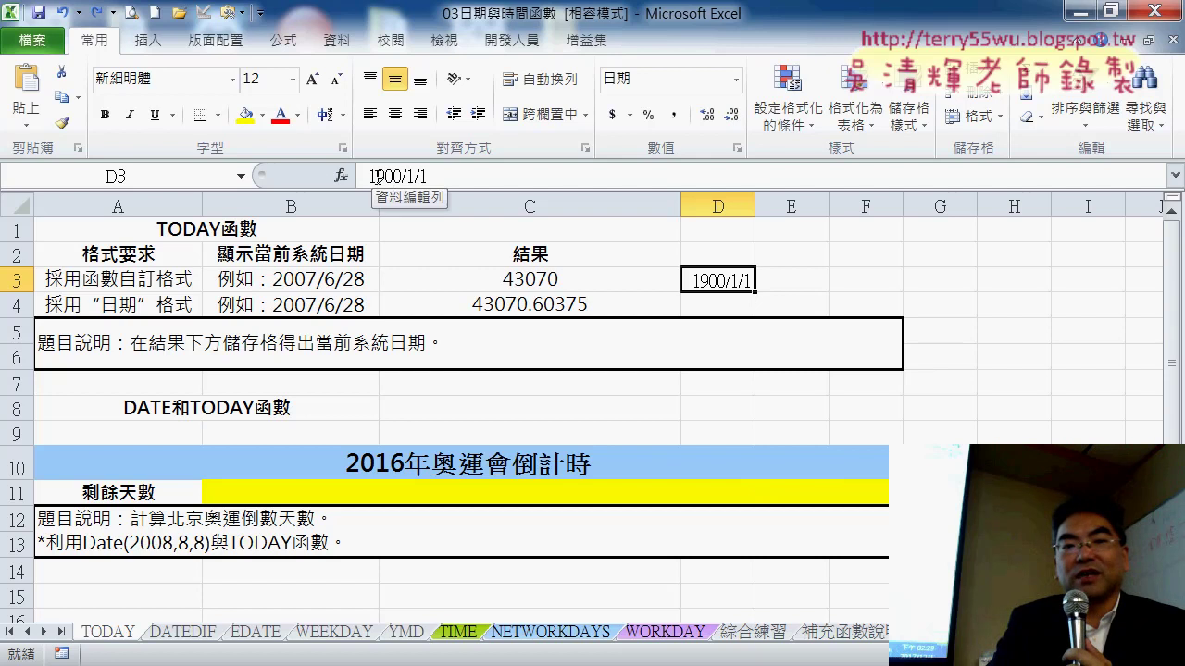
pyautogui.moveTo(393, 177)
pyautogui.mouseDown()
pyautogui.moveTo(377, 176)
pyautogui.moveTo(393, 176)
pyautogui.mouseUp()
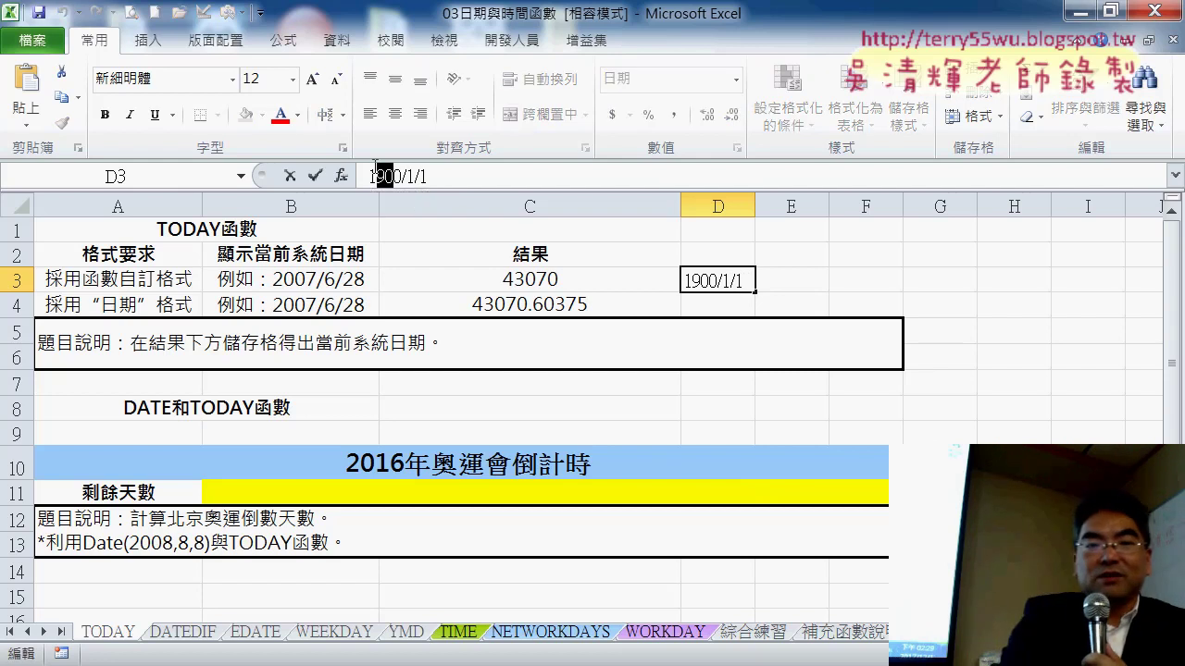
pyautogui.press('Delete')
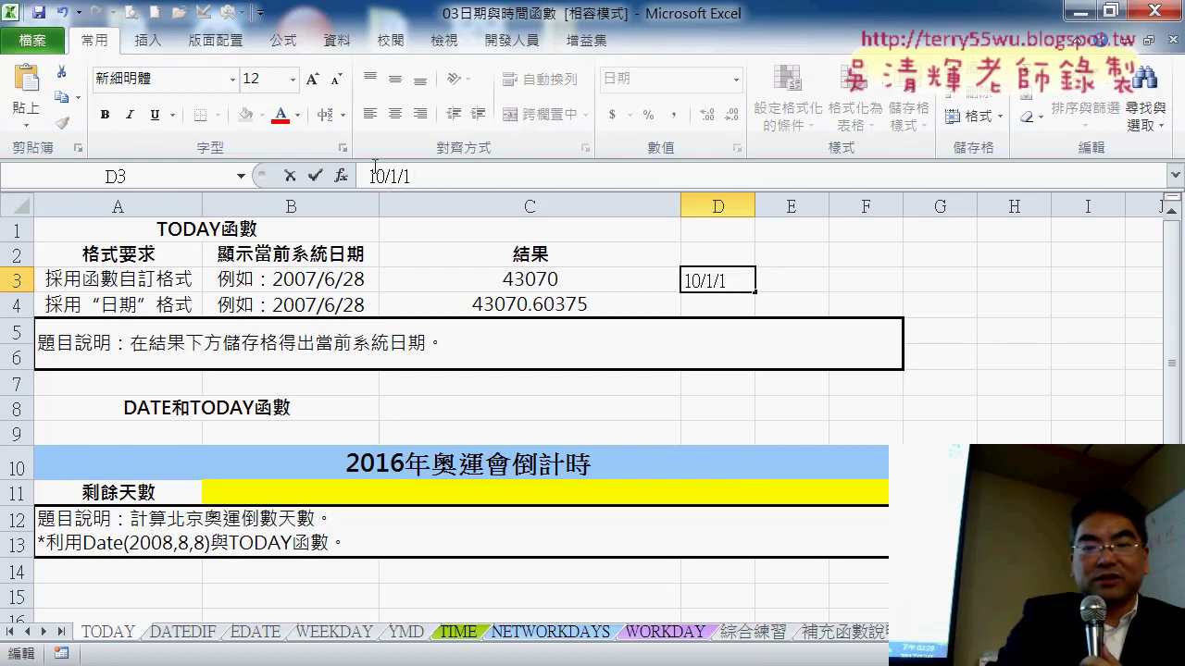
pyautogui.write('899')
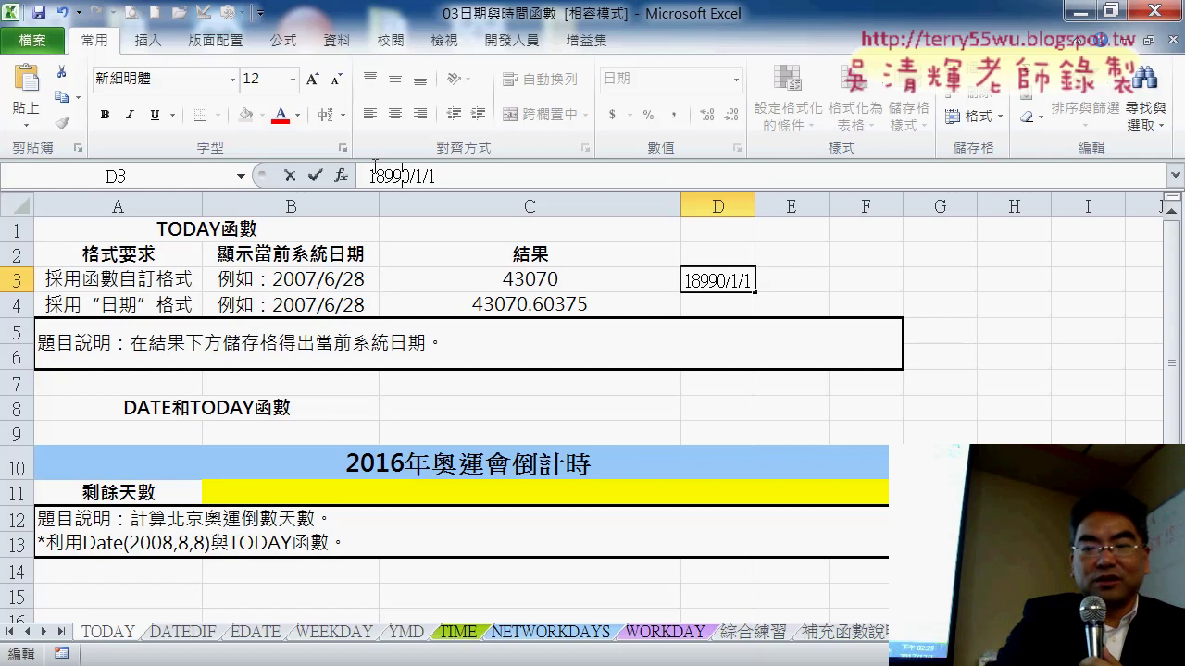
pyautogui.press('Delete')
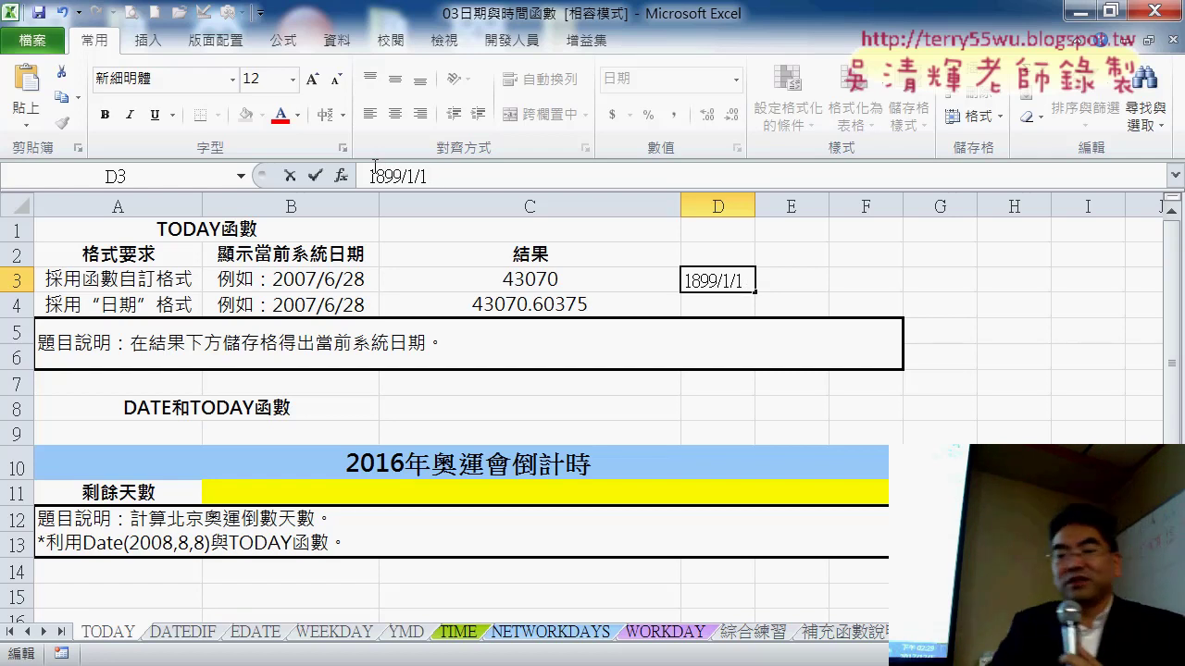
pyautogui.press('Return')
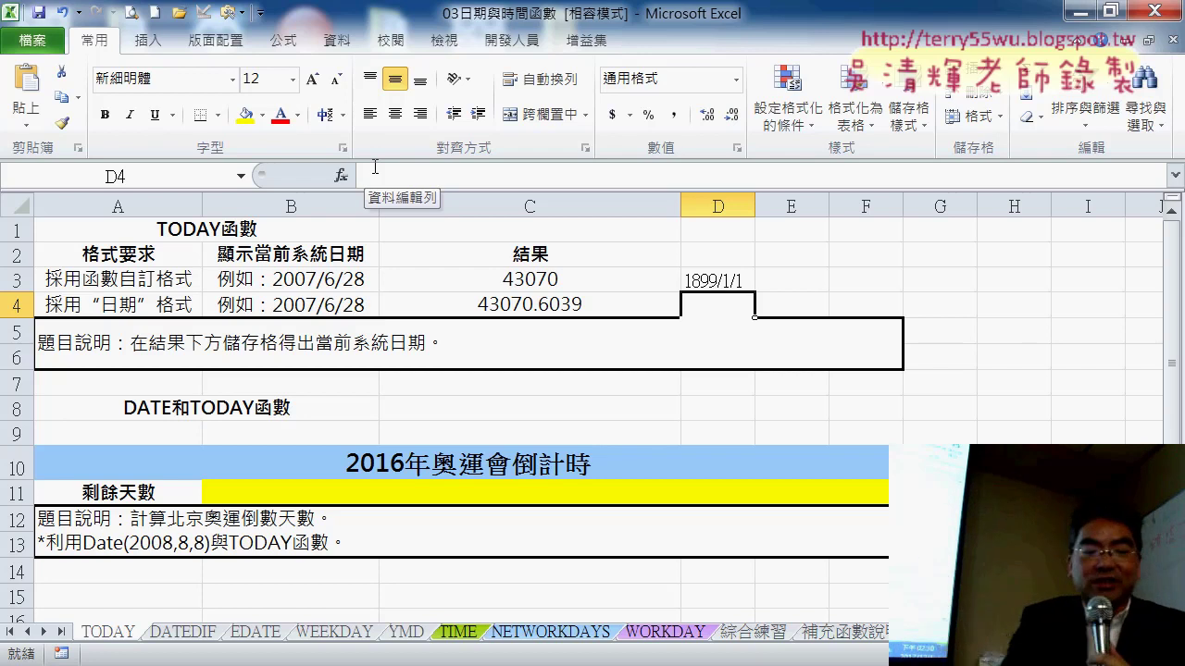
pyautogui.hotkey('ctrl', 'z')
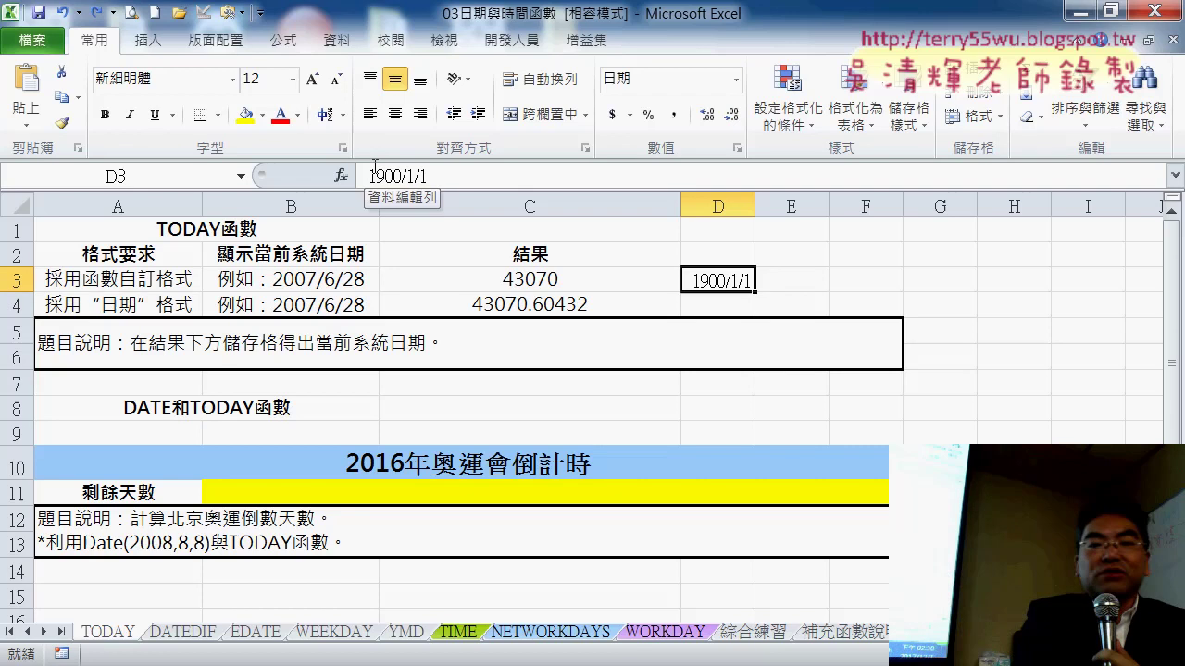
pyautogui.hotkey('ctrl', 'z')
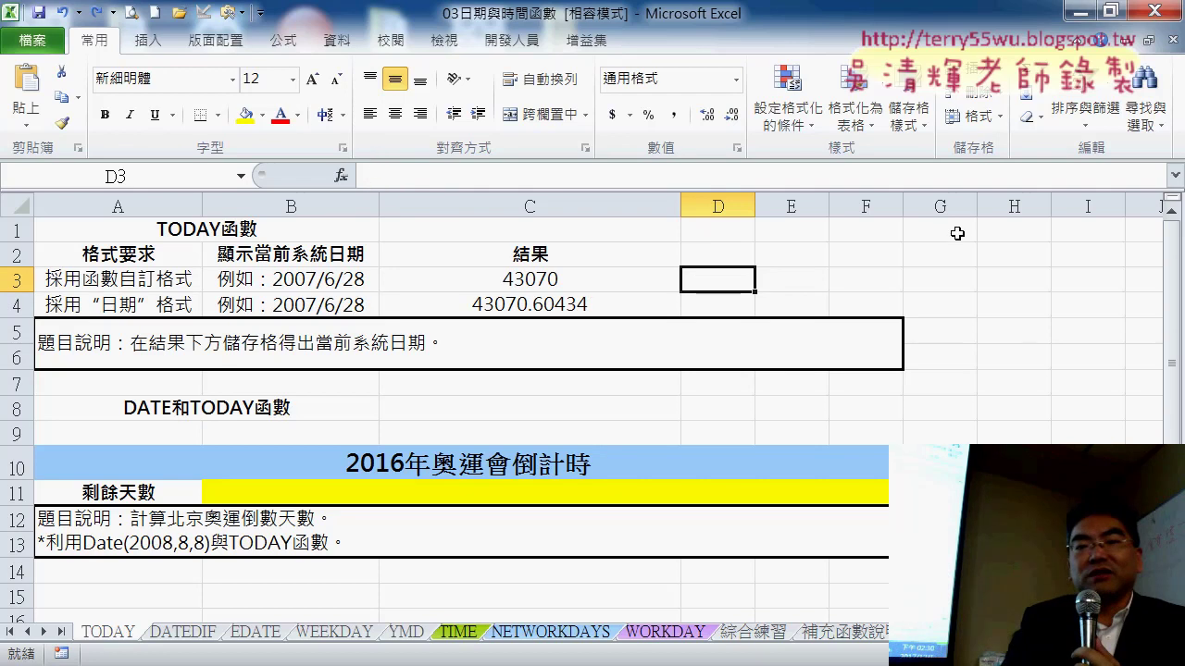
# Enter 0 and 0.125 in G1:G2 and fill the series down to G9.
pyautogui.click(954, 232)
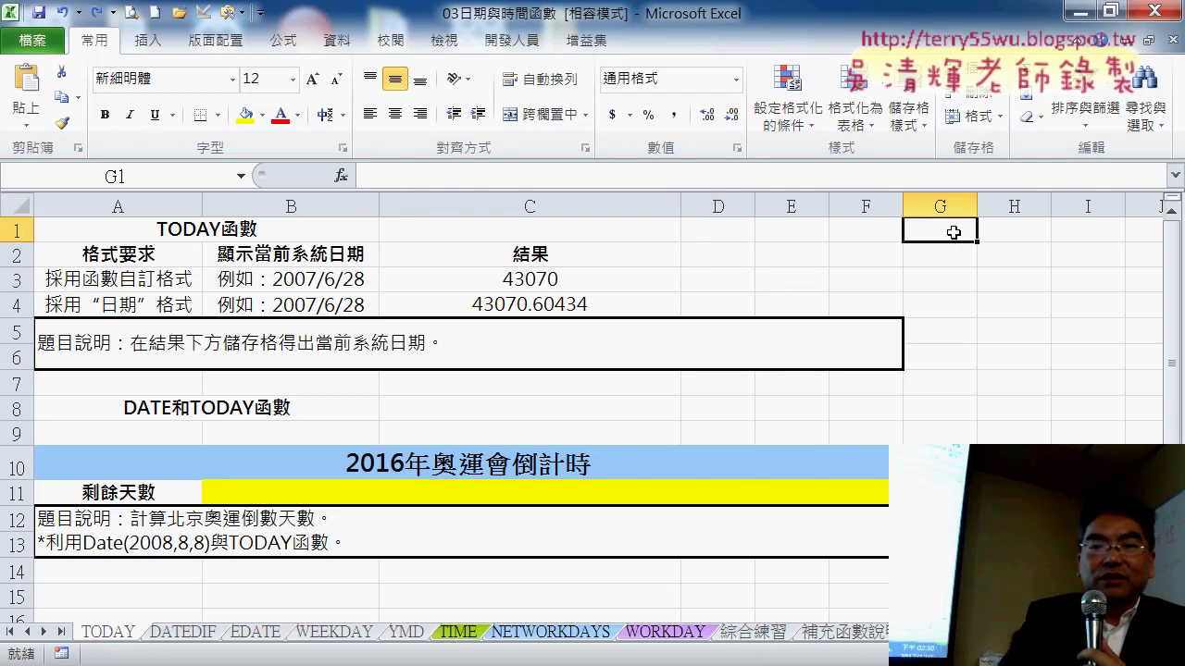
pyautogui.click(564, 308)
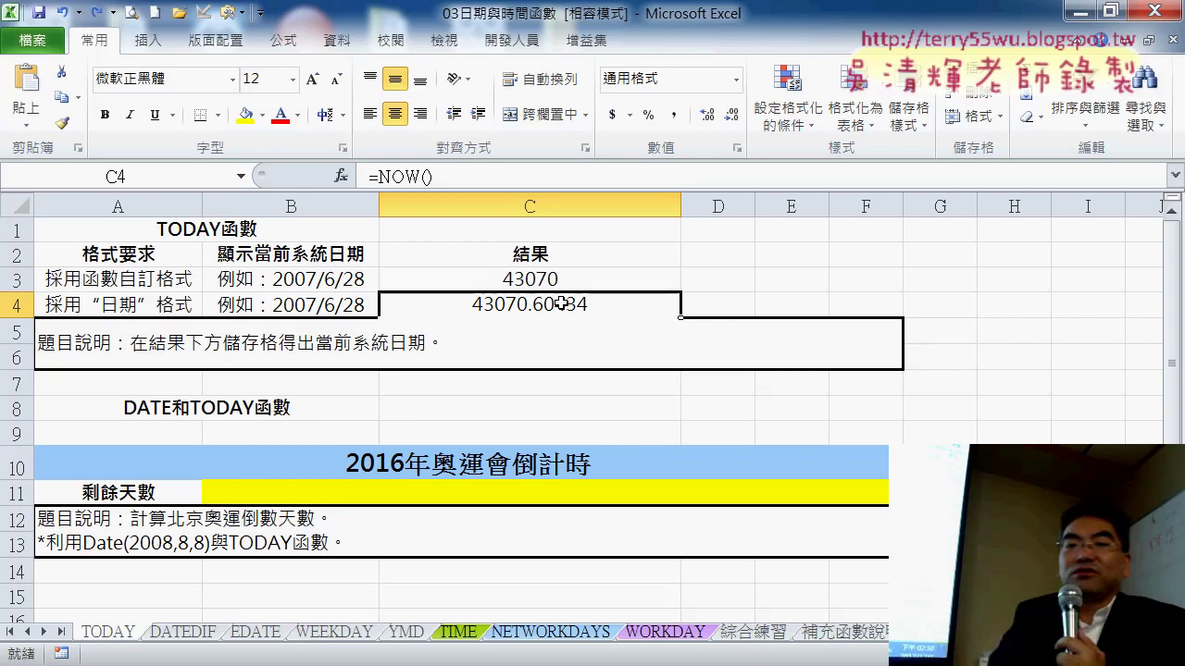
pyautogui.click(930, 228)
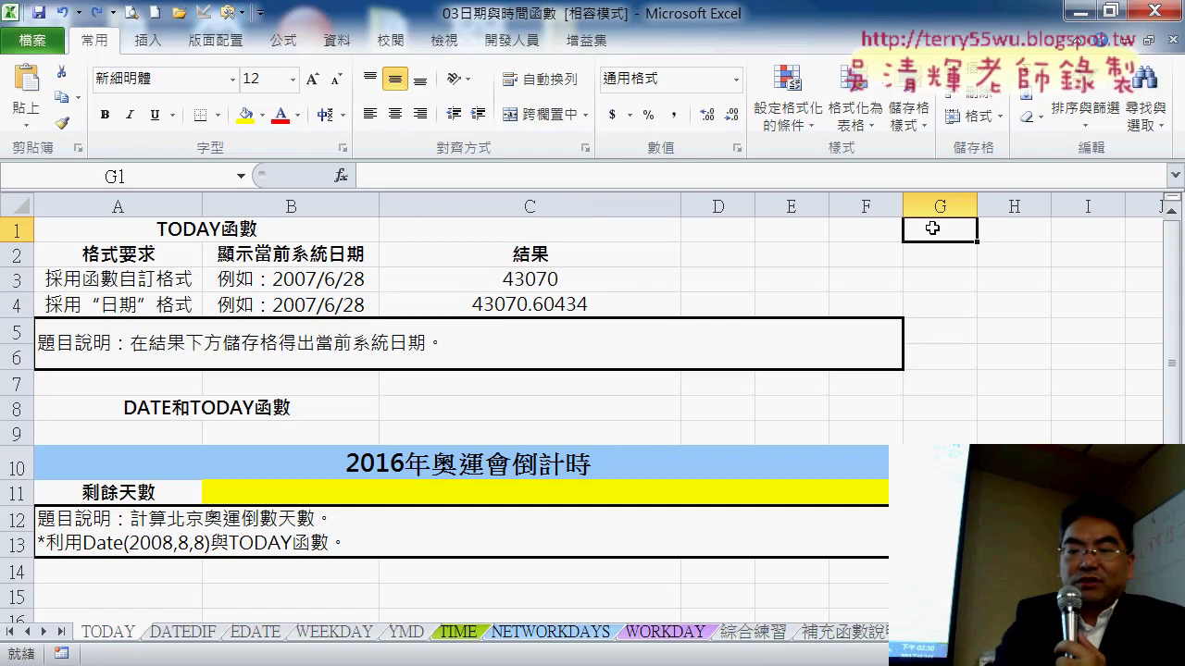
pyautogui.write('0')
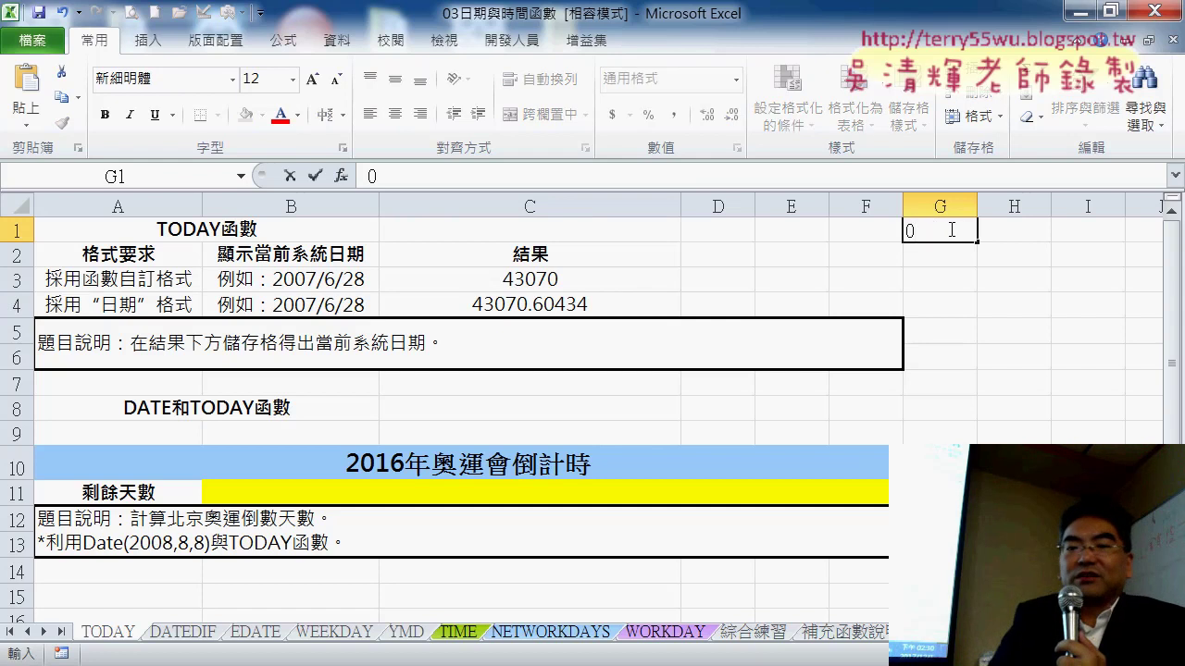
pyautogui.click(944, 254)
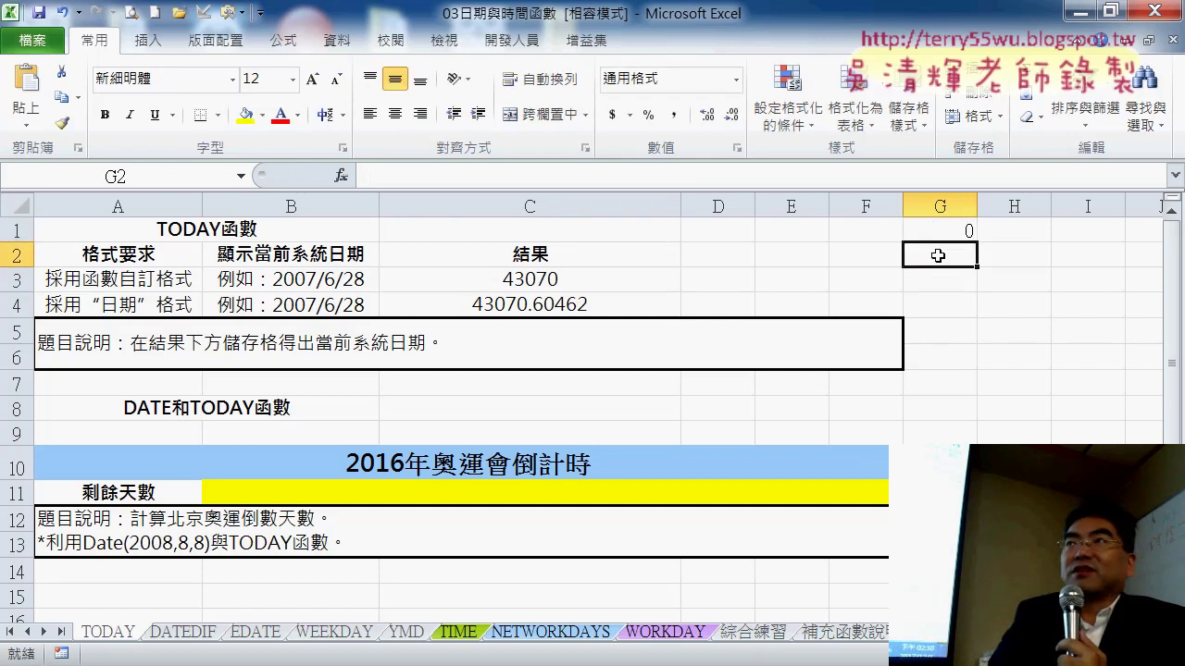
pyautogui.write('0')
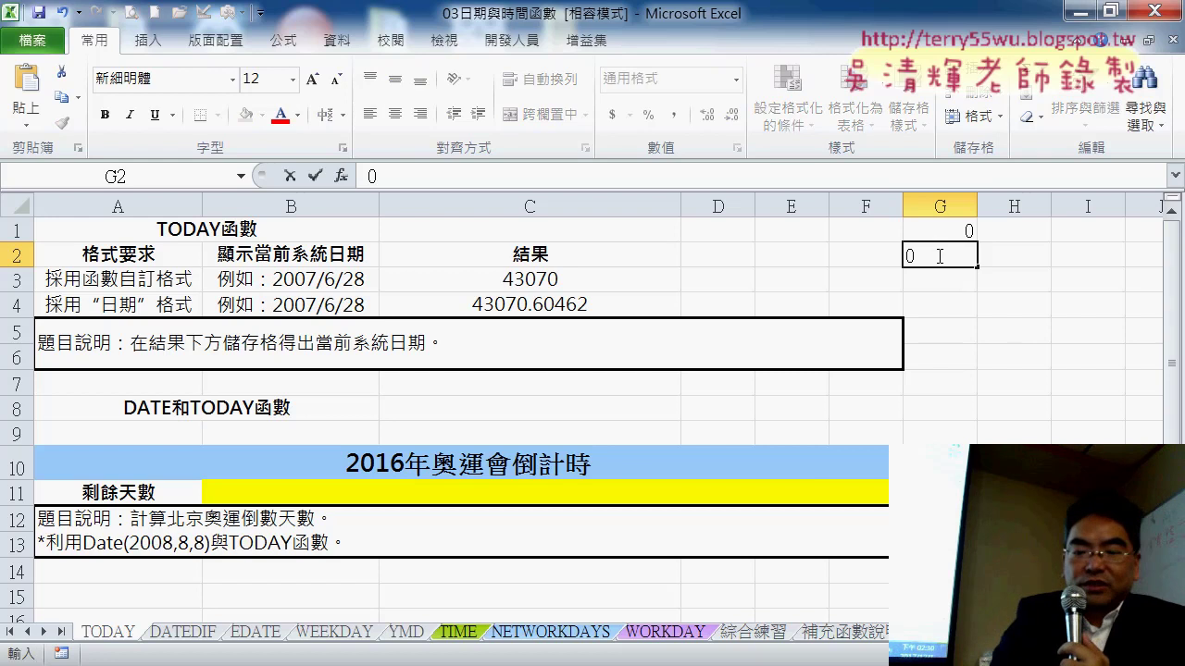
pyautogui.write('.12')
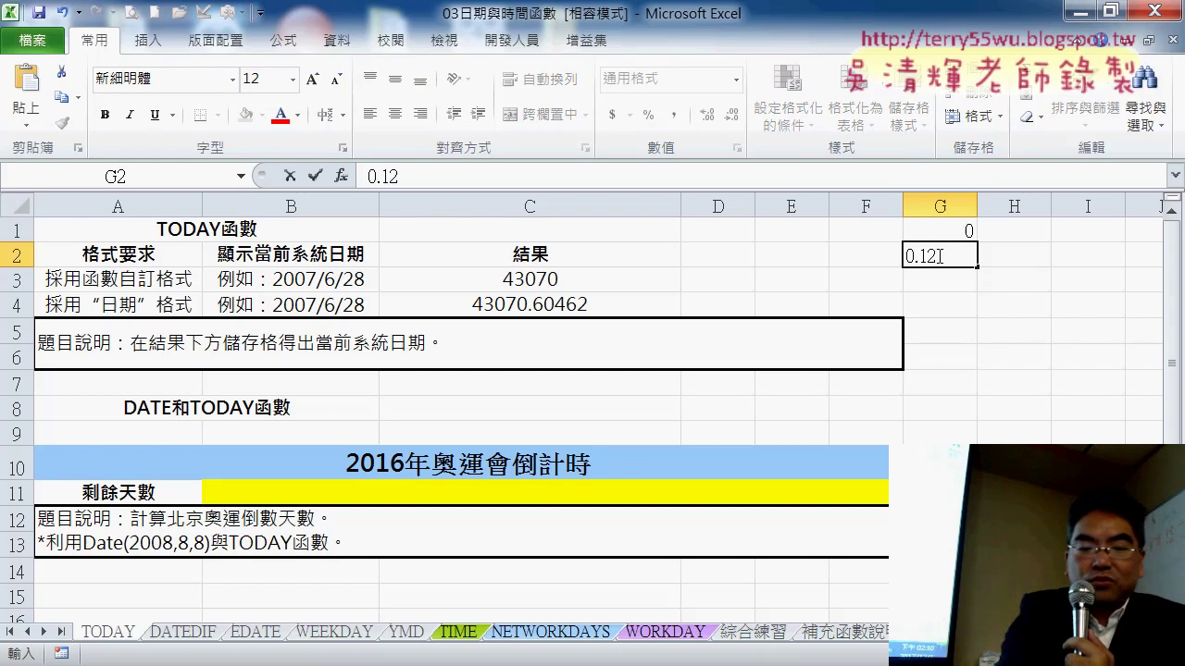
pyautogui.write('5')
pyautogui.click(945, 233)
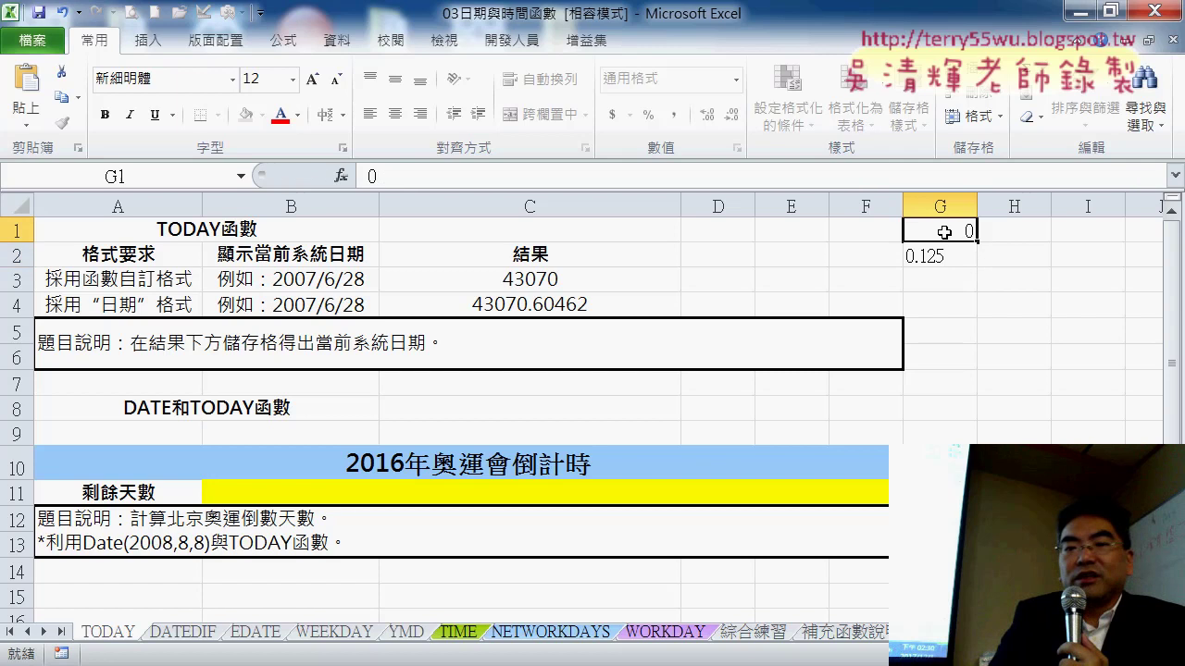
pyautogui.moveTo(944, 232); pyautogui.dragTo(977, 393)
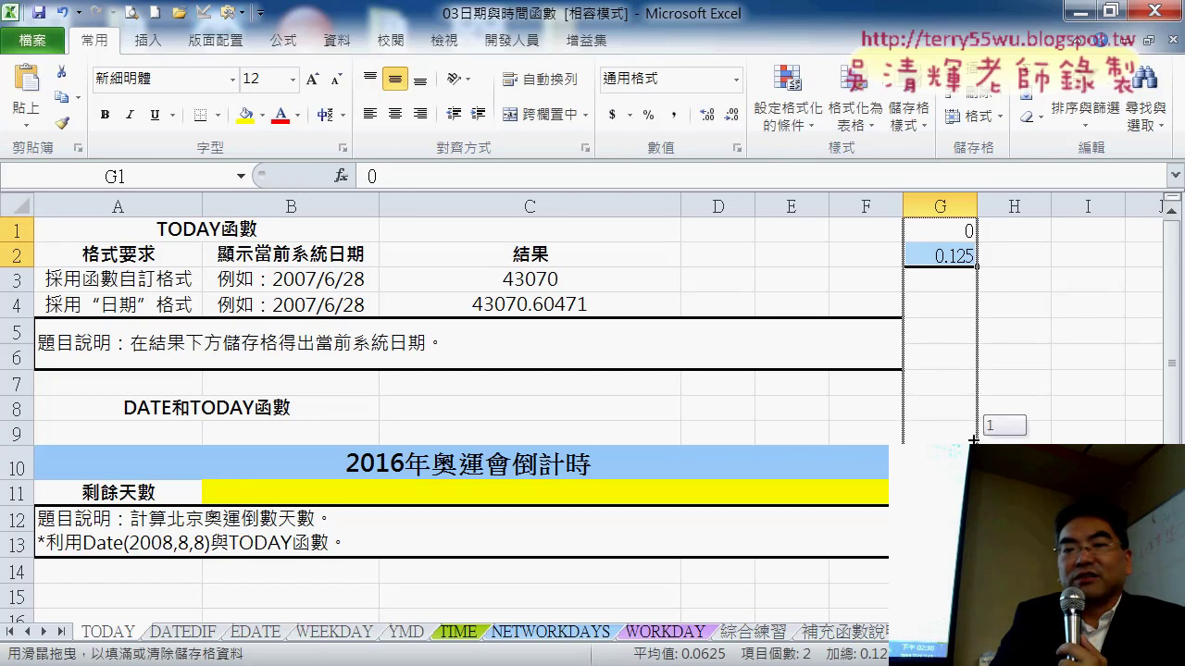
pyautogui.moveTo(976, 398); pyautogui.dragTo(977, 441)
# Apply the 1:30:55 PM time format to G1:G9.
pyautogui.rightClick(947, 238)
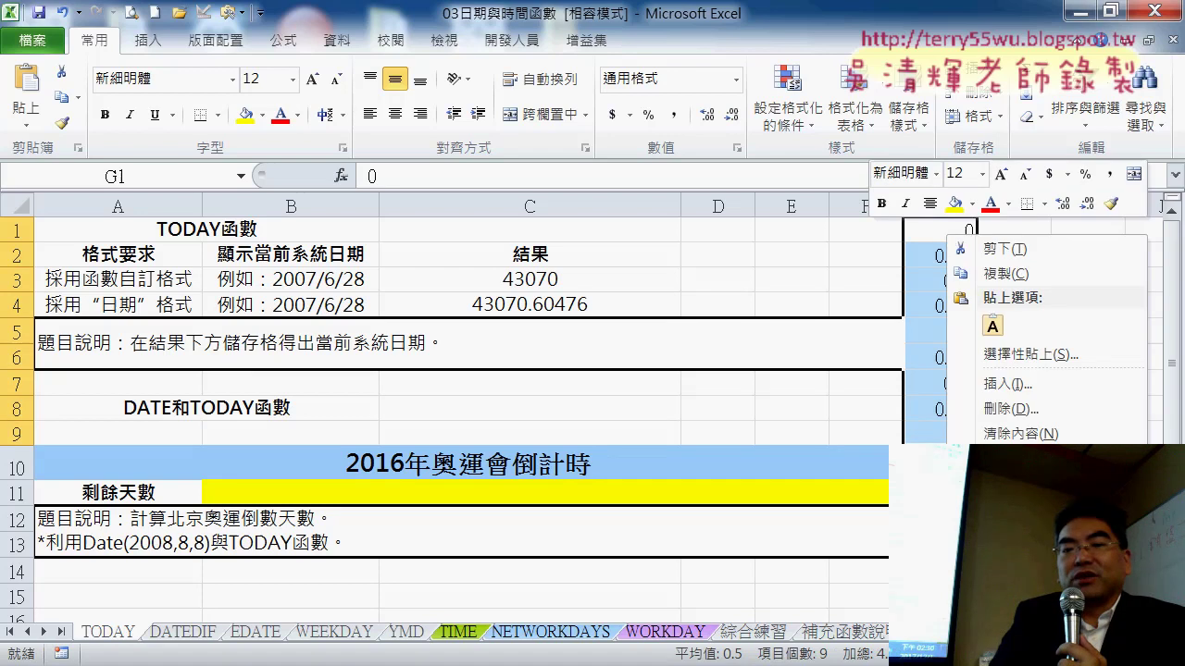
pyautogui.click(1019, 540)
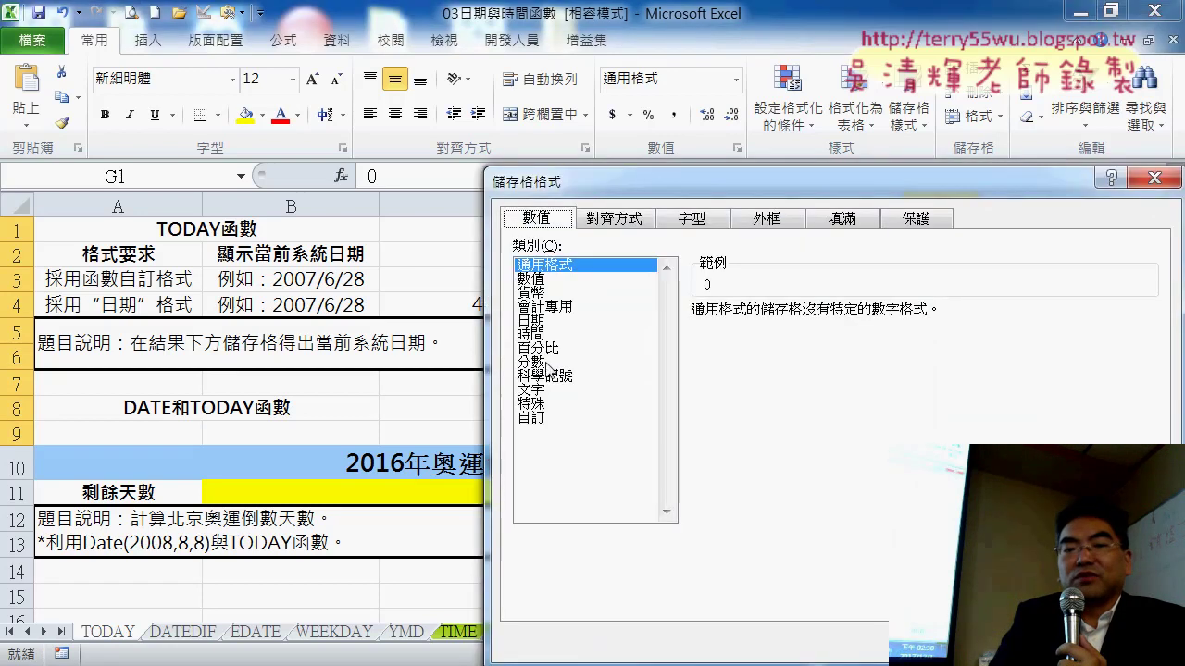
pyautogui.click(531, 334)
pyautogui.moveTo(574, 182); pyautogui.dragTo(264, 156)
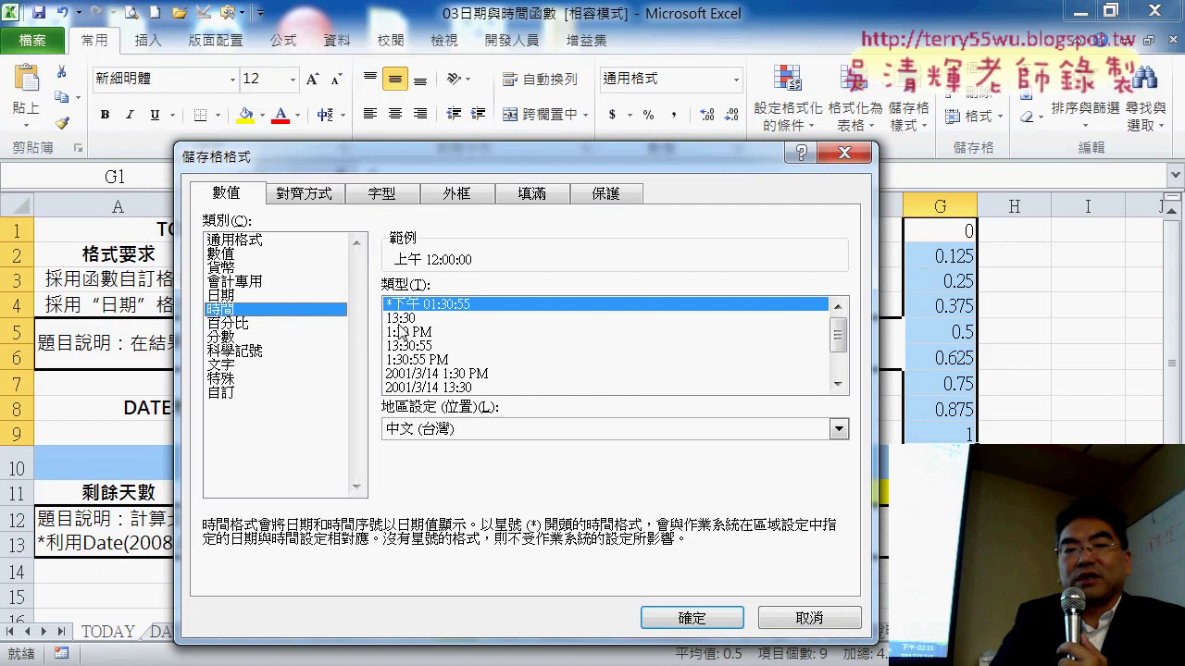
pyautogui.click(475, 360)
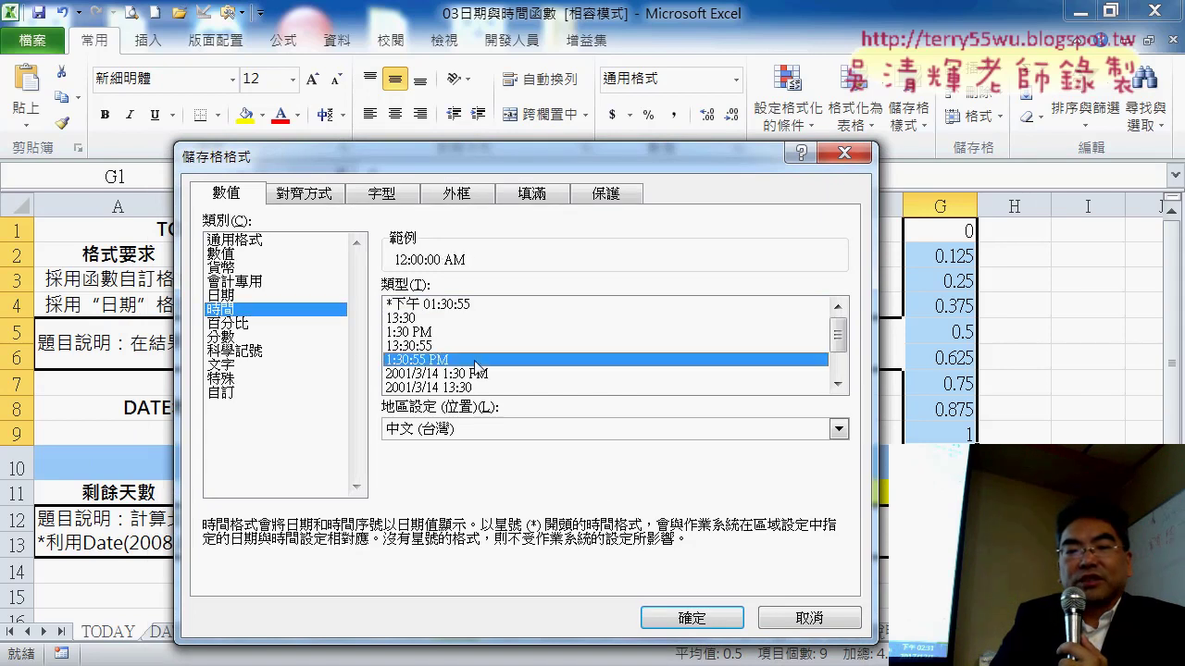
pyautogui.click(700, 617)
# Check the stored values behind G1 and G2, then reselect G1:G9.
pyautogui.click(977, 230)
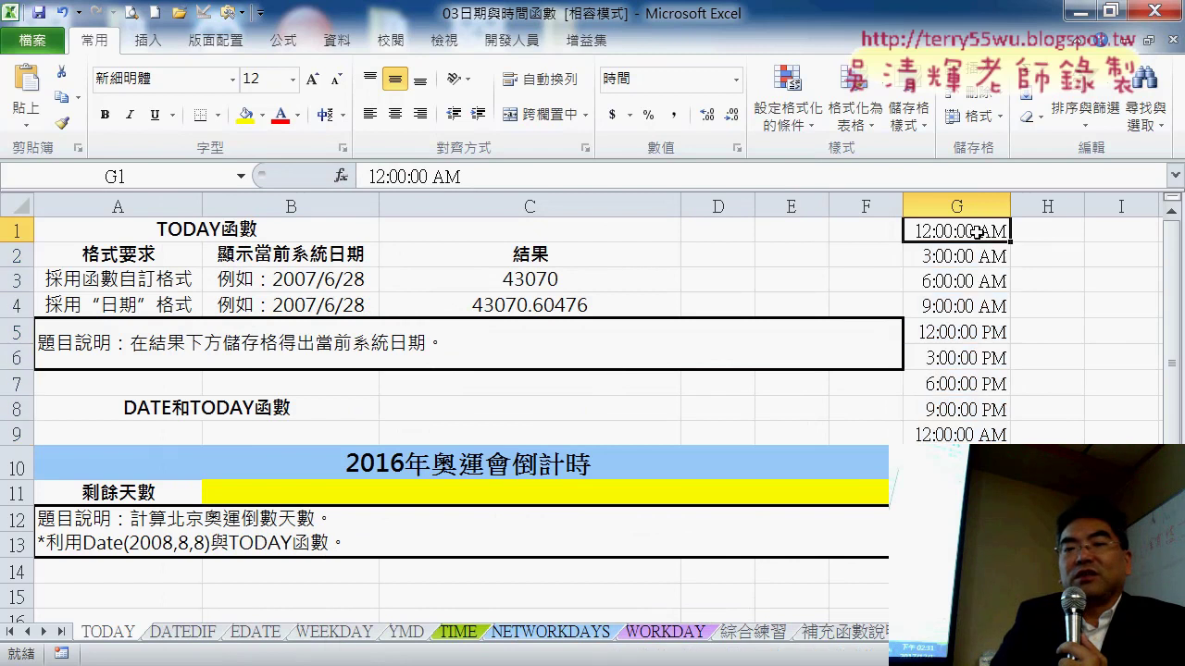
pyautogui.click(974, 254)
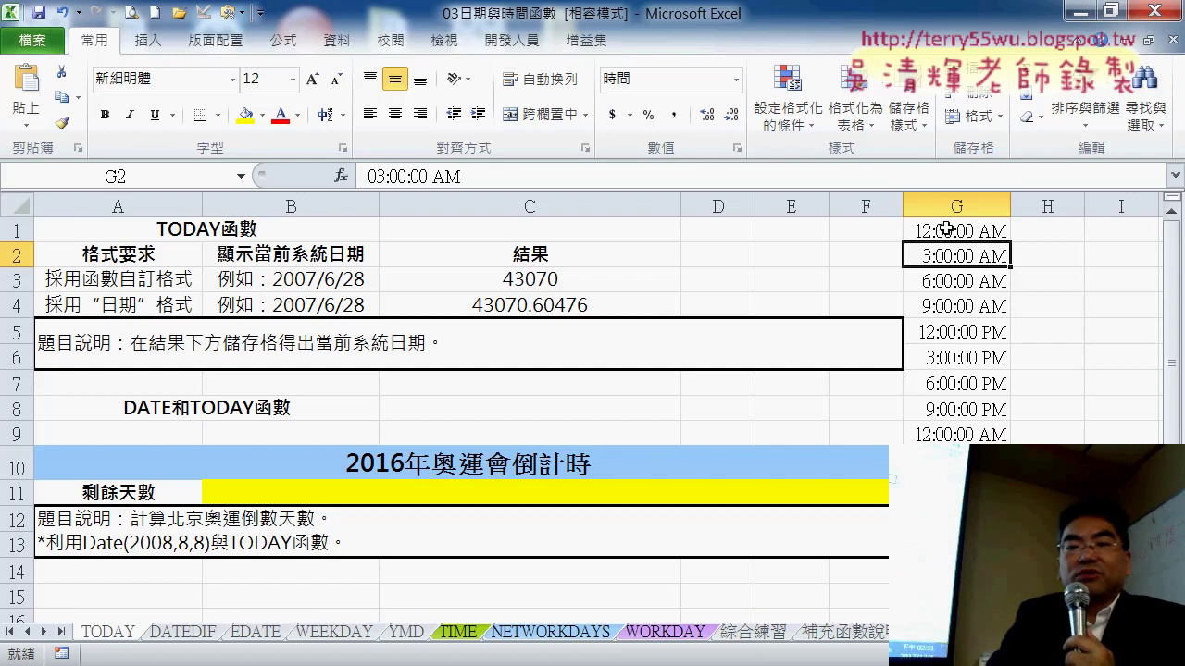
pyautogui.moveTo(951, 230); pyautogui.dragTo(978, 433)
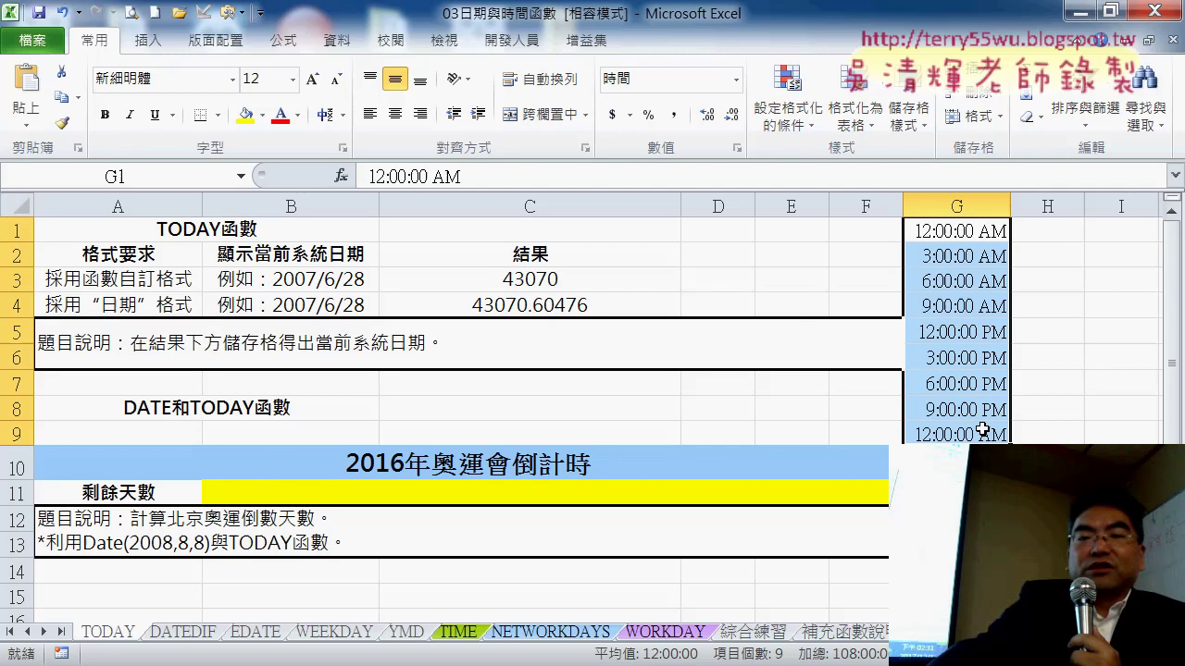
# Clear G1:G9 and change the A10 countdown title's year from 2016 to 2020.
pyautogui.press('Delete')
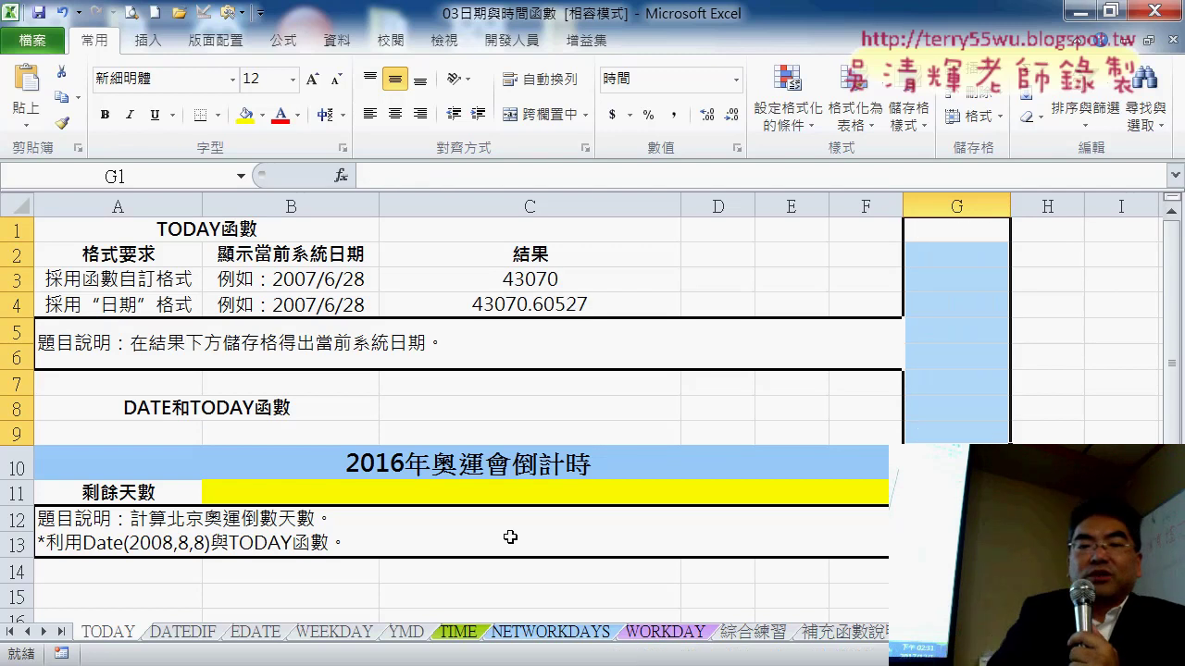
pyautogui.doubleClick(395, 454)
pyautogui.moveTo(359, 463)
pyautogui.mouseDown()
pyautogui.moveTo(408, 463)
pyautogui.moveTo(374, 464)
pyautogui.mouseUp()
pyautogui.click(405, 464)
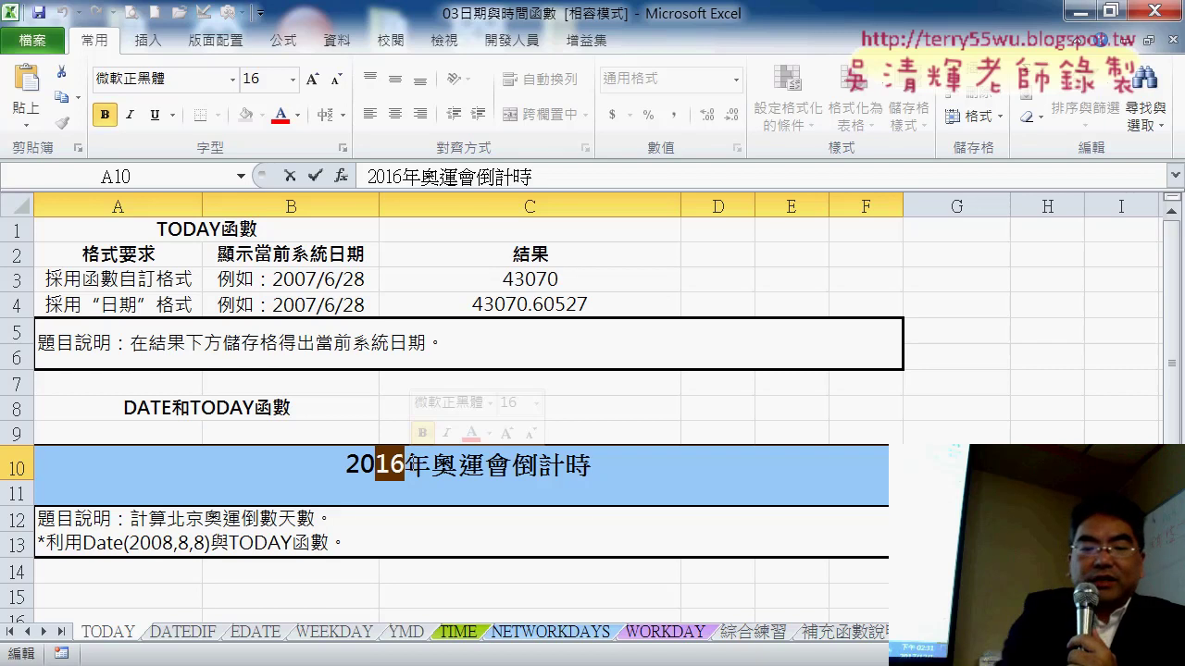
pyautogui.write('20')
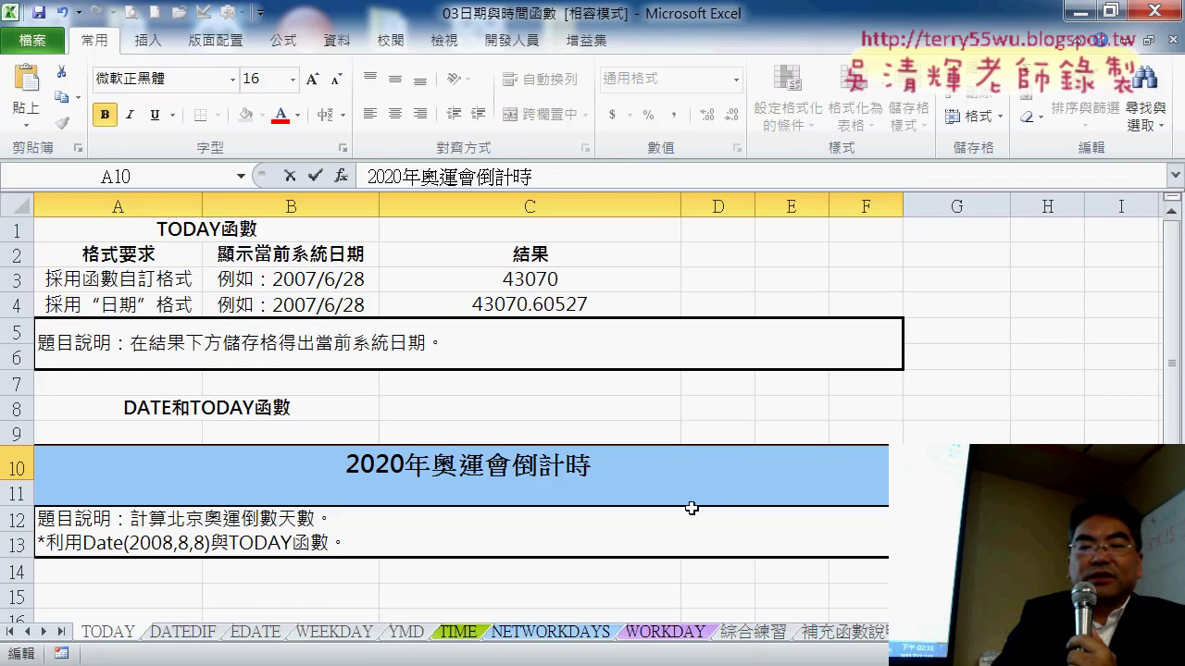
# Enter the Olympic date 2020/8/16 in G10.
pyautogui.click(957, 462)
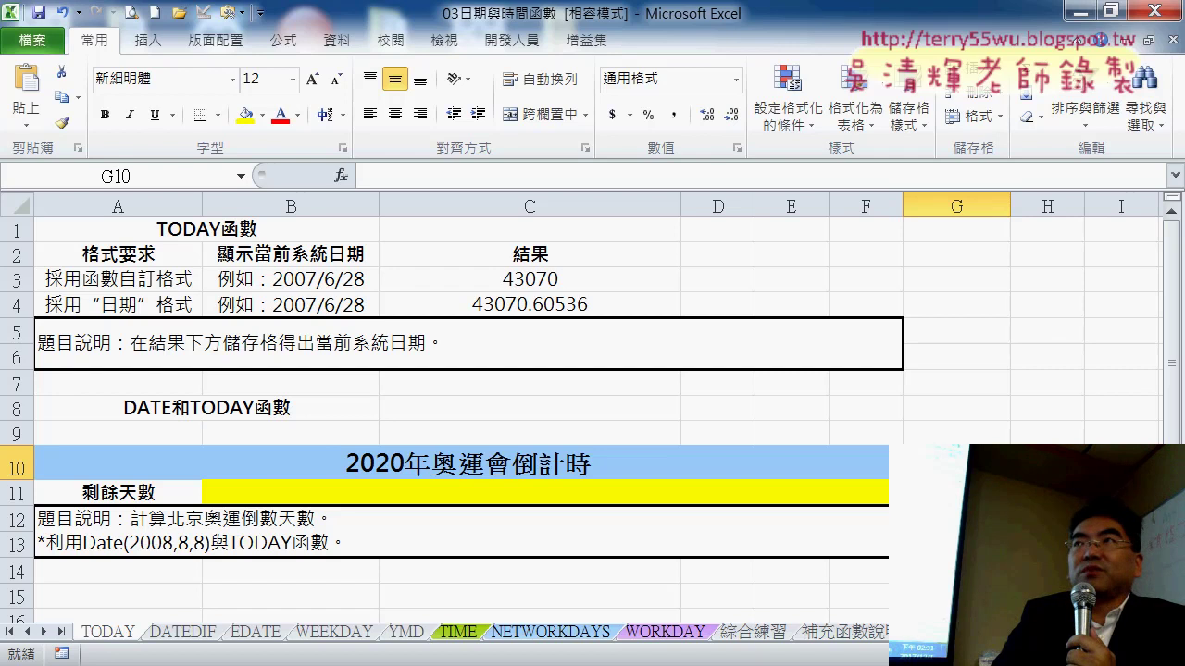
pyautogui.write('=')
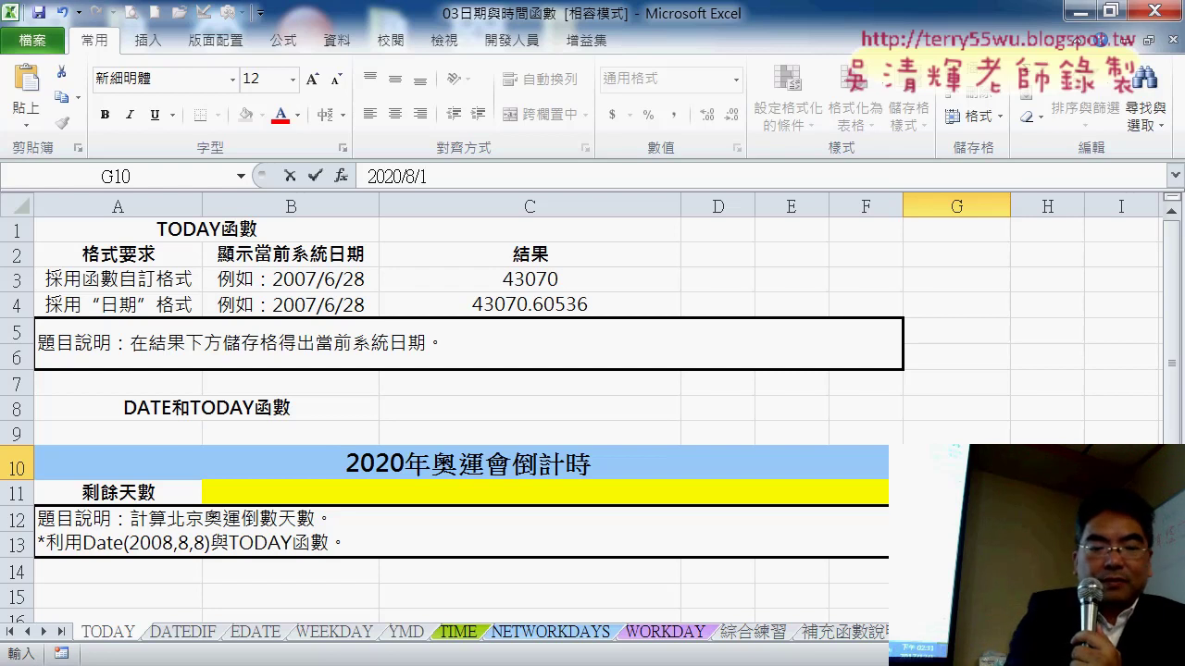
pyautogui.press('Return')
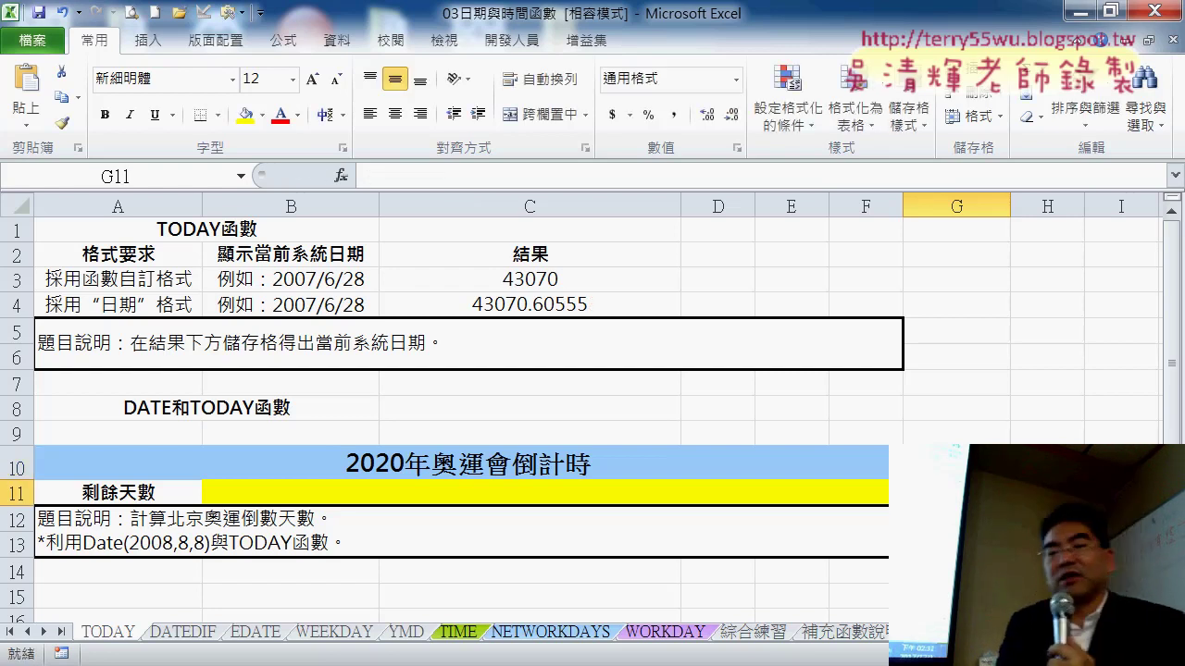
pyautogui.press('Up')
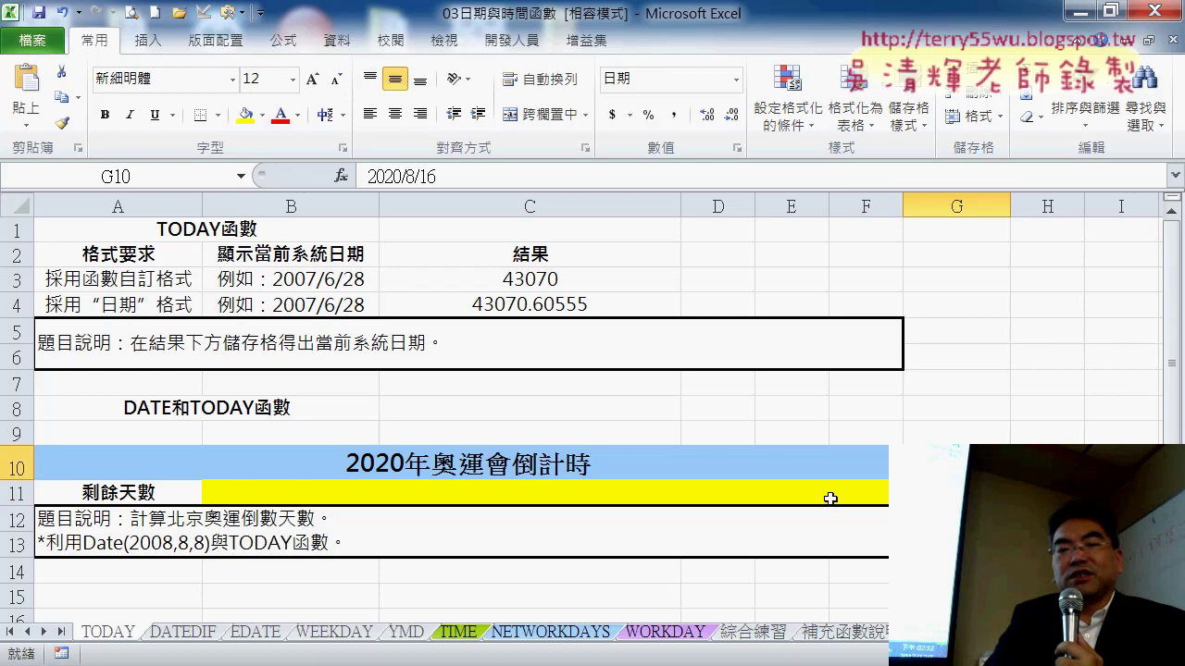
pyautogui.click(816, 494)
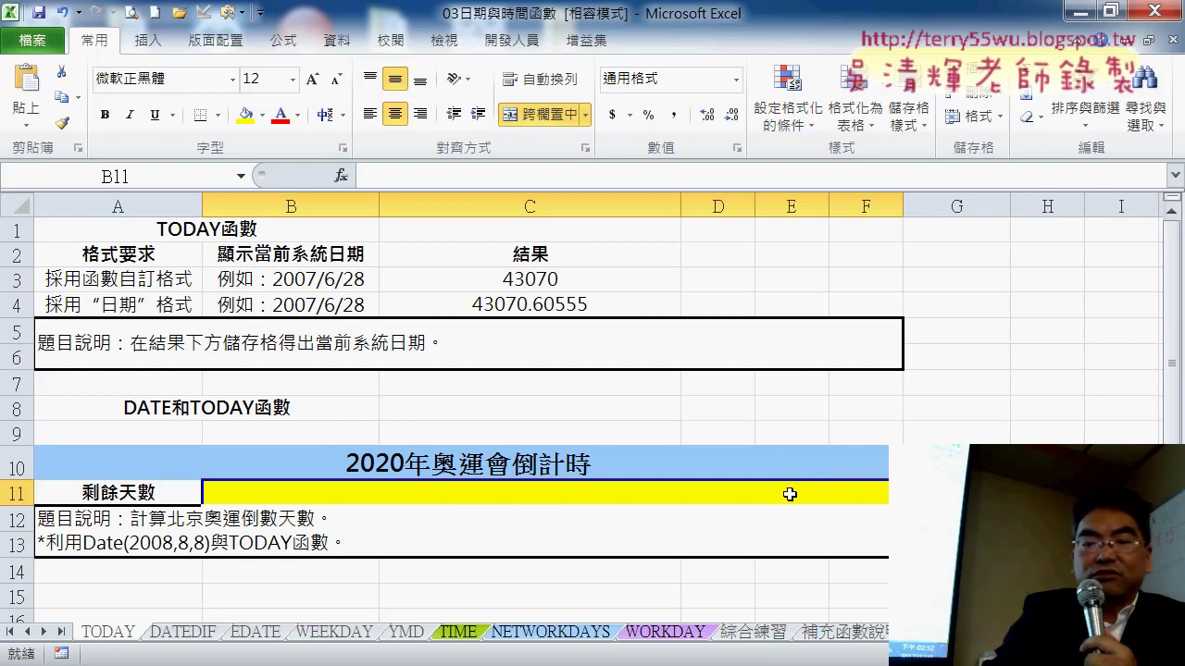
# Enter =G10-C3 in B11 to count the days until the Olympics.
pyautogui.write('=')
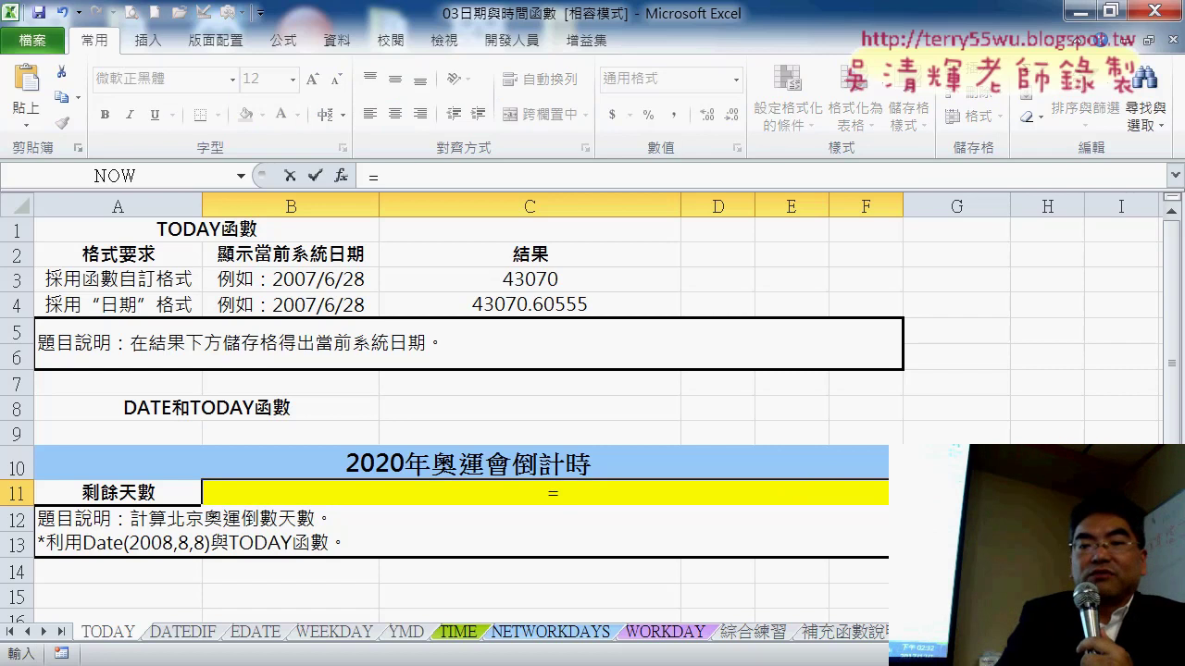
pyautogui.click(956, 465)
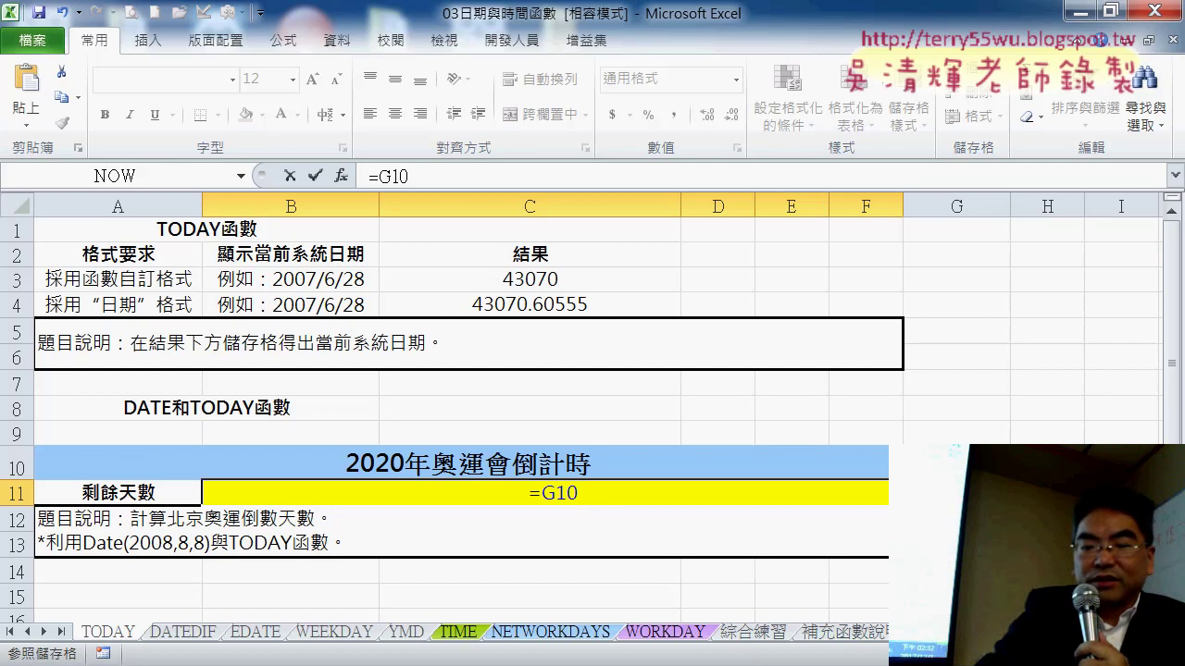
pyautogui.write('-')
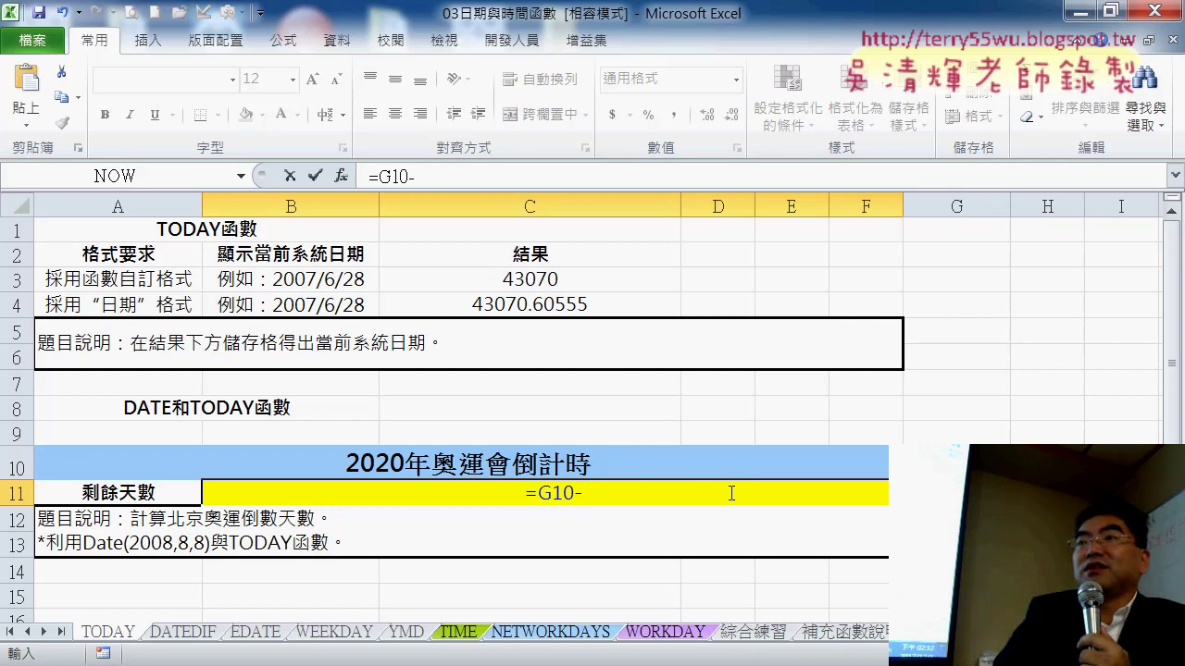
pyautogui.write('t')
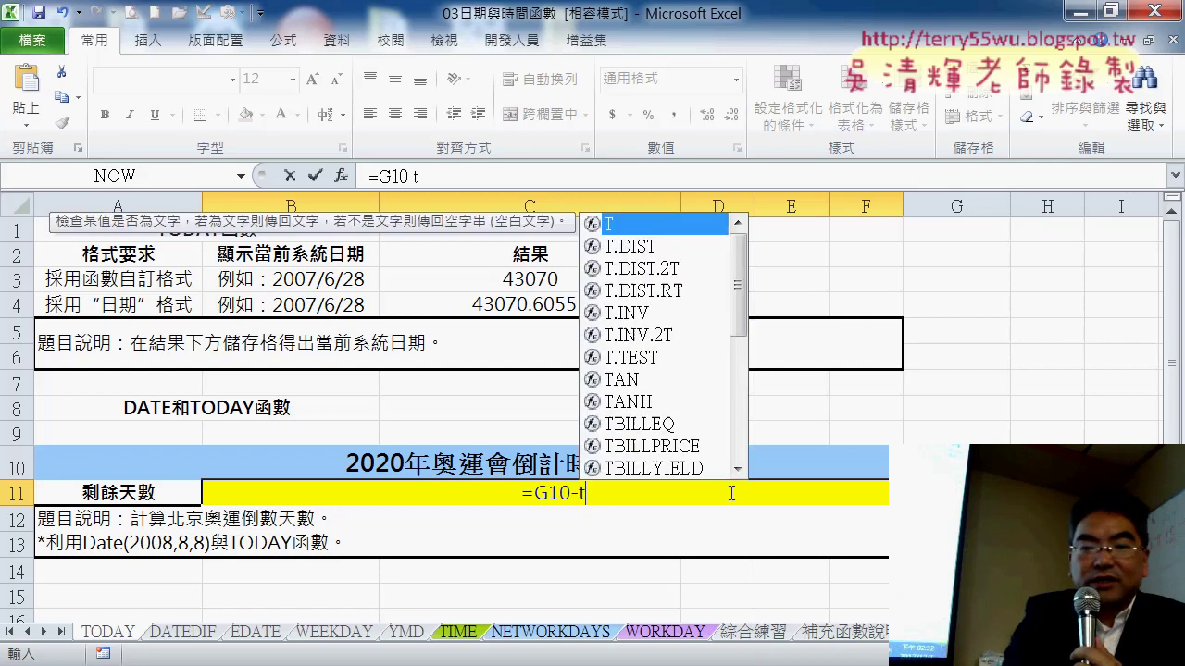
pyautogui.write('o\\')
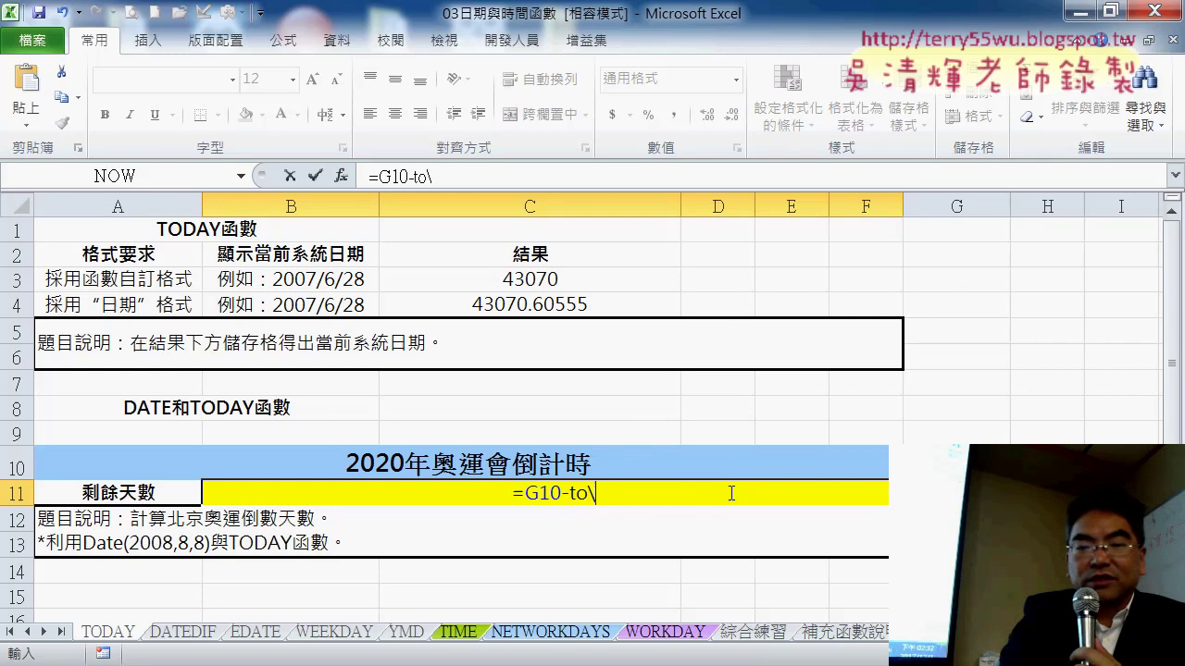
pyautogui.press('BackSpace')
pyautogui.press('BackSpace')
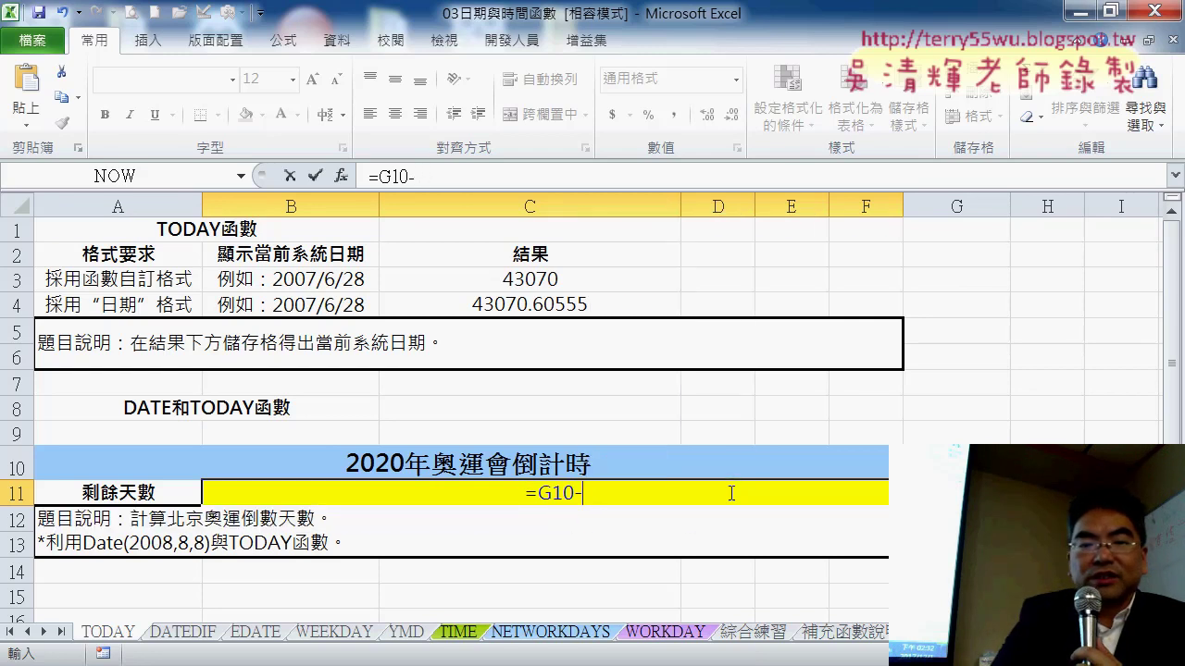
pyautogui.click(547, 279)
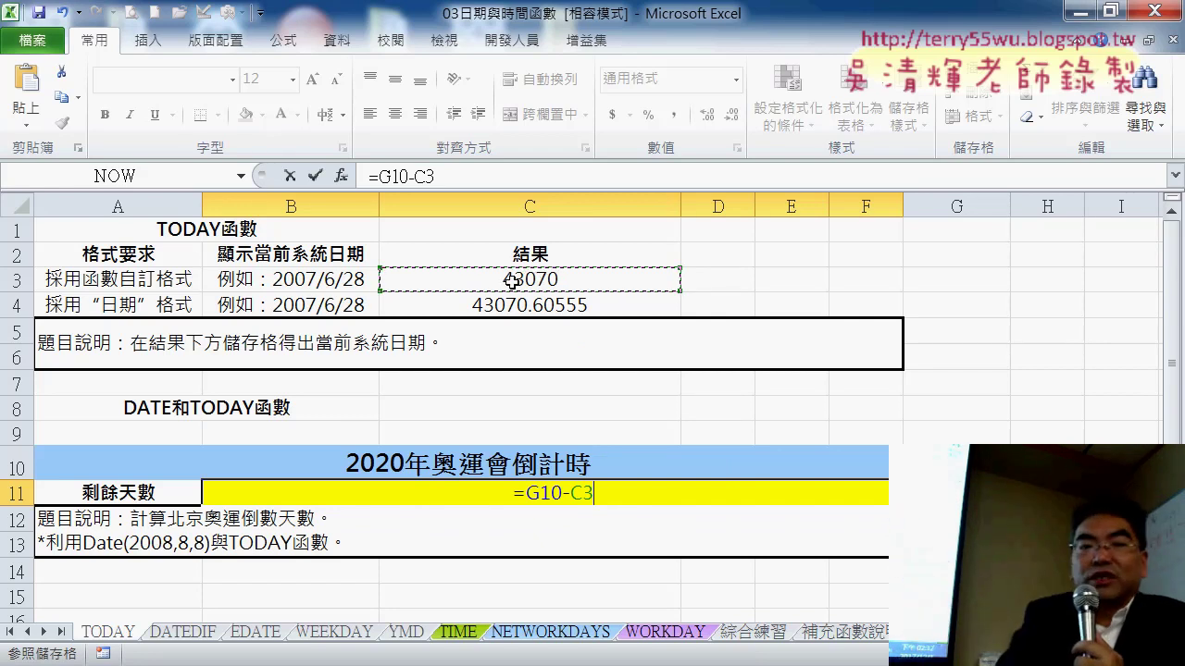
pyautogui.click(313, 176)
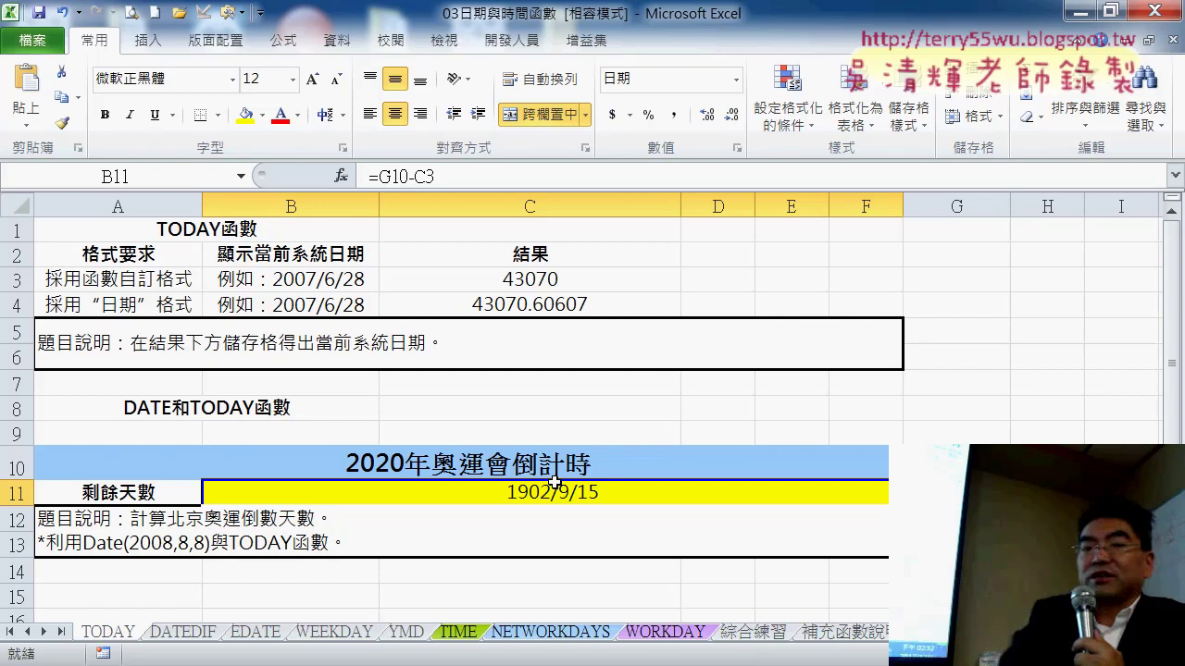
# Format B11 as General so the countdown reads 989 days, and go to the DATEDIF sheet.
pyautogui.moveTo(535, 279); pyautogui.dragTo(542, 294)
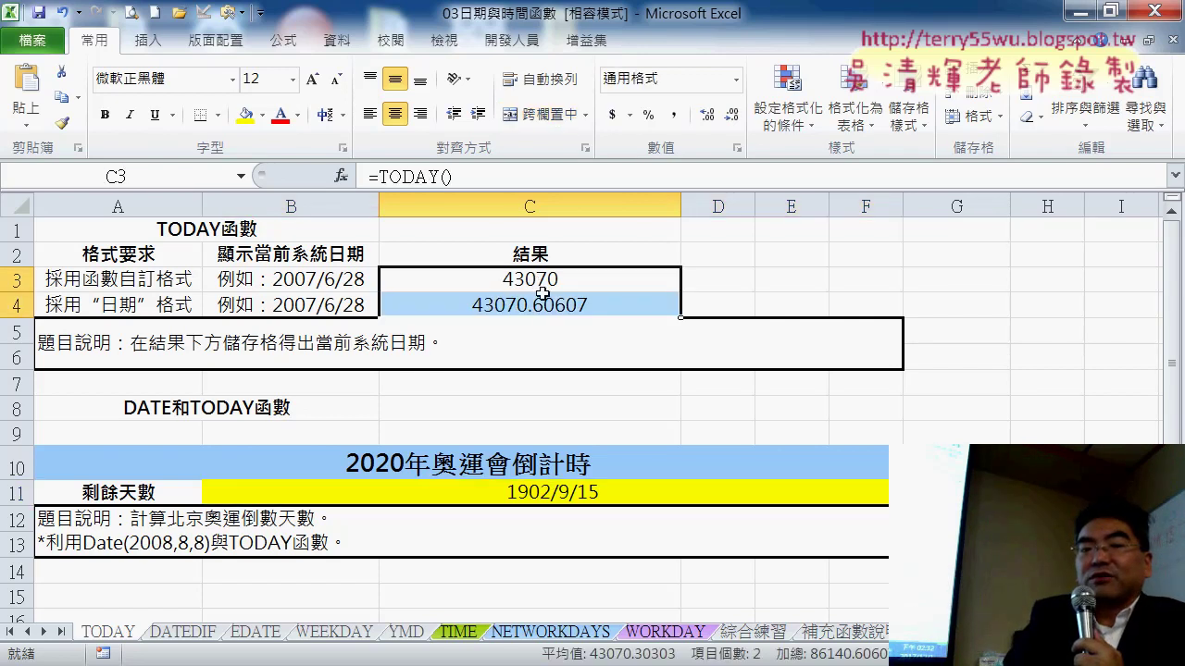
pyautogui.rightClick(566, 498)
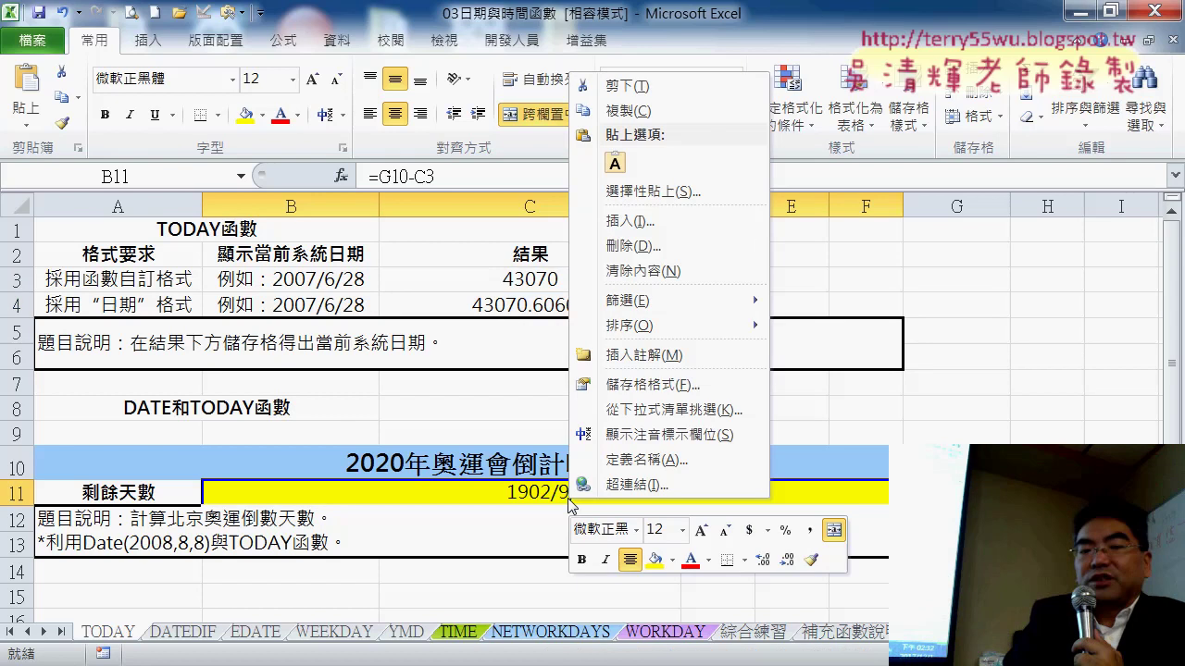
pyautogui.click(627, 393)
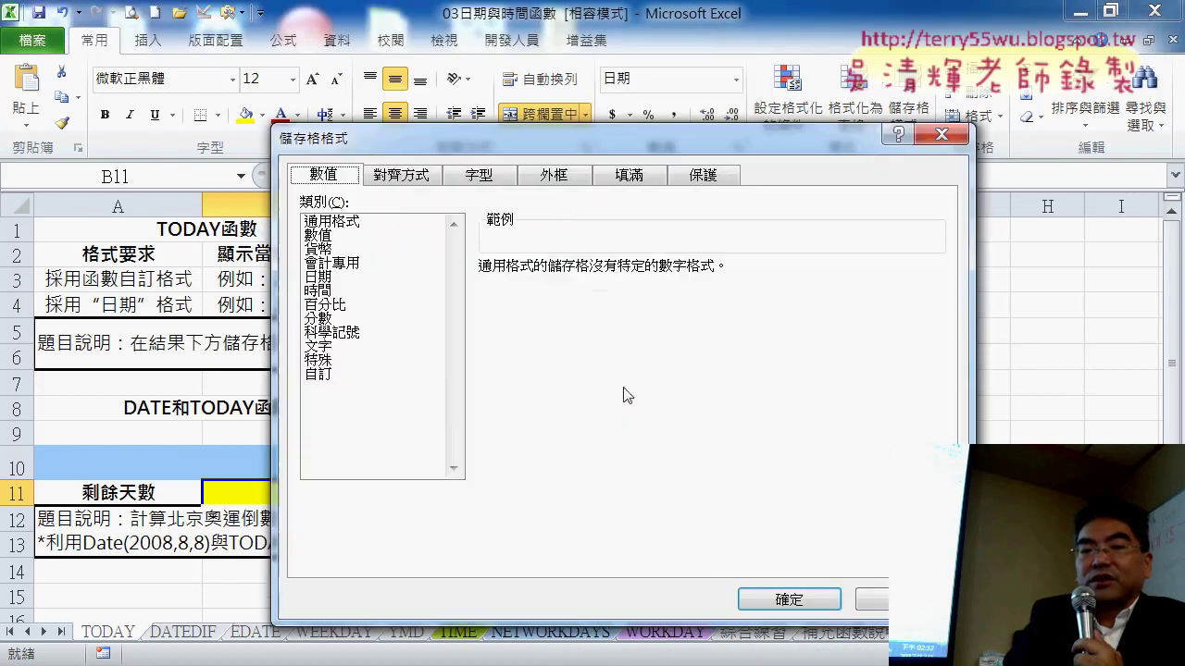
pyautogui.click(366, 225)
pyautogui.click(787, 600)
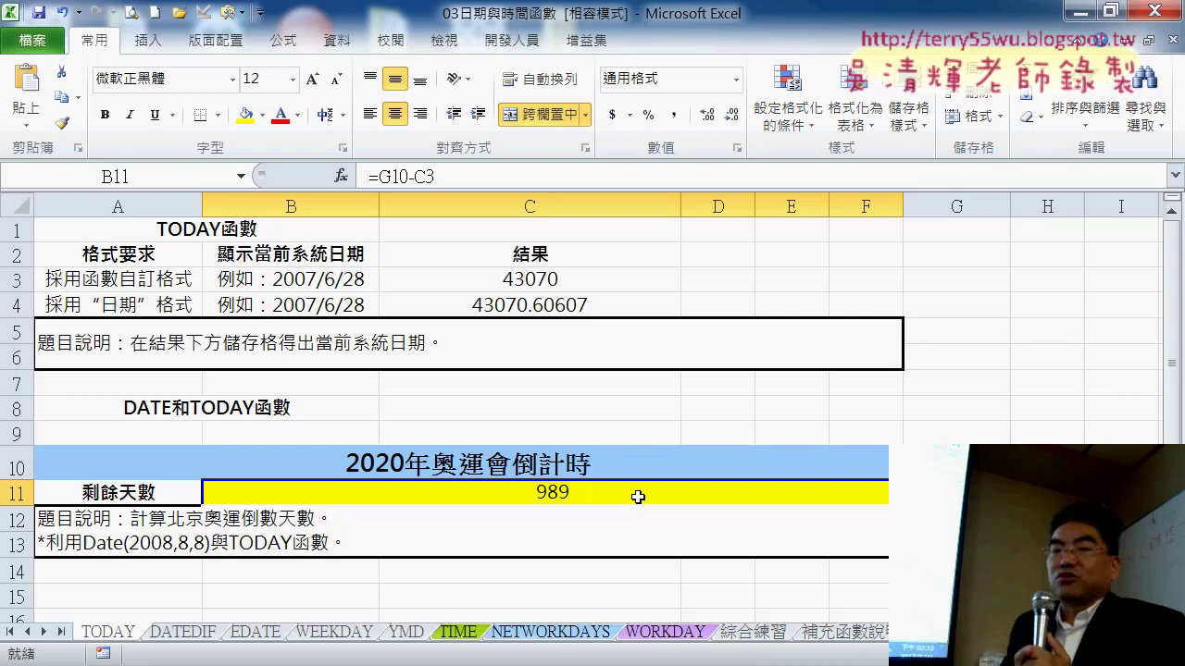
pyautogui.click(185, 635)
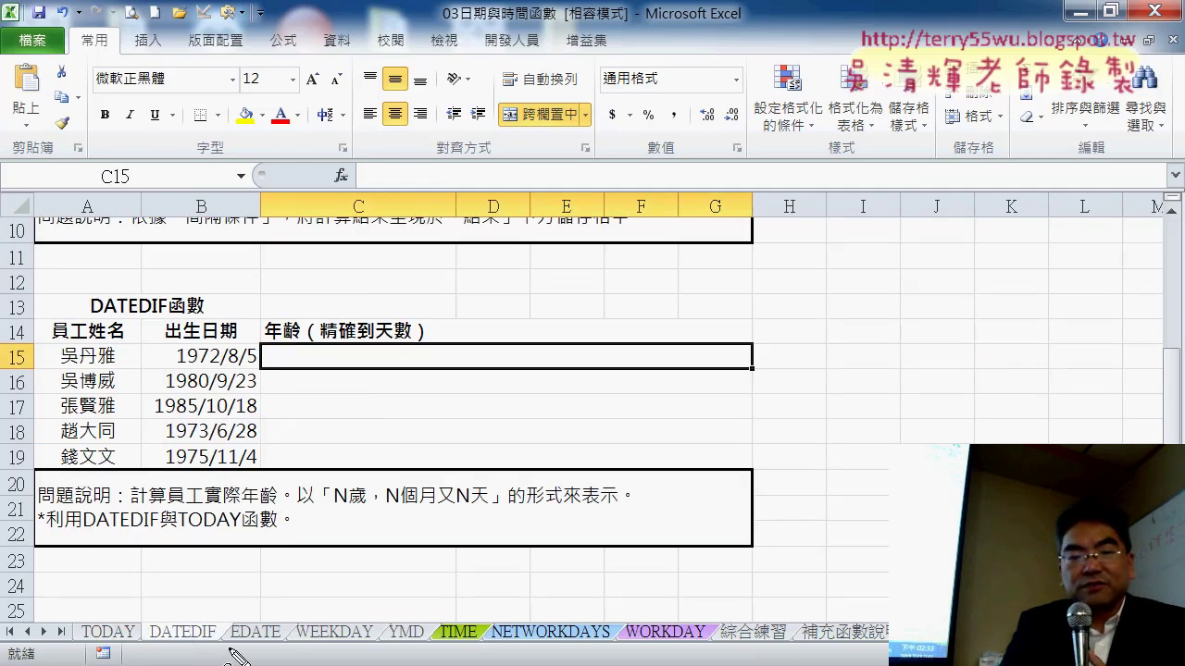
pyautogui.moveTo(231, 655); pyautogui.dragTo(230, 656)
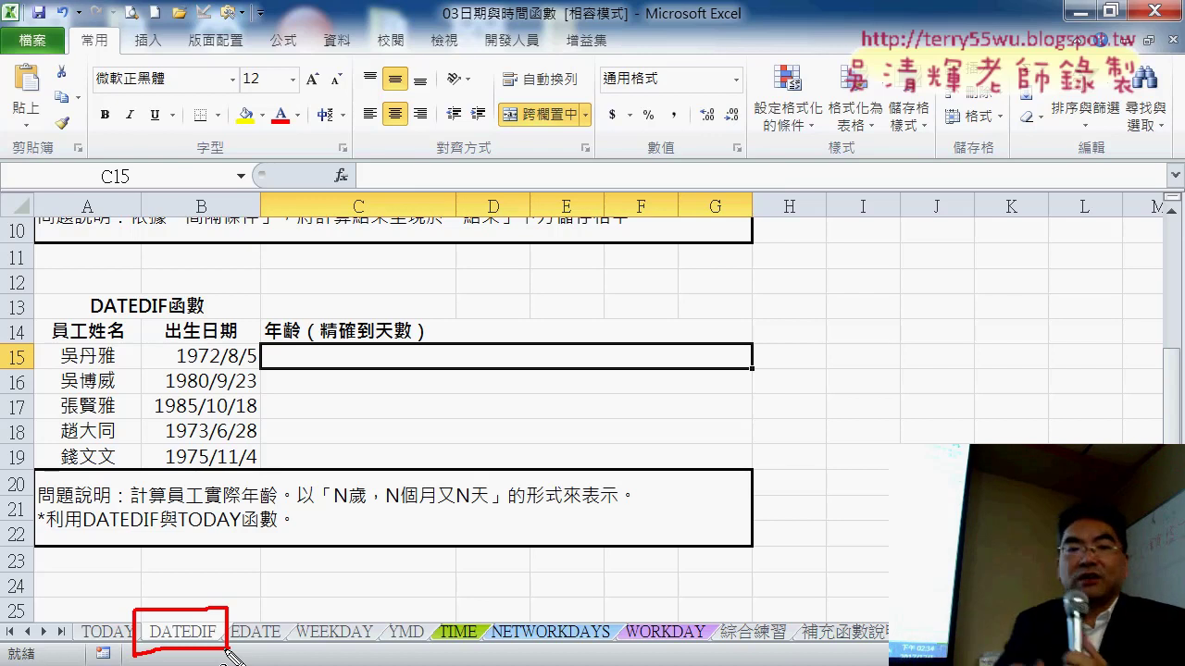
pyautogui.press('Escape')
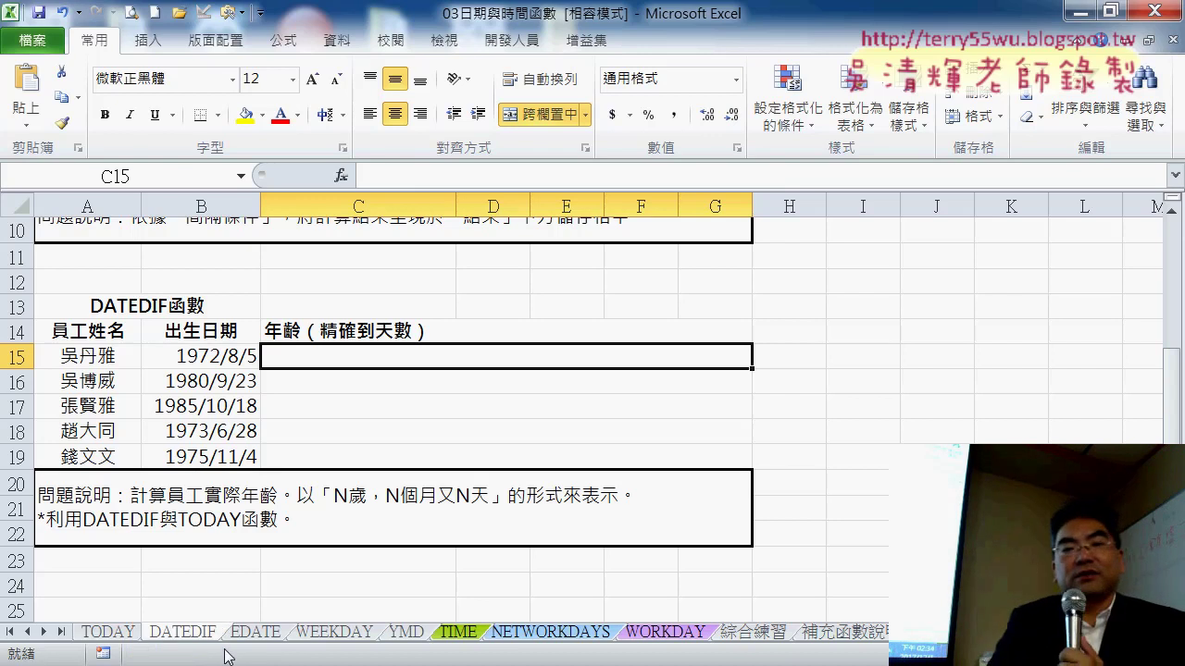
pyautogui.moveTo(1168, 436)
pyautogui.mouseDown()
pyautogui.moveTo(1183, 315)
pyautogui.moveTo(1168, 412)
pyautogui.mouseUp()
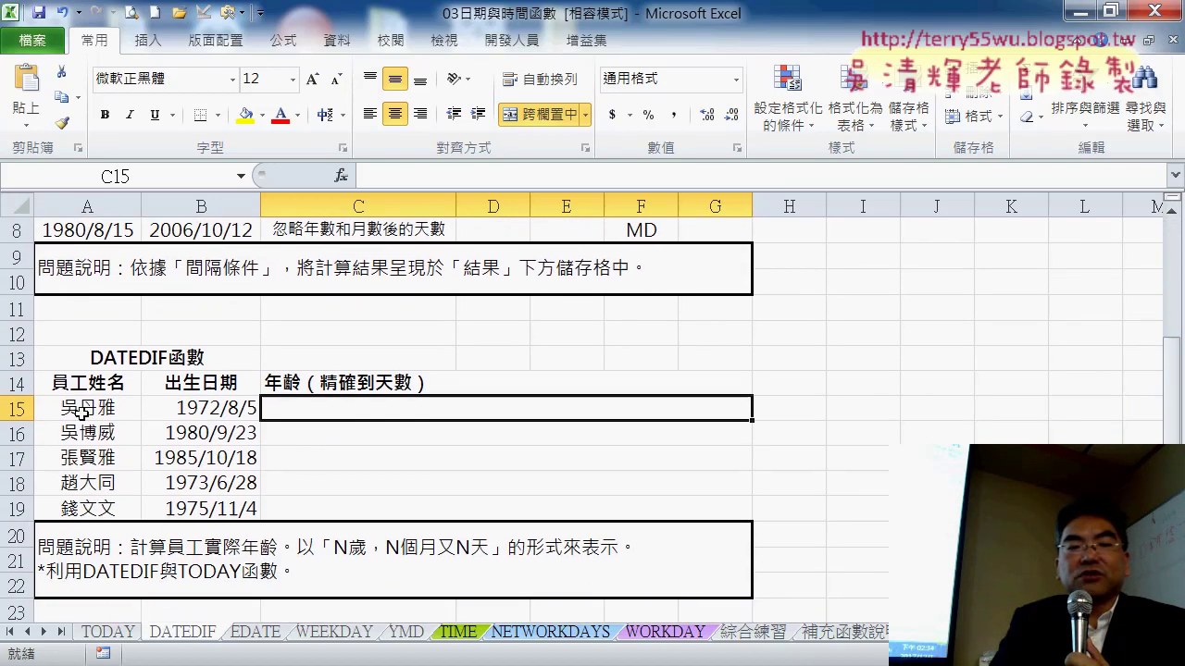
pyautogui.click(83, 408)
pyautogui.click(222, 407)
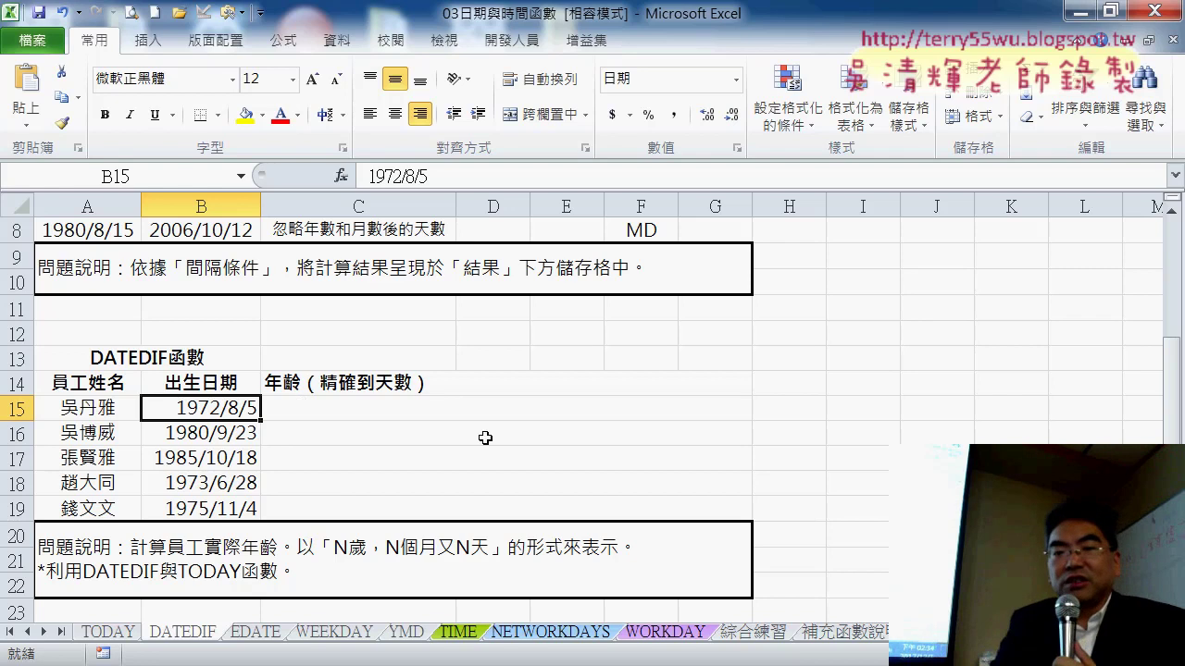
pyautogui.moveTo(1178, 433); pyautogui.dragTo(1176, 263)
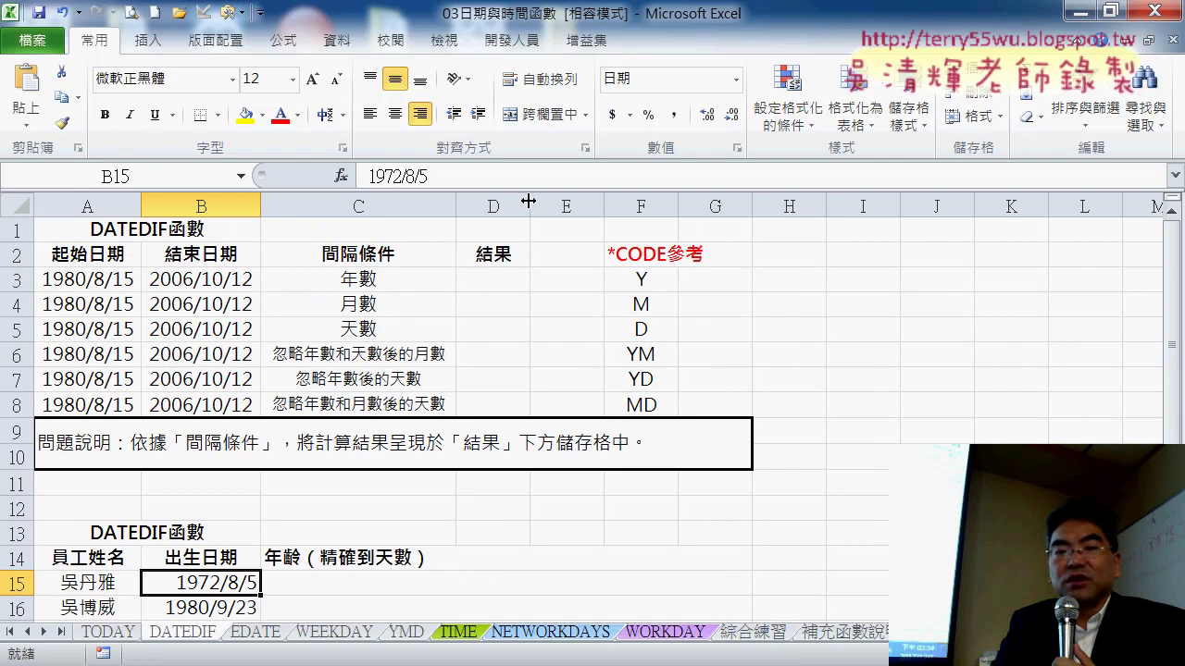
# Type =DATEDIF(A3,B3,"Y") into D3, picking A3 and B3 as the date arguments.
pyautogui.click(497, 281)
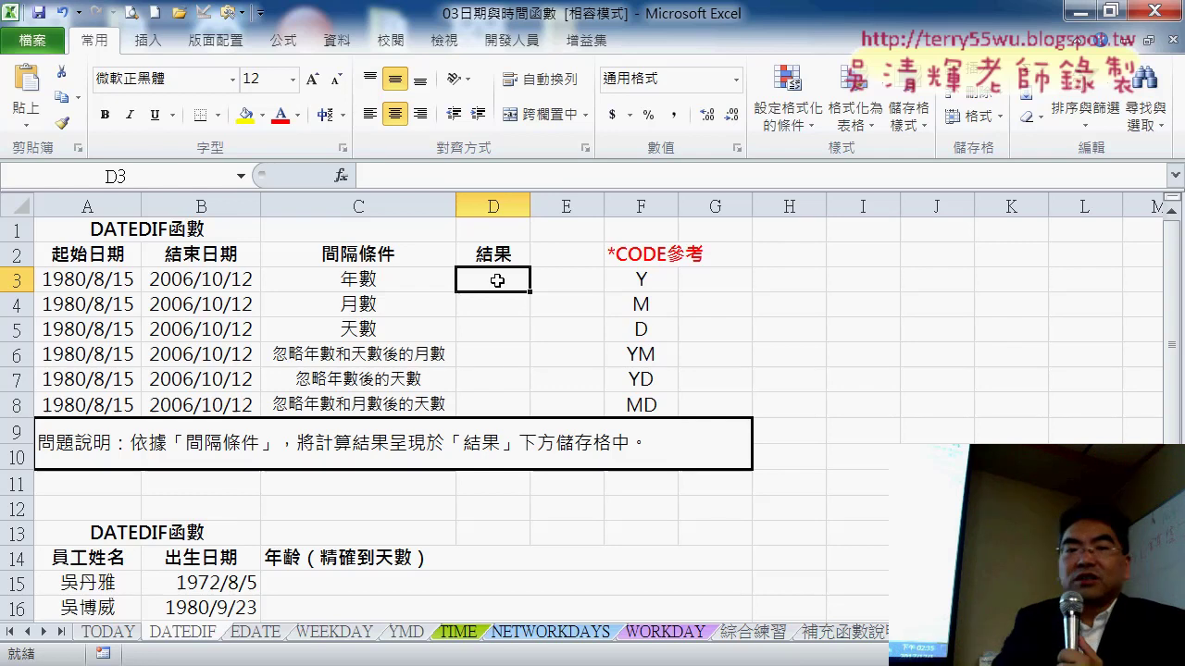
pyautogui.click(427, 172)
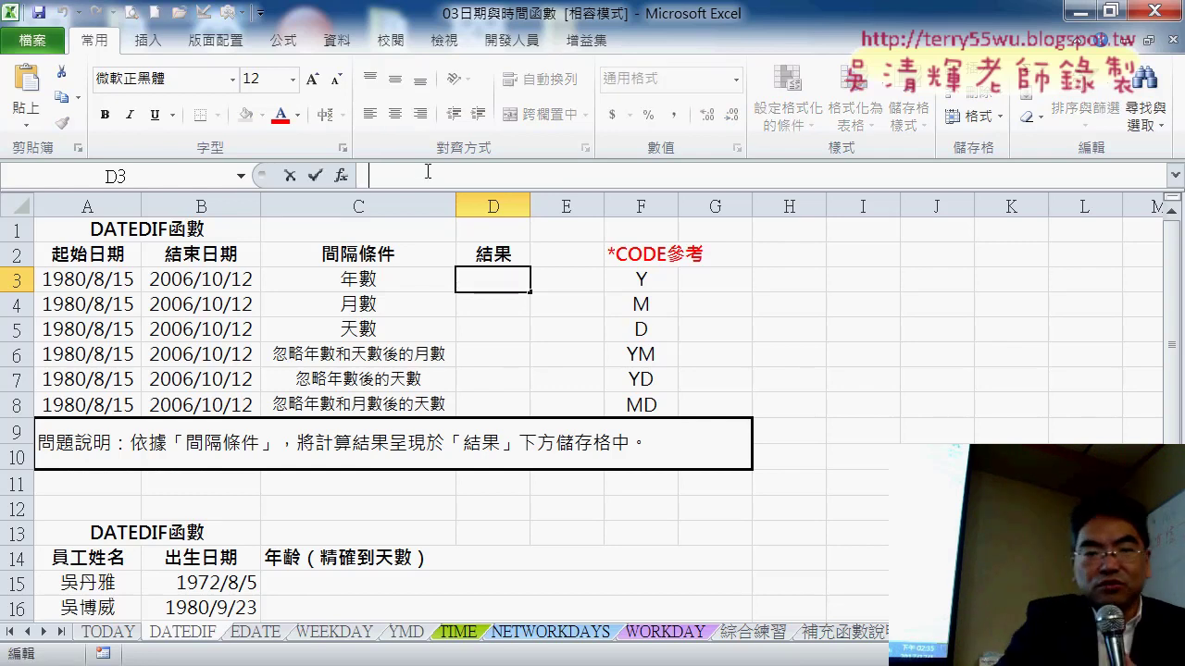
pyautogui.write('=dat')
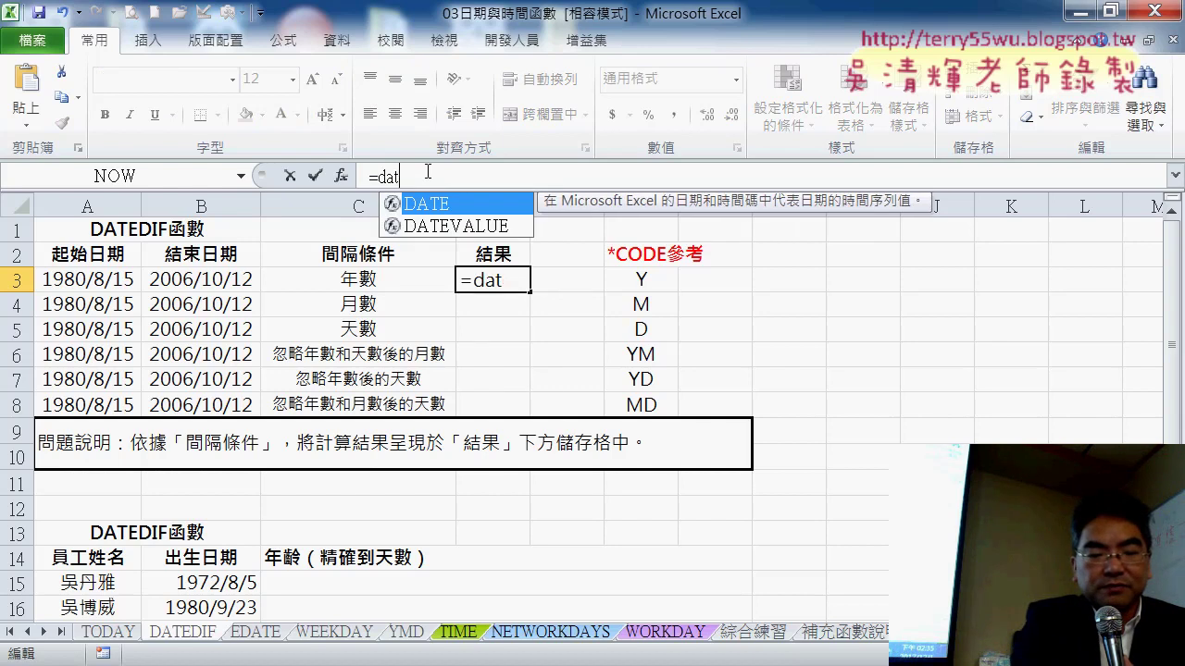
pyautogui.write('edif')
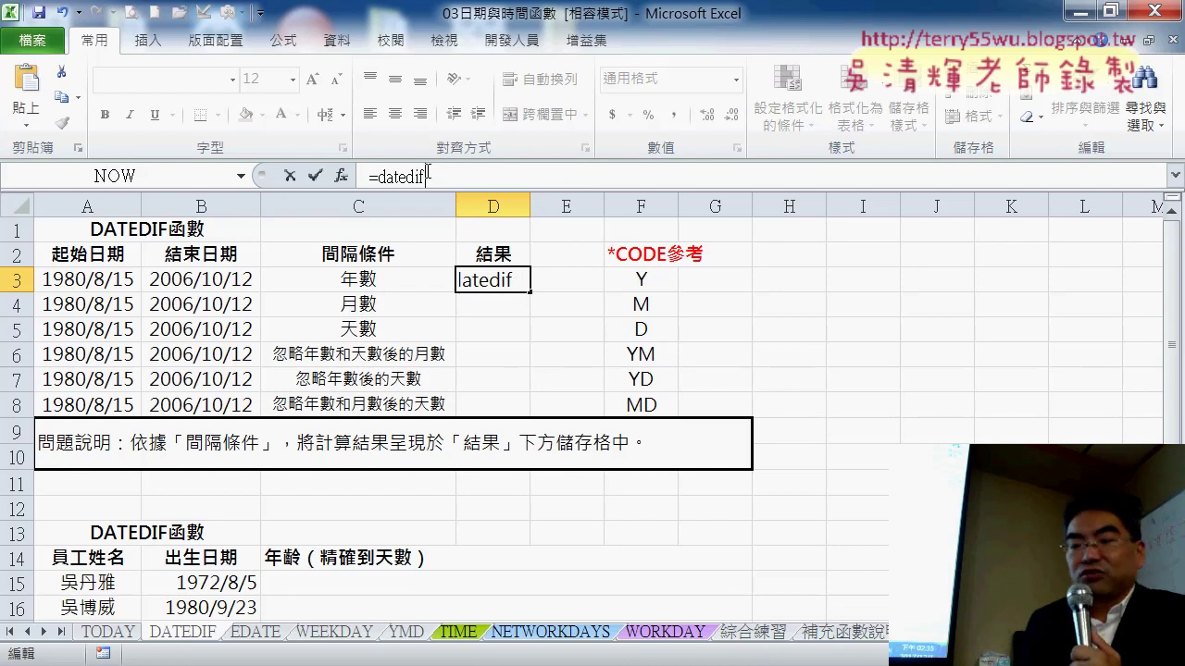
pyautogui.write('(')
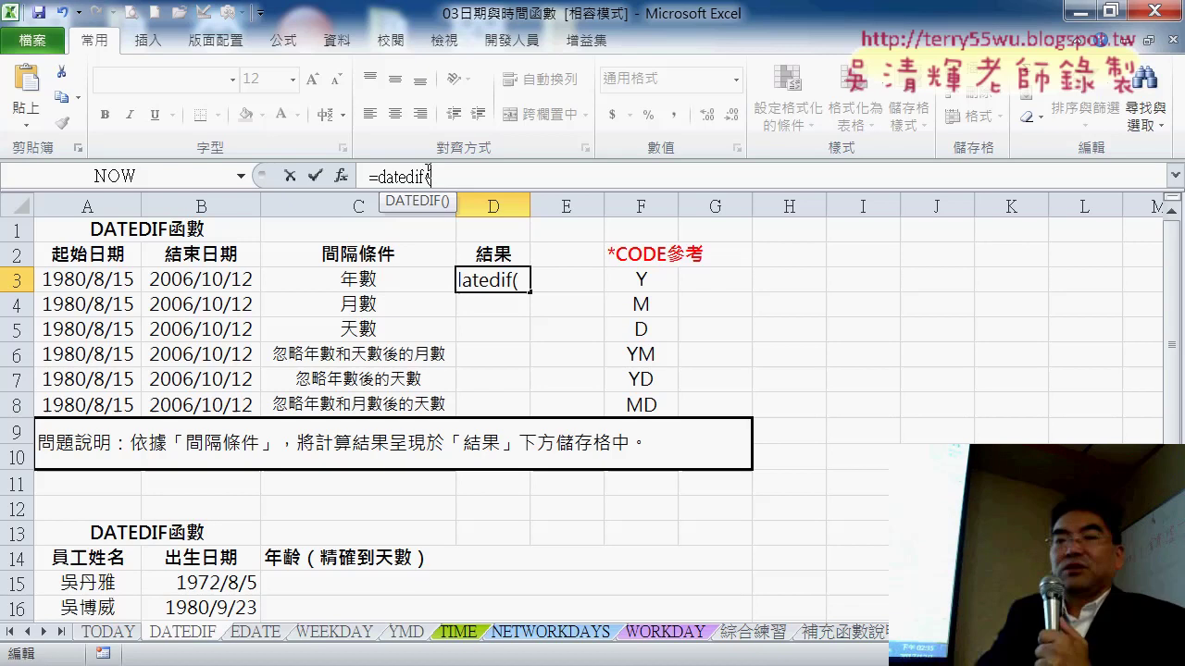
pyautogui.click(80, 275)
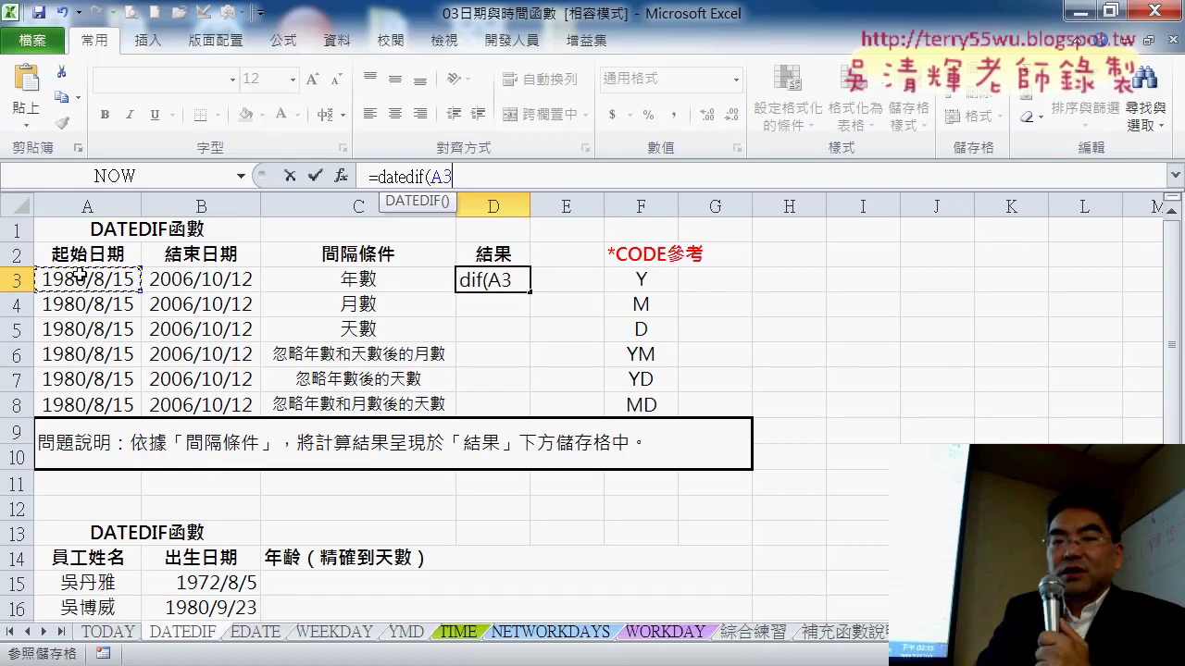
pyautogui.write(',')
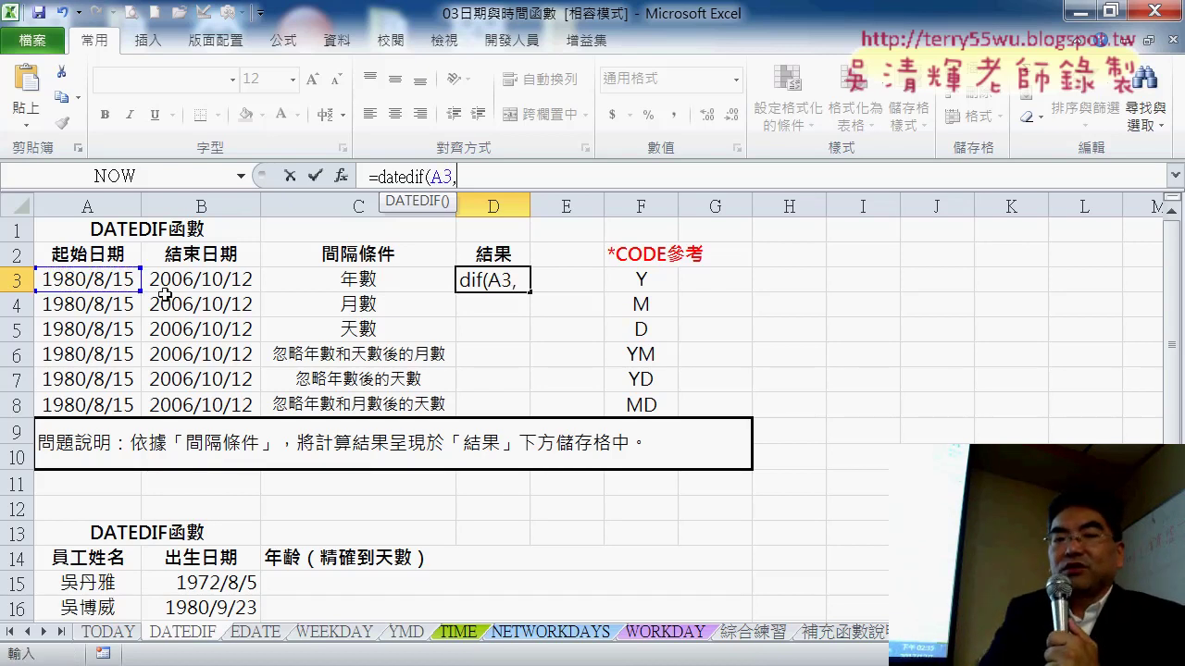
pyautogui.click(212, 278)
pyautogui.write(',')
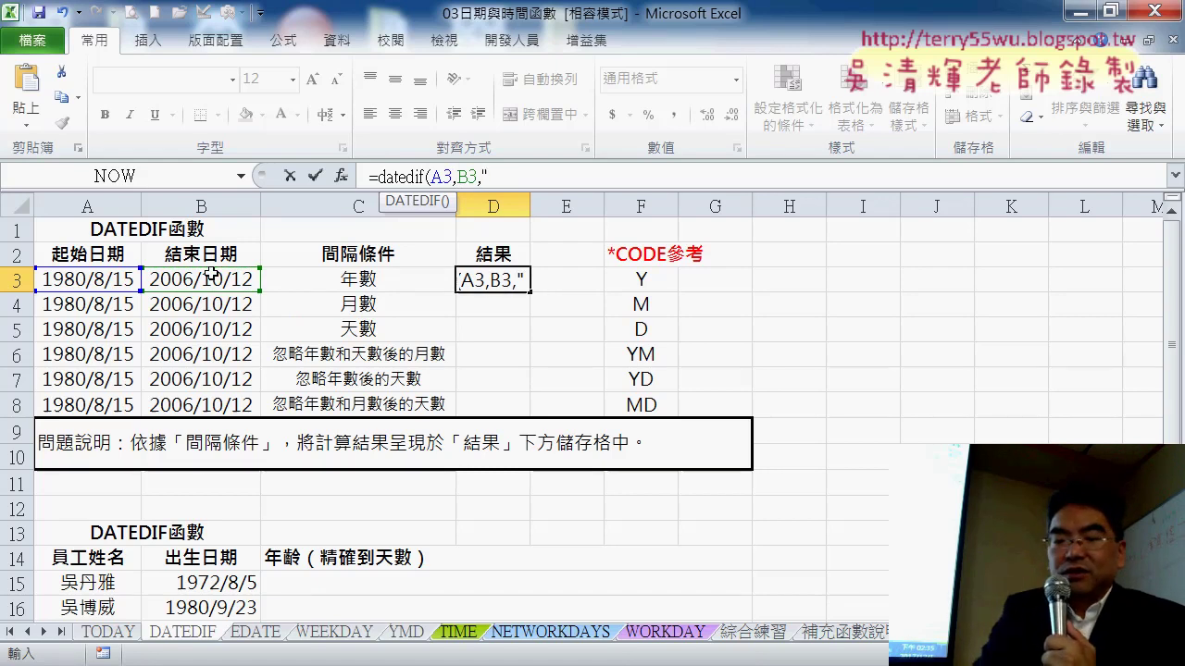
pyautogui.write('Y"')
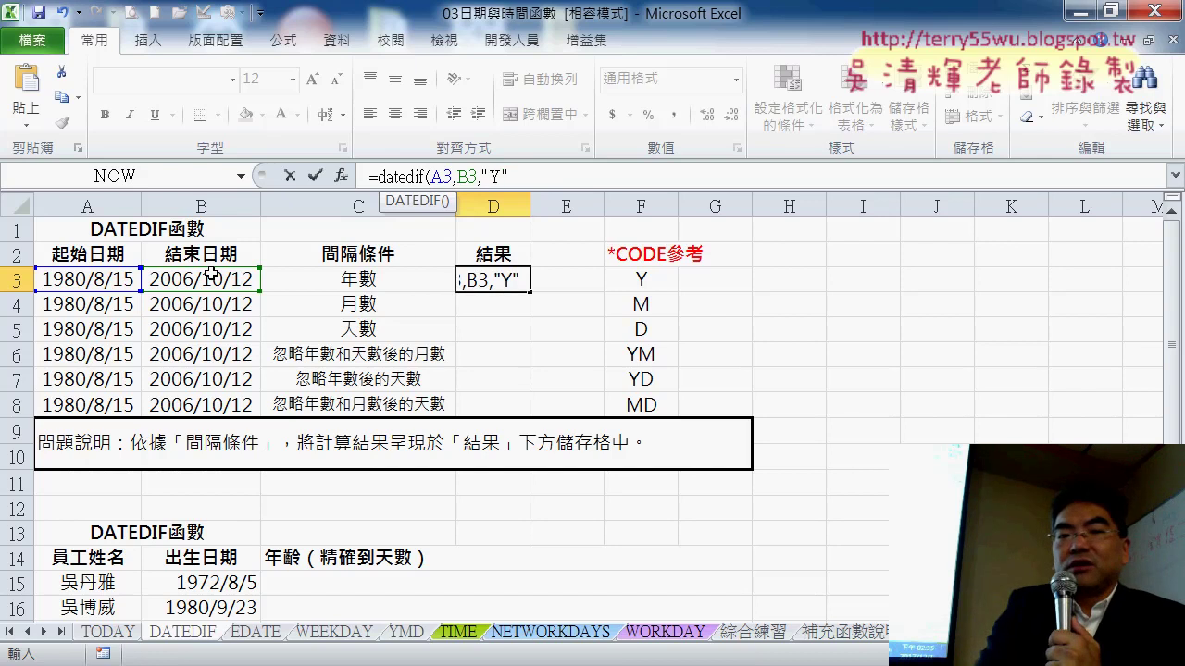
pyautogui.write(')')
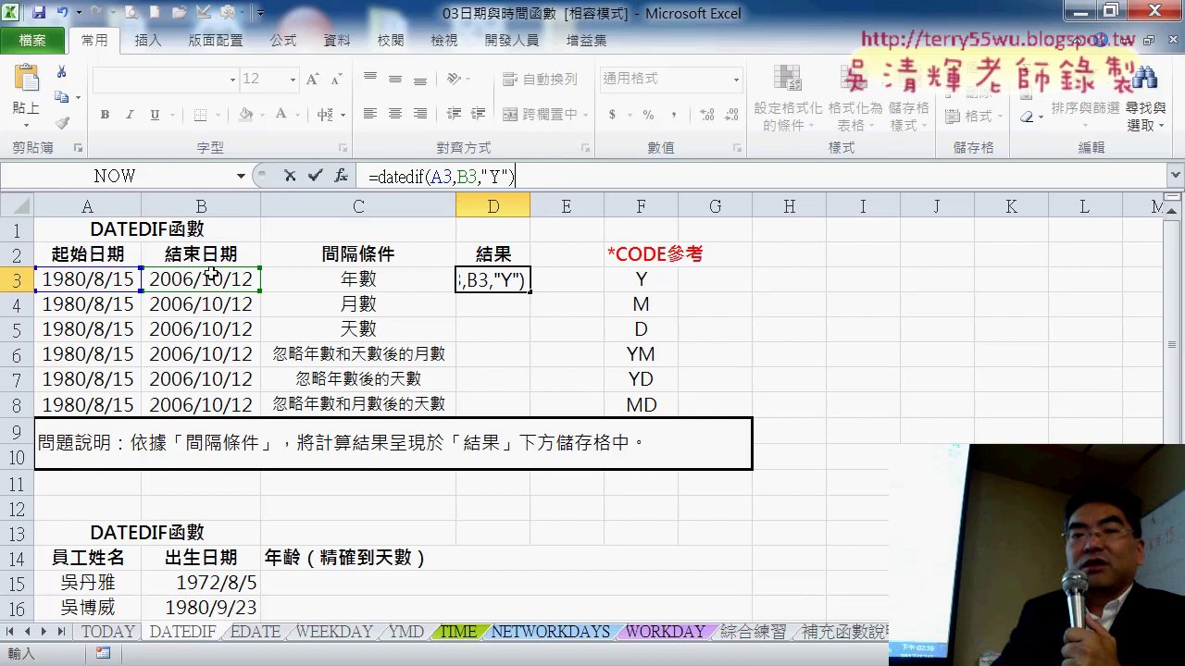
# Commit D3's DATEDIF formula (26) and review the dates in A3 and B3.
pyautogui.click(316, 175)
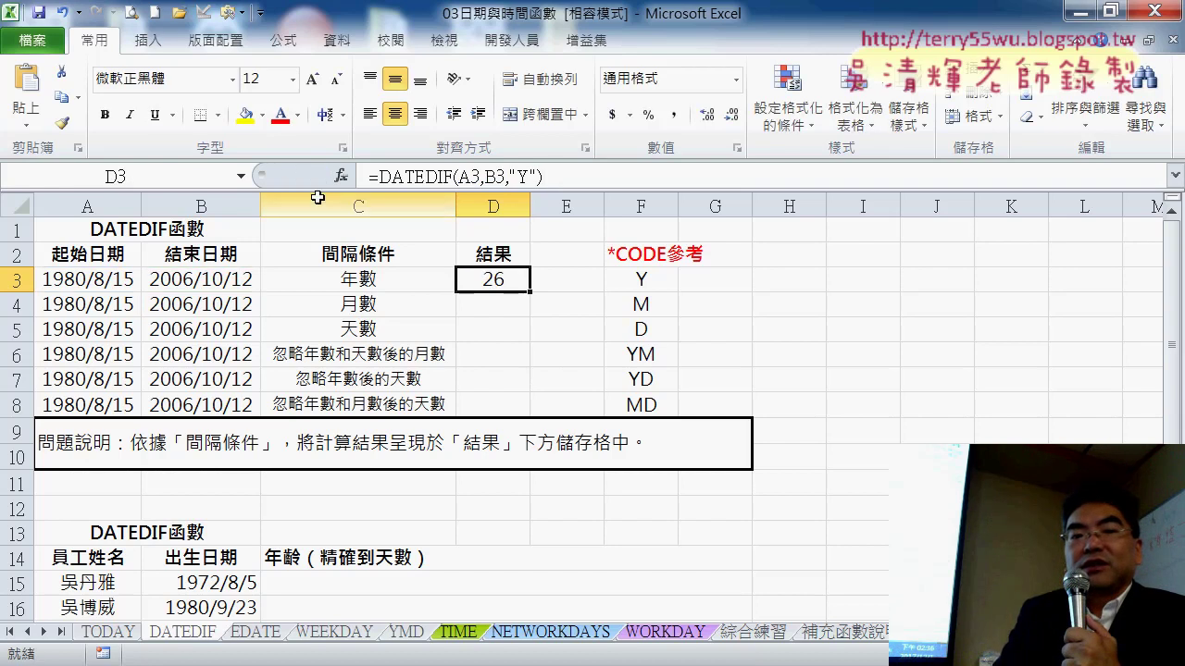
pyautogui.click(76, 284)
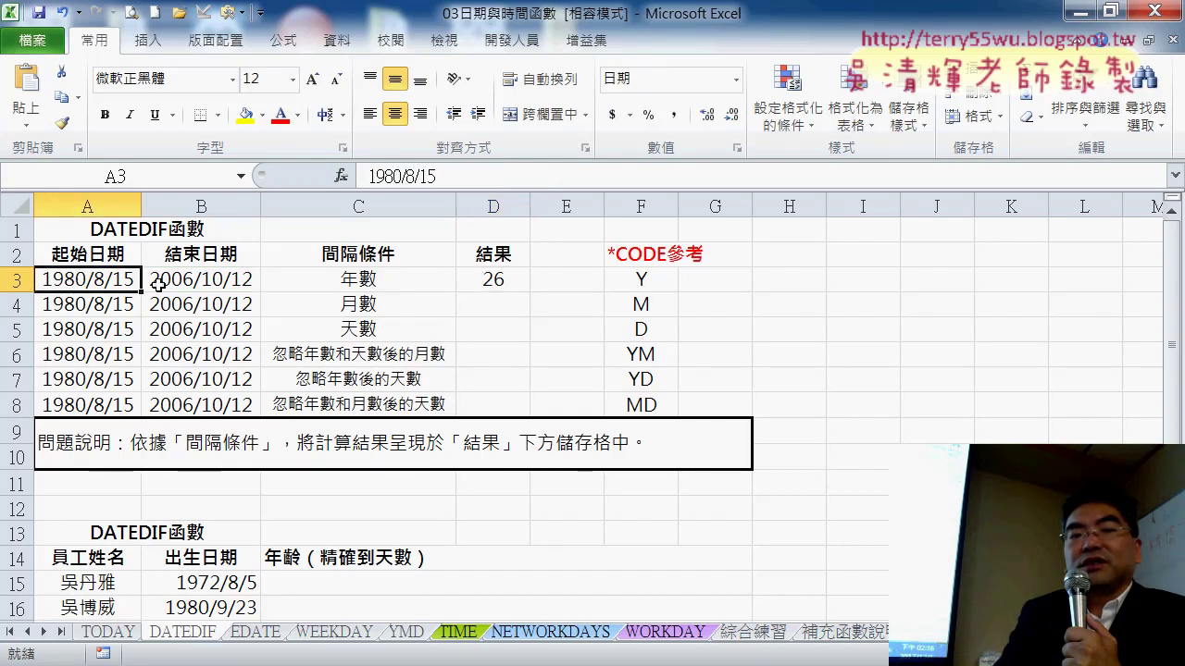
pyautogui.click(221, 285)
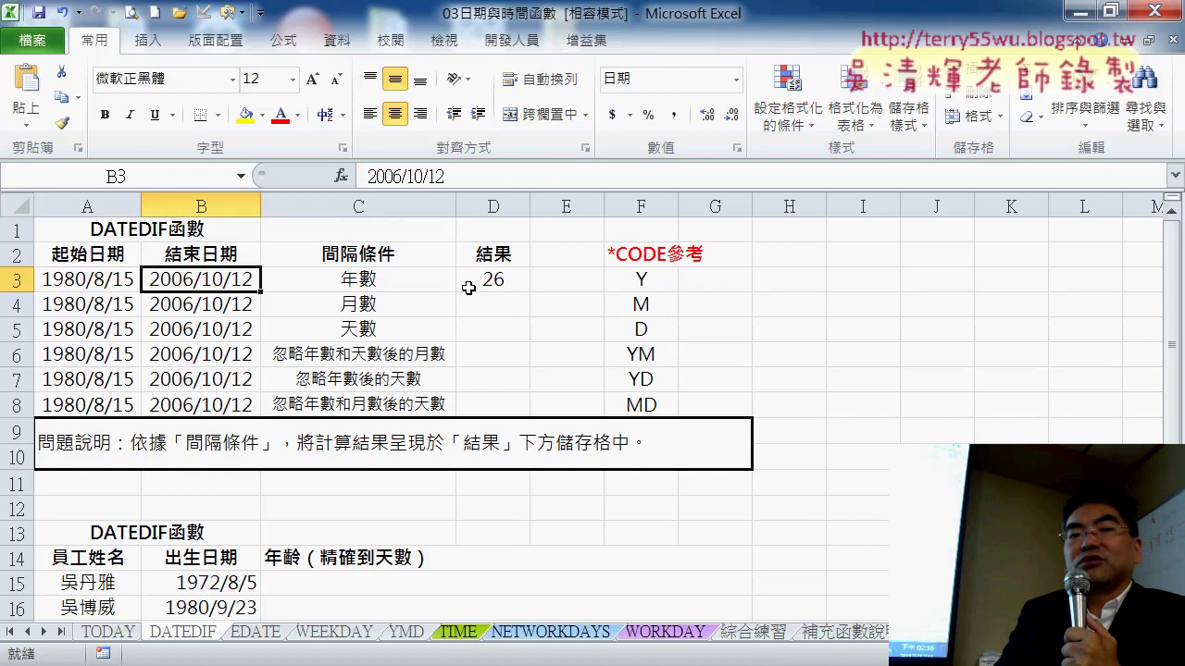
pyautogui.click(503, 279)
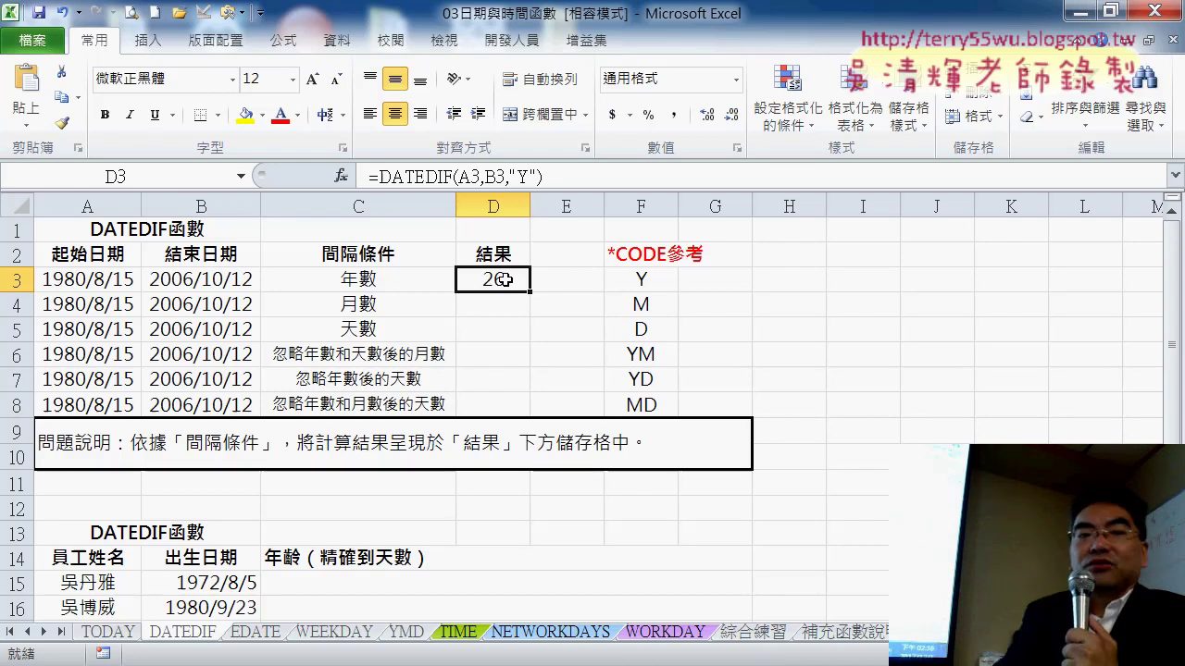
pyautogui.click(85, 280)
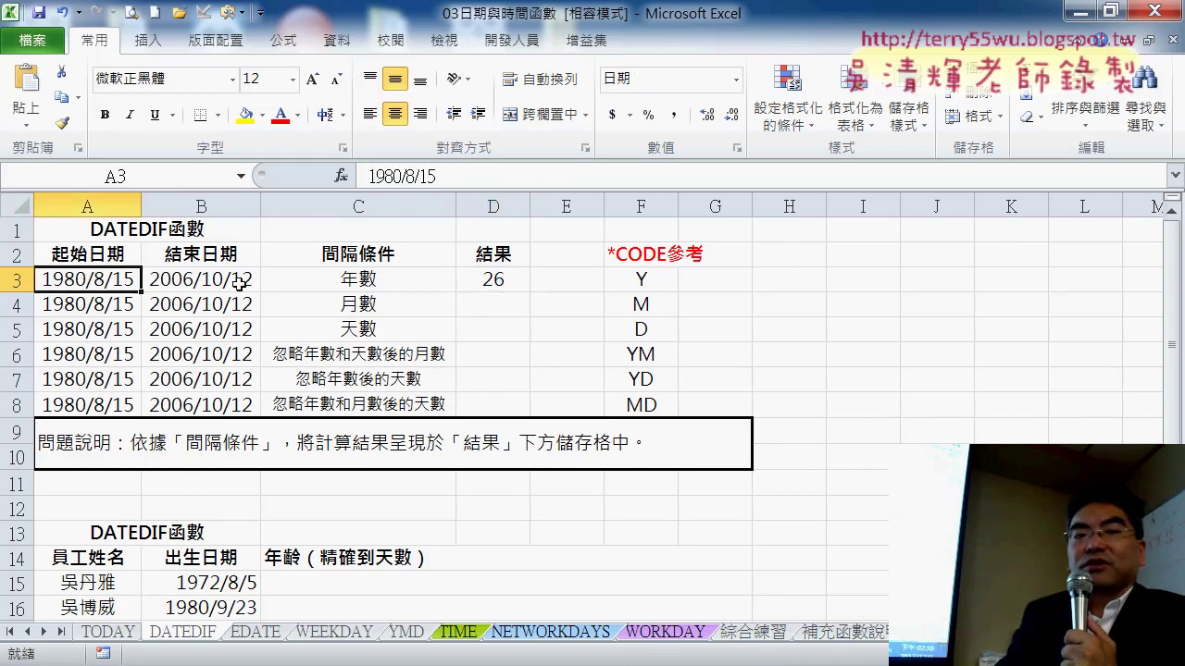
pyautogui.click(239, 285)
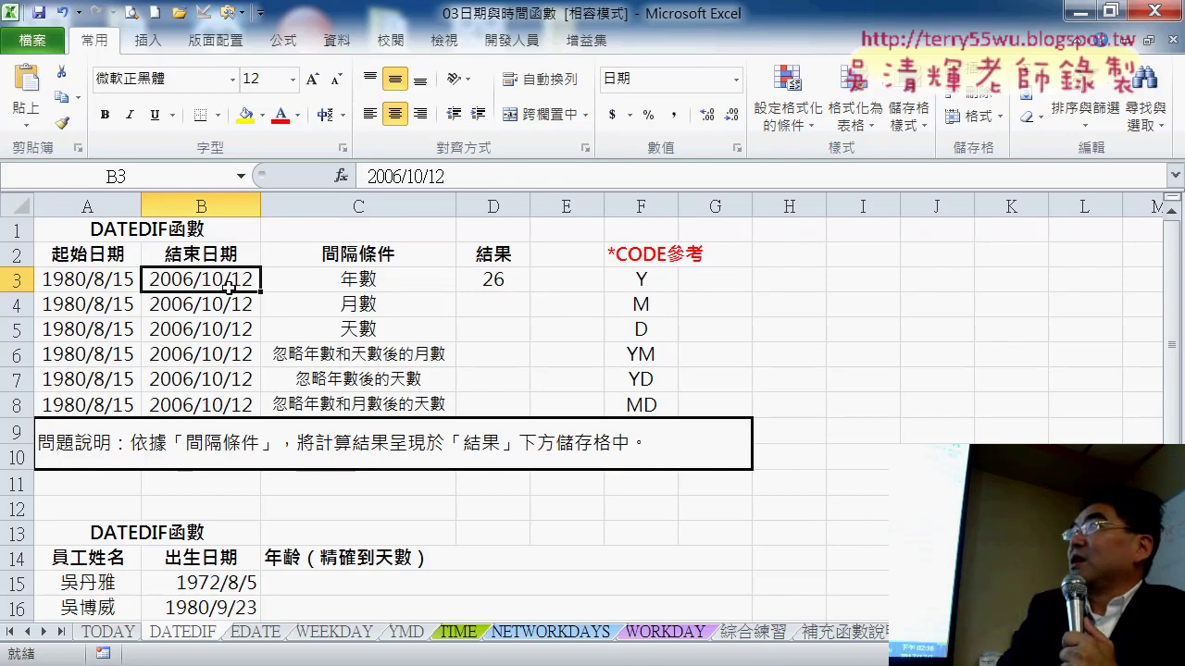
# Change B3's end date from 2006/10/12 to 2006/8/12.
pyautogui.doubleClick(204, 280)
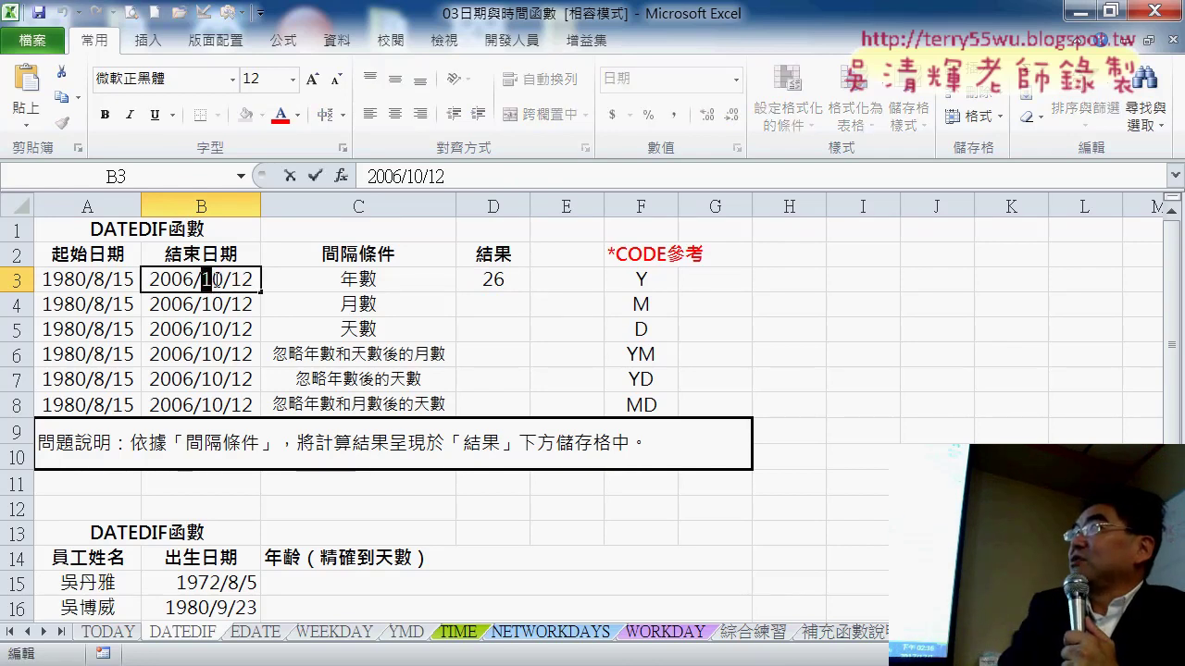
pyautogui.moveTo(204, 278); pyautogui.dragTo(223, 278)
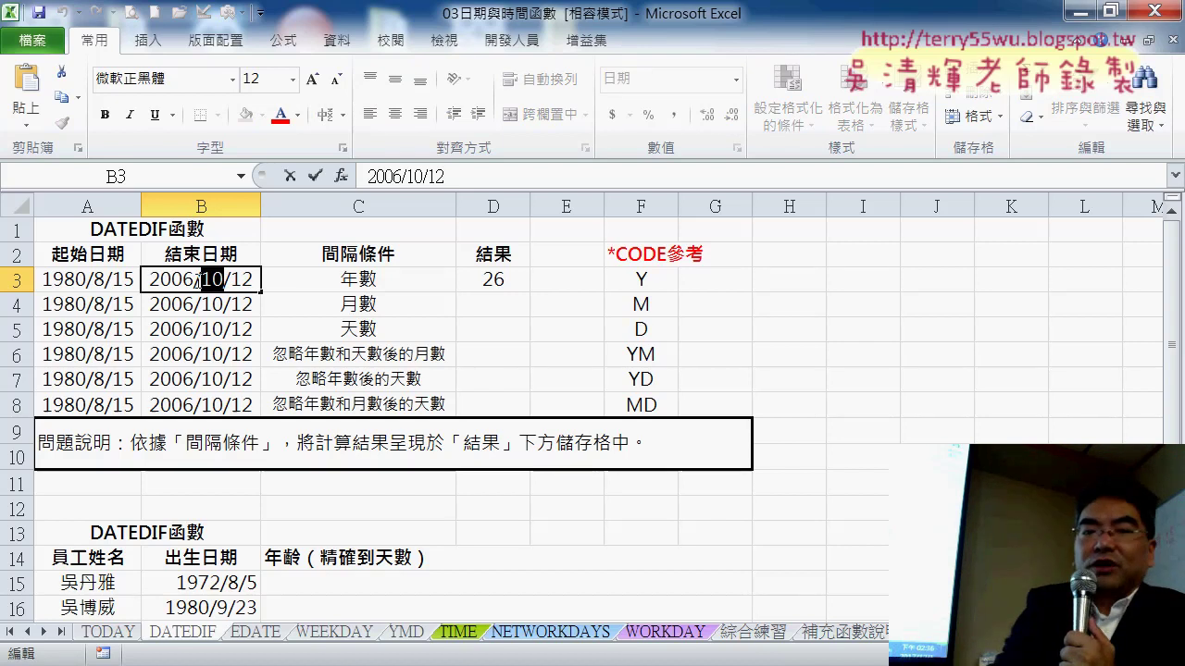
pyautogui.write('8')
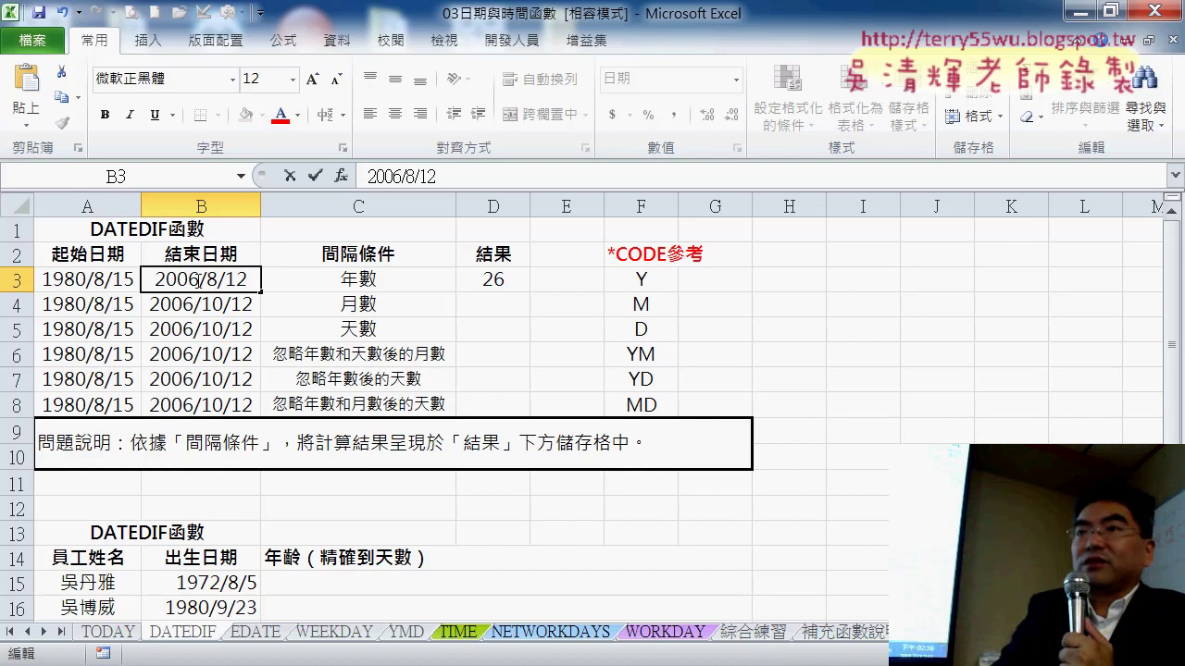
pyautogui.press('Return')
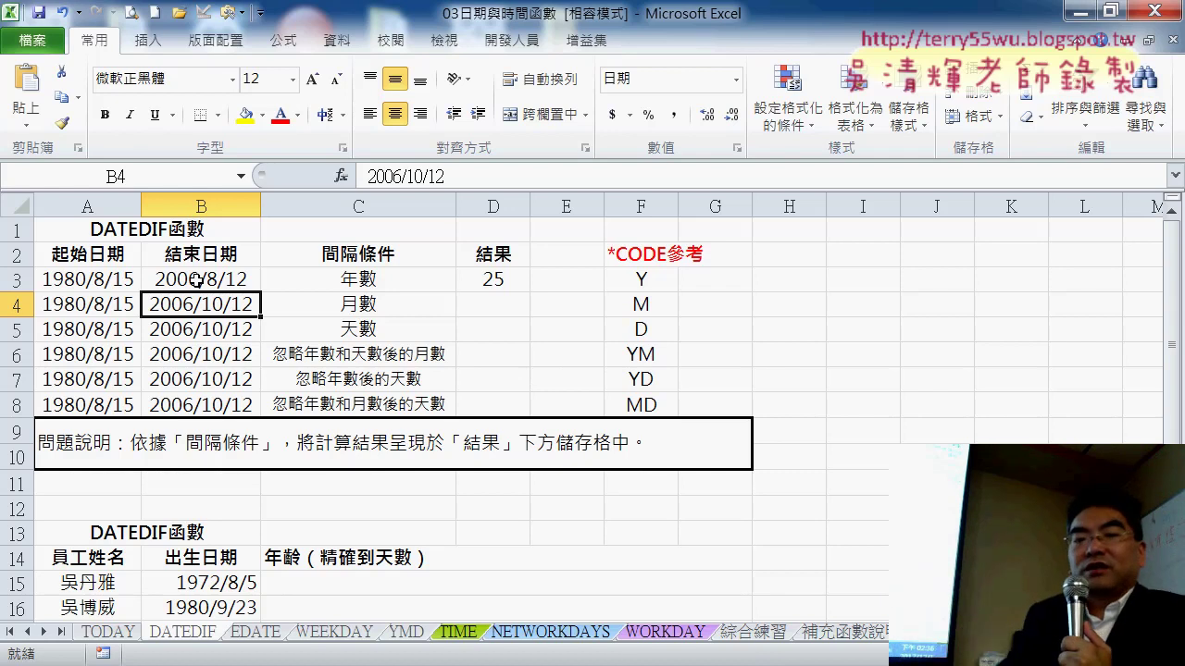
# Copy D3's formula down to D8 and switch D4's interval code to "M".
pyautogui.click(516, 280)
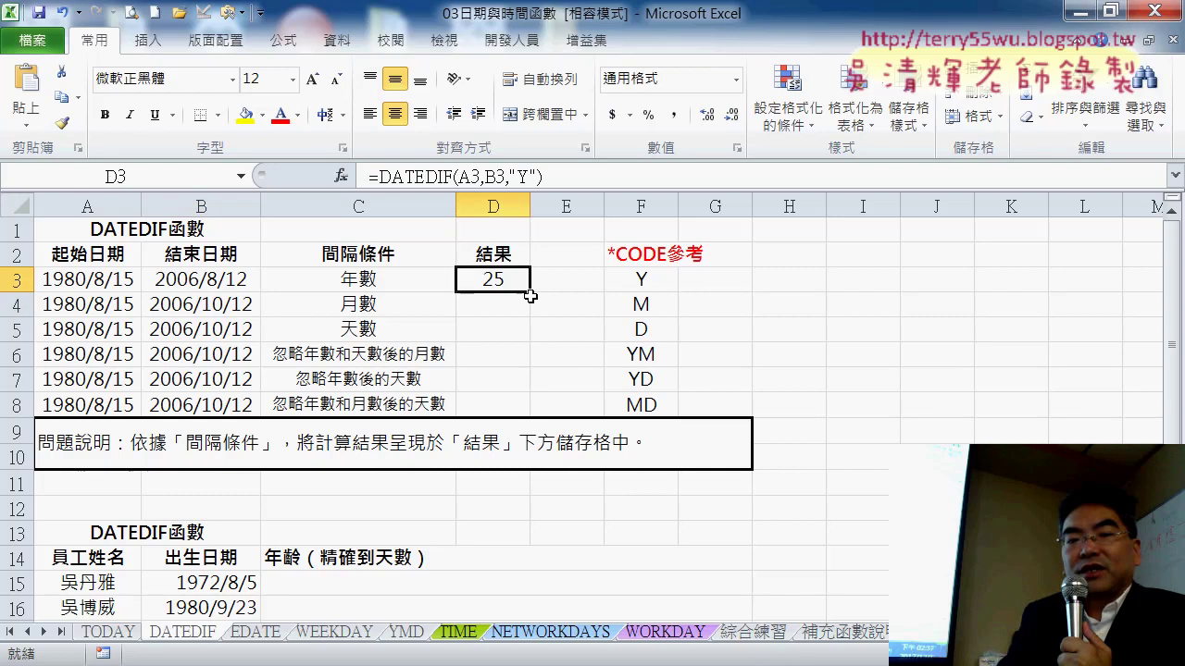
pyautogui.moveTo(534, 292); pyautogui.dragTo(528, 412)
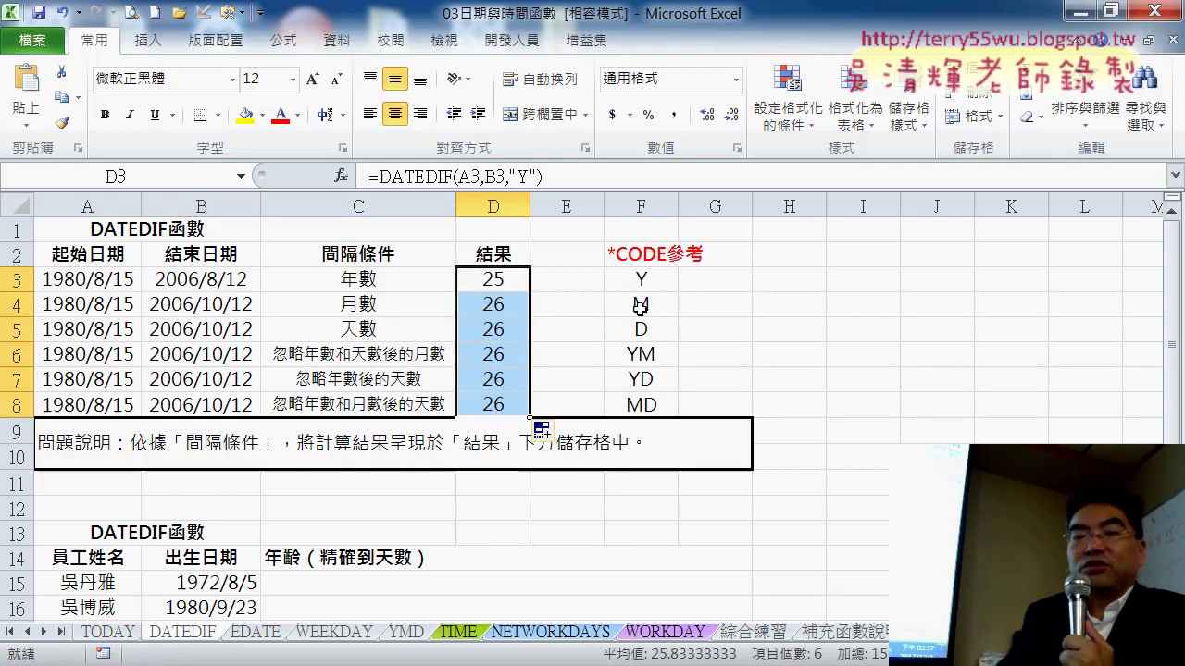
pyautogui.click(504, 310)
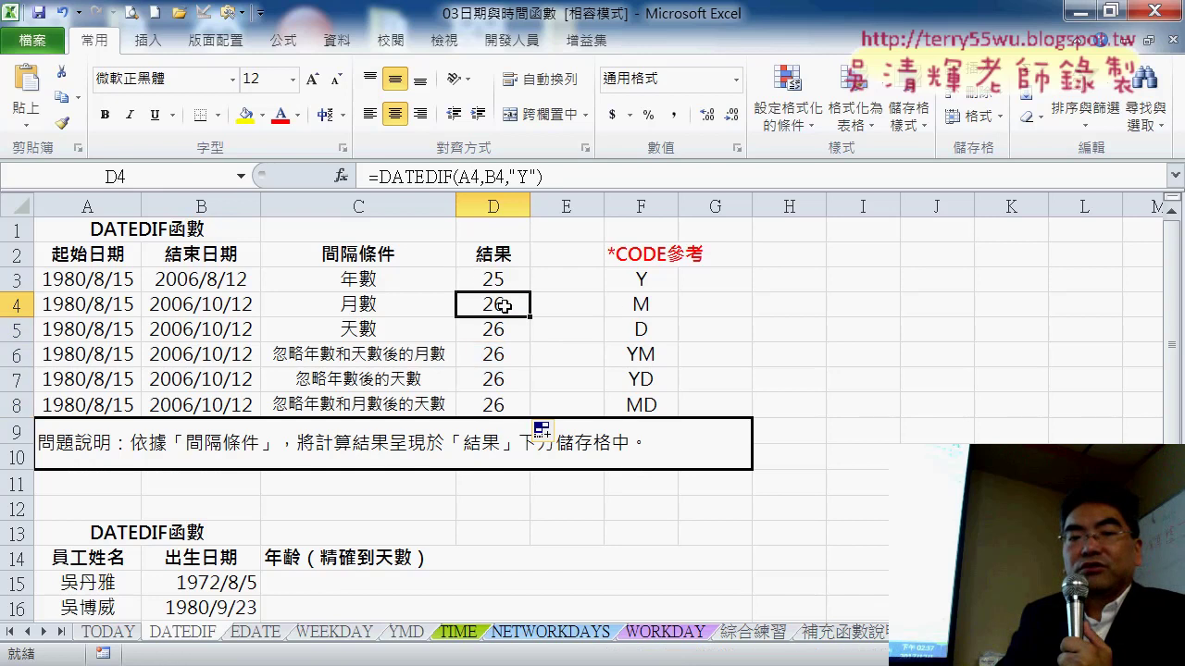
pyautogui.doubleClick(522, 176)
pyautogui.write('M')
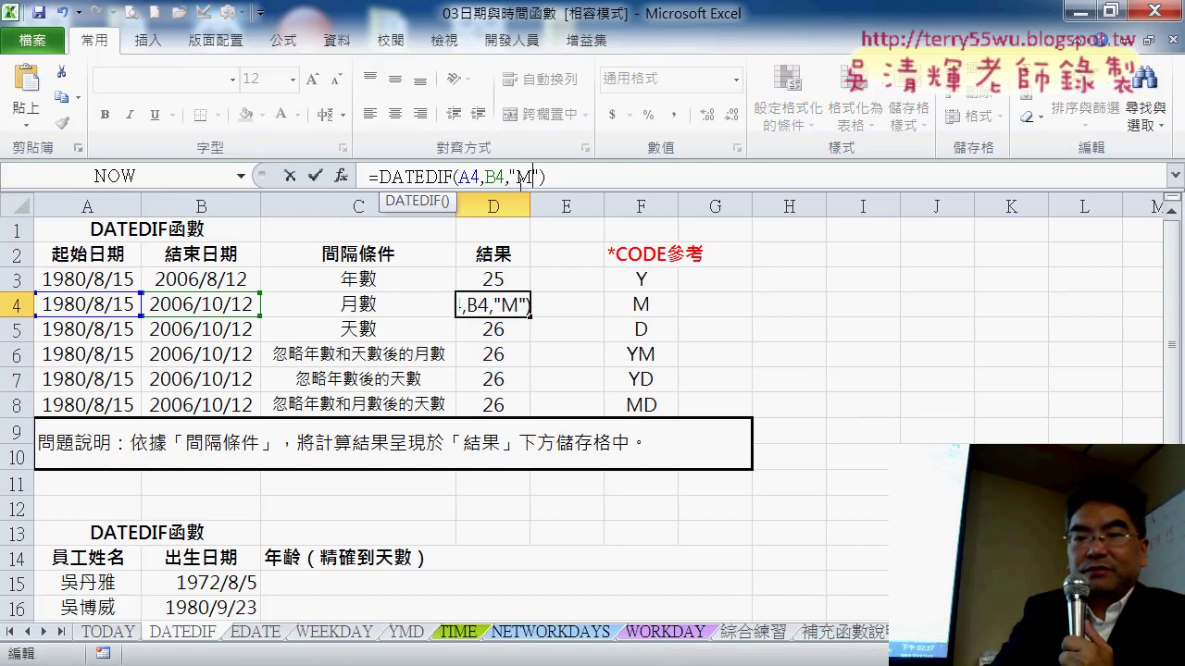
pyautogui.press('Return')
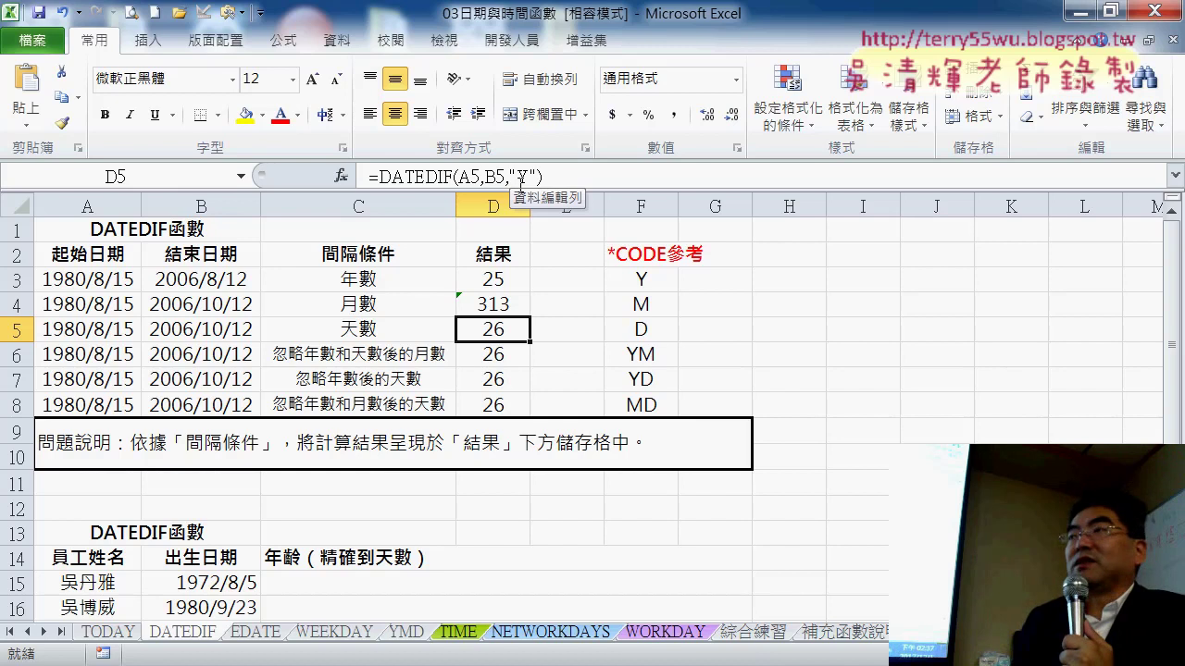
# Check D4's 313-month result against the dates in A4 and B4.
pyautogui.click(487, 305)
pyautogui.click(207, 303)
pyautogui.click(121, 304)
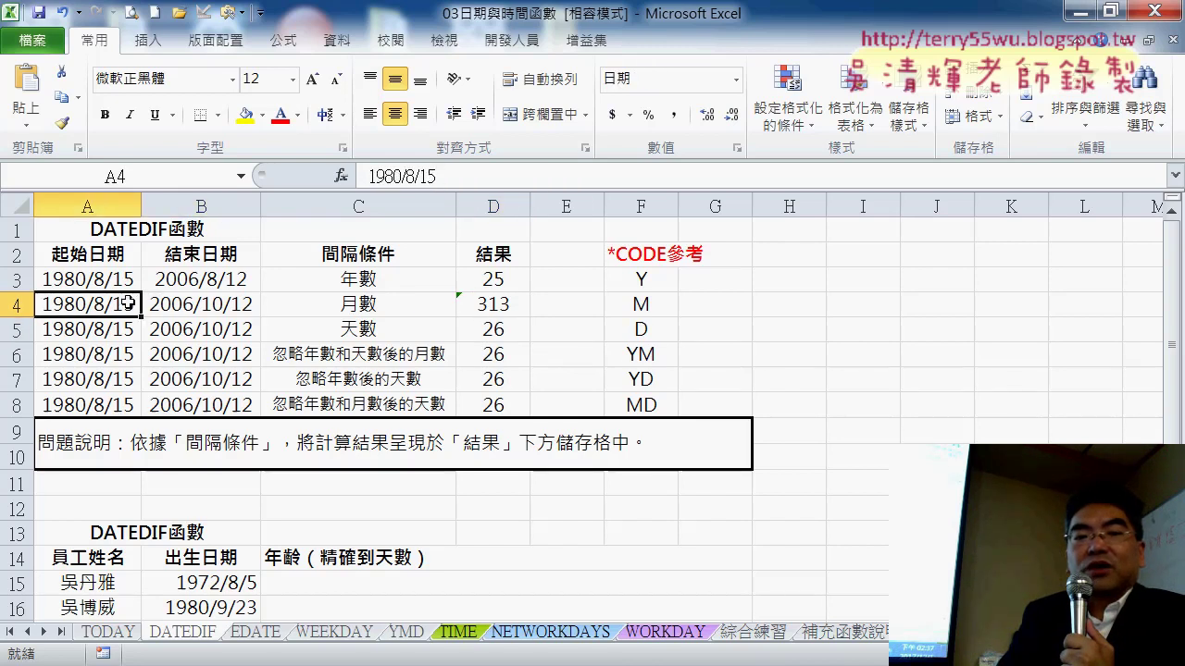
pyautogui.click(239, 308)
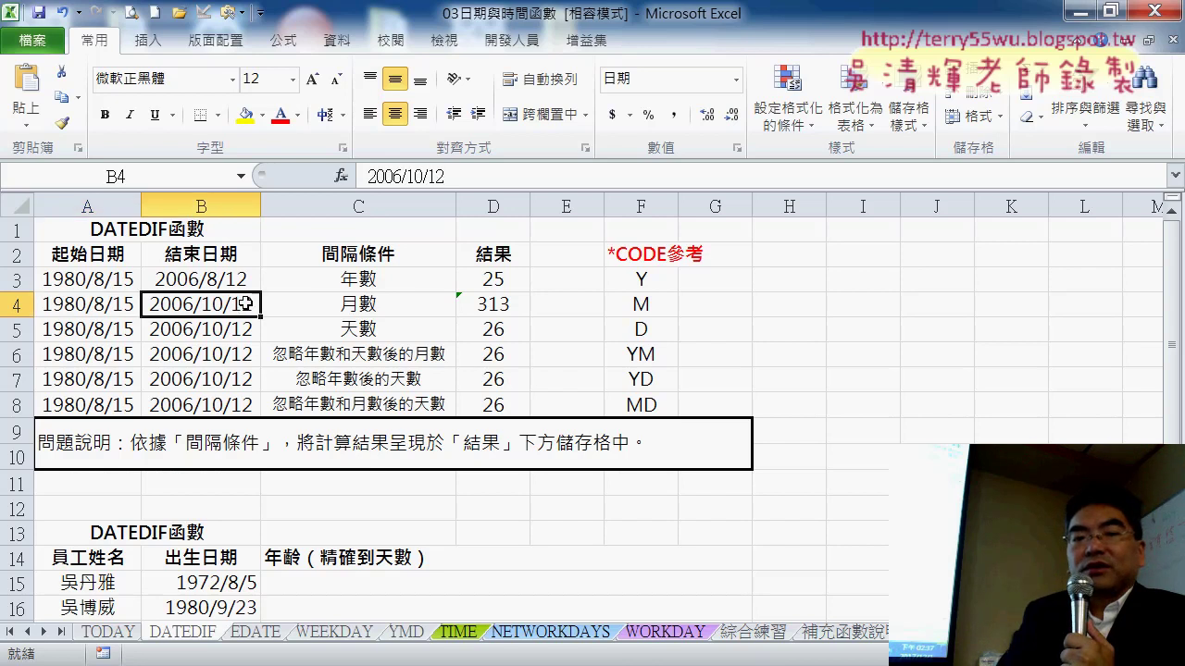
# Change B4's end date to 2006/10/15, raising D4's month count to 314.
pyautogui.doubleClick(245, 304)
pyautogui.moveTo(243, 303); pyautogui.dragTo(257, 302)
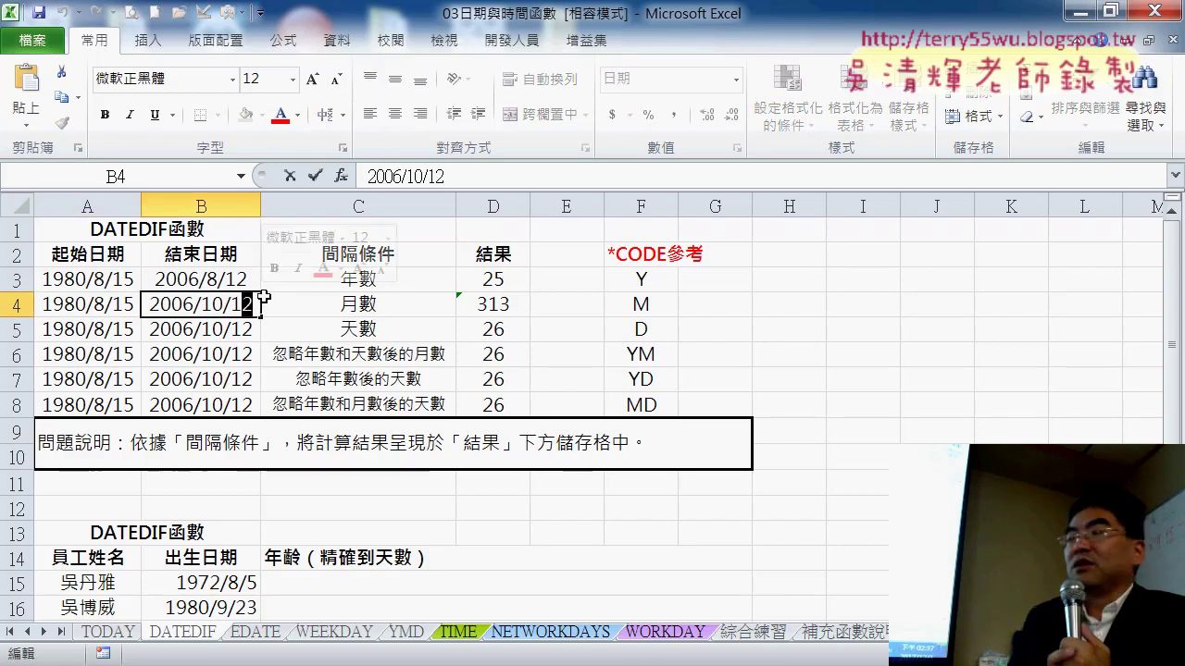
pyautogui.write('5')
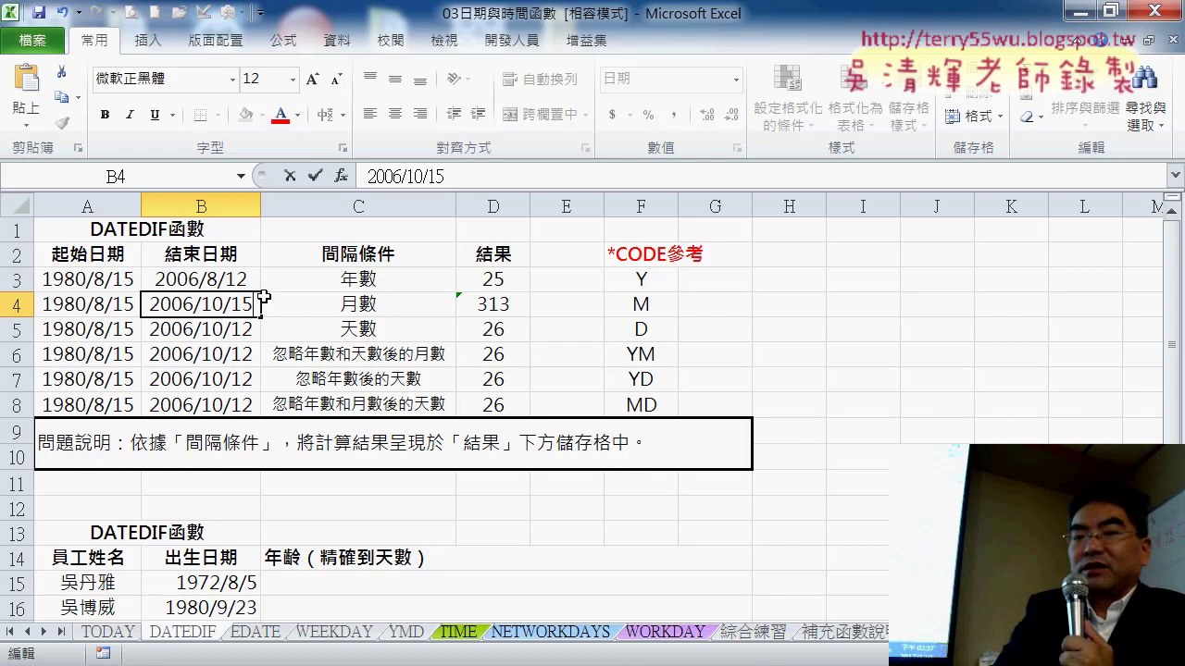
pyautogui.press('Return')
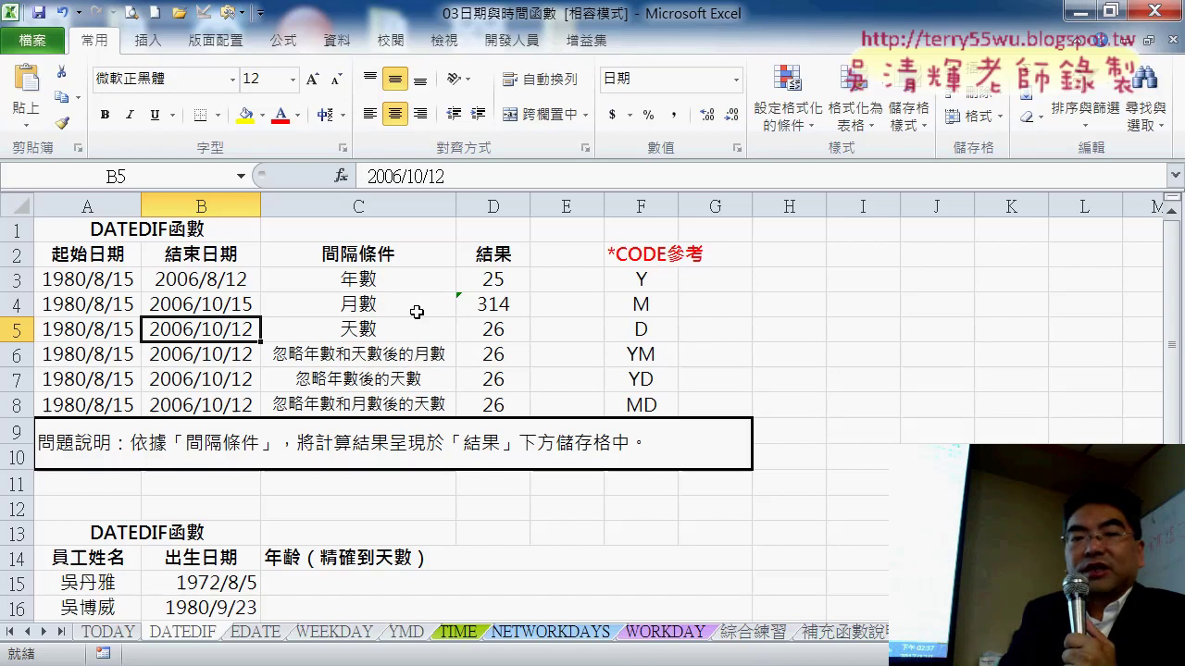
# Switch D5's DATEDIF interval code from Y to D so it returns 9554 days.
pyautogui.click(513, 335)
pyautogui.click(527, 175)
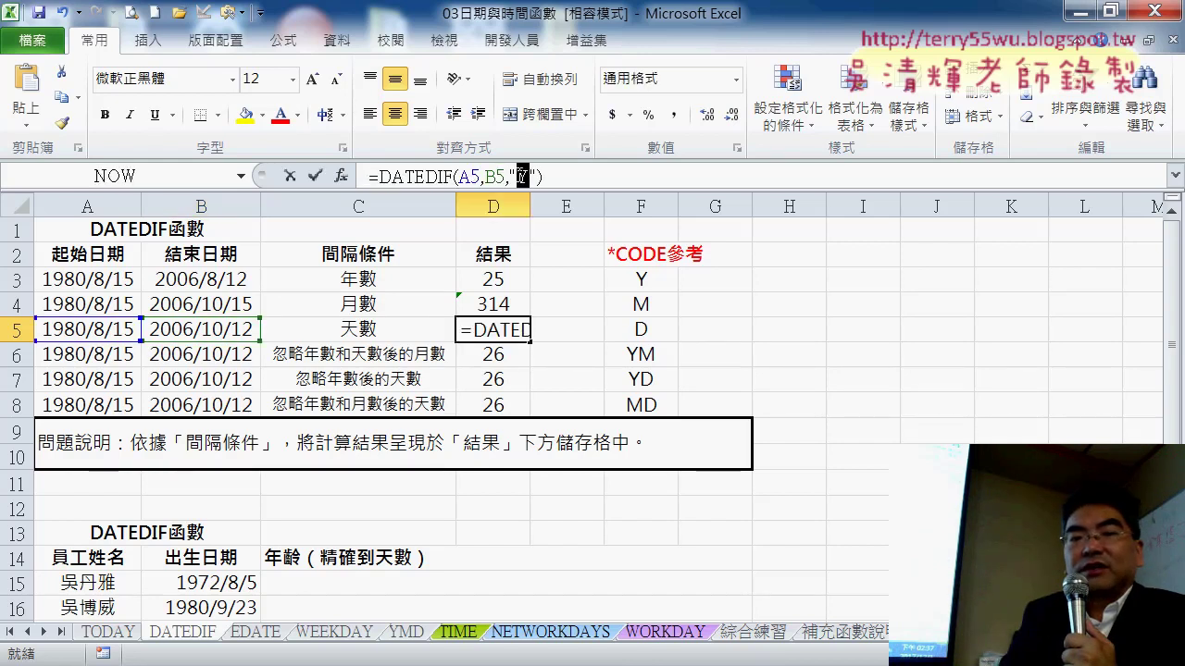
pyautogui.write('D')
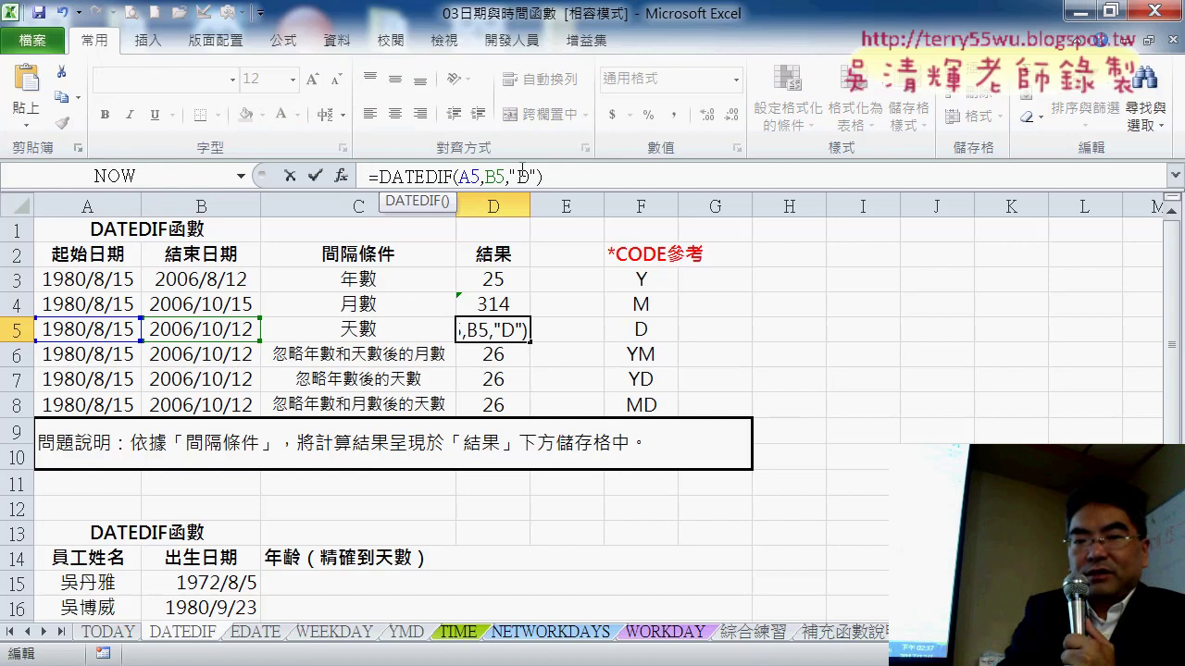
pyautogui.press('Return')
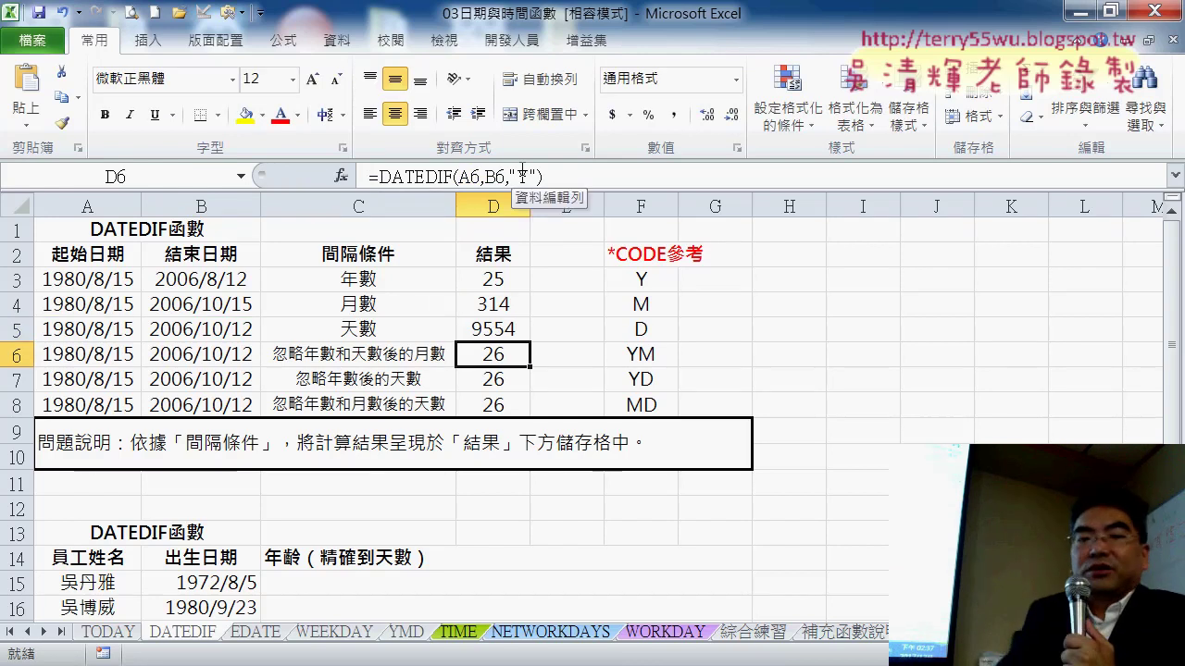
pyautogui.click(499, 334)
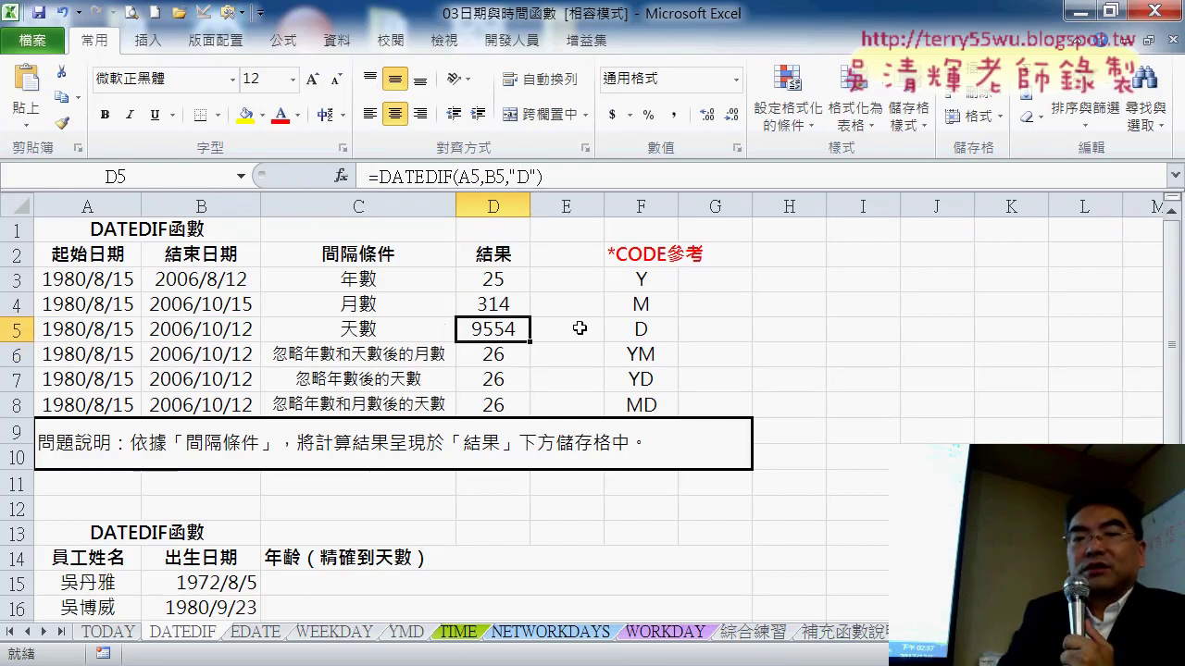
pyautogui.click(579, 327)
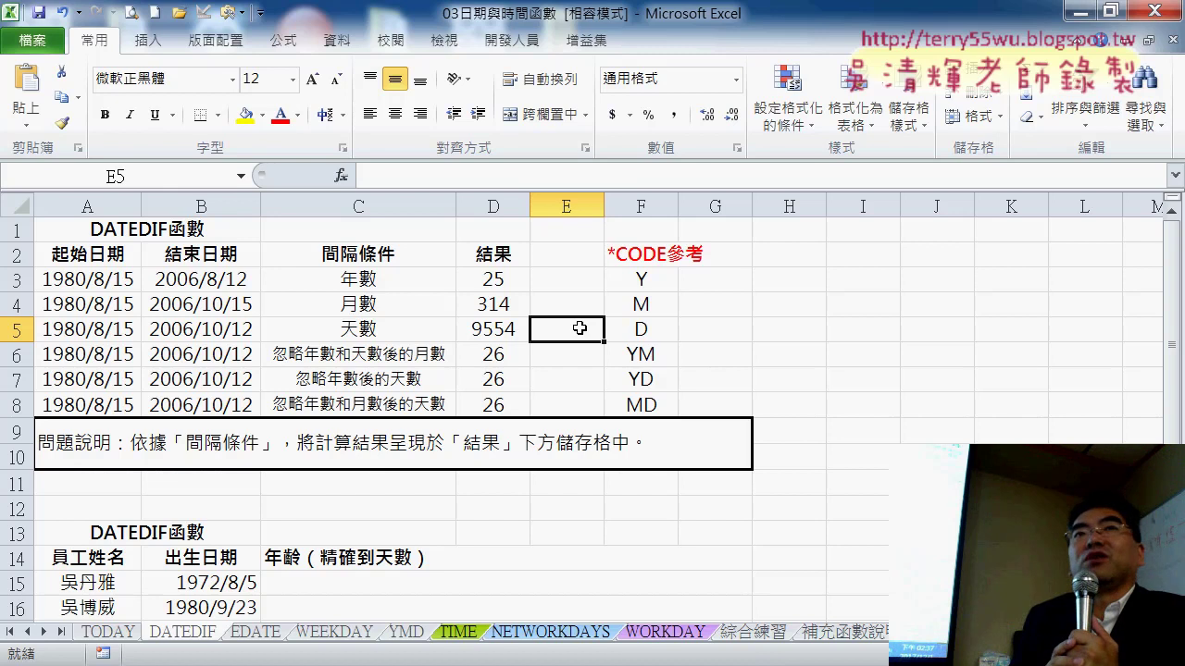
# Enter the formula =B5-A5 in E5, confirming the 9554-day result.
pyautogui.click(450, 171)
pyautogui.write('=')
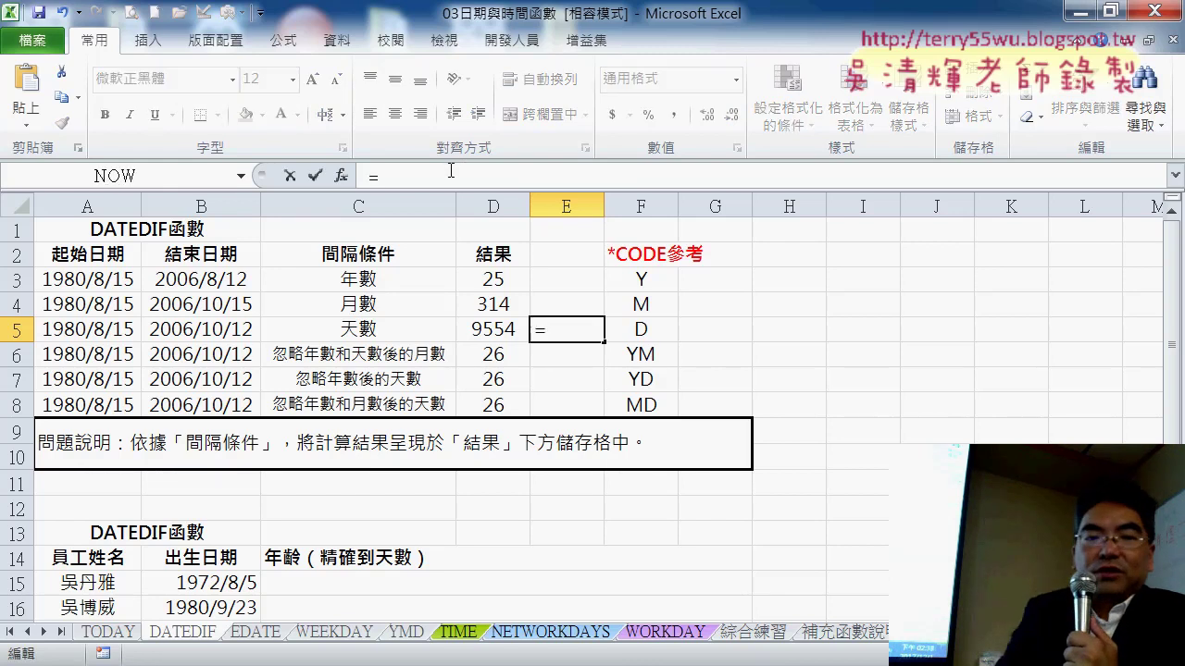
pyautogui.click(227, 335)
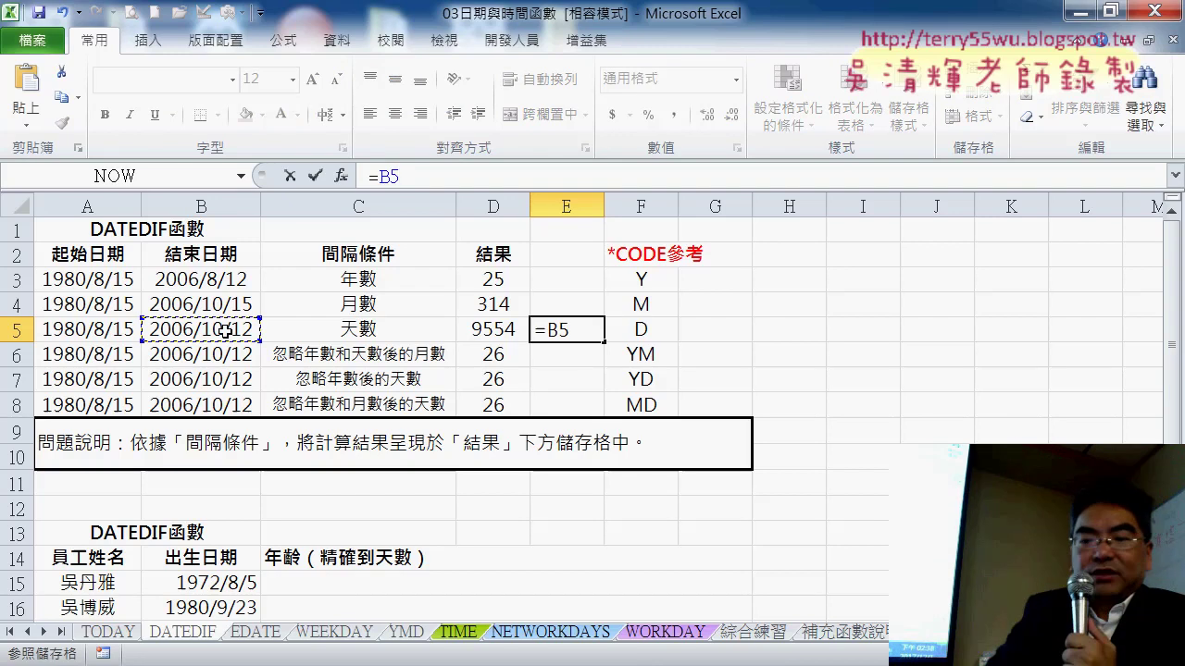
pyautogui.write('-')
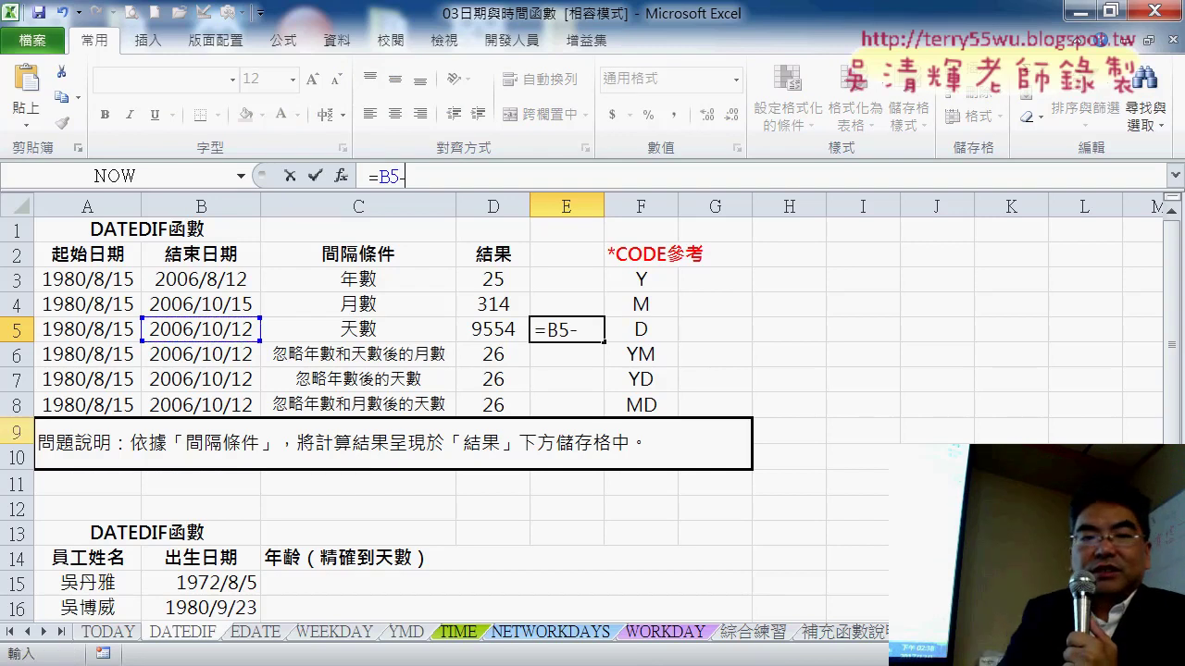
pyautogui.click(89, 330)
pyautogui.click(315, 174)
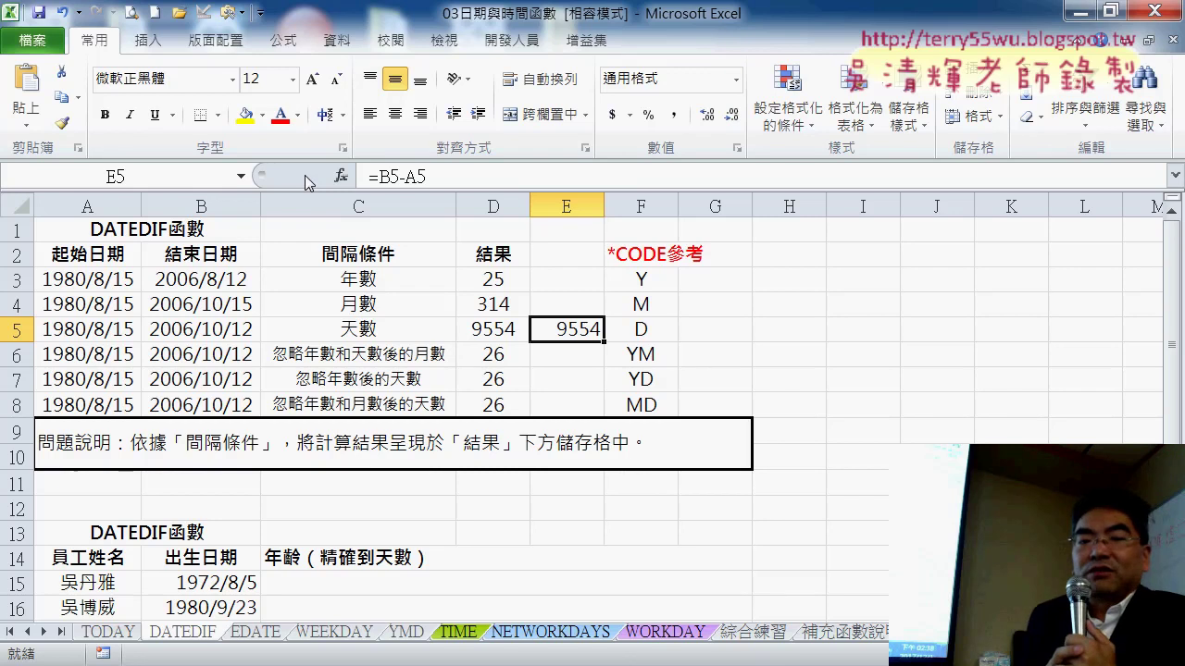
pyautogui.click(505, 357)
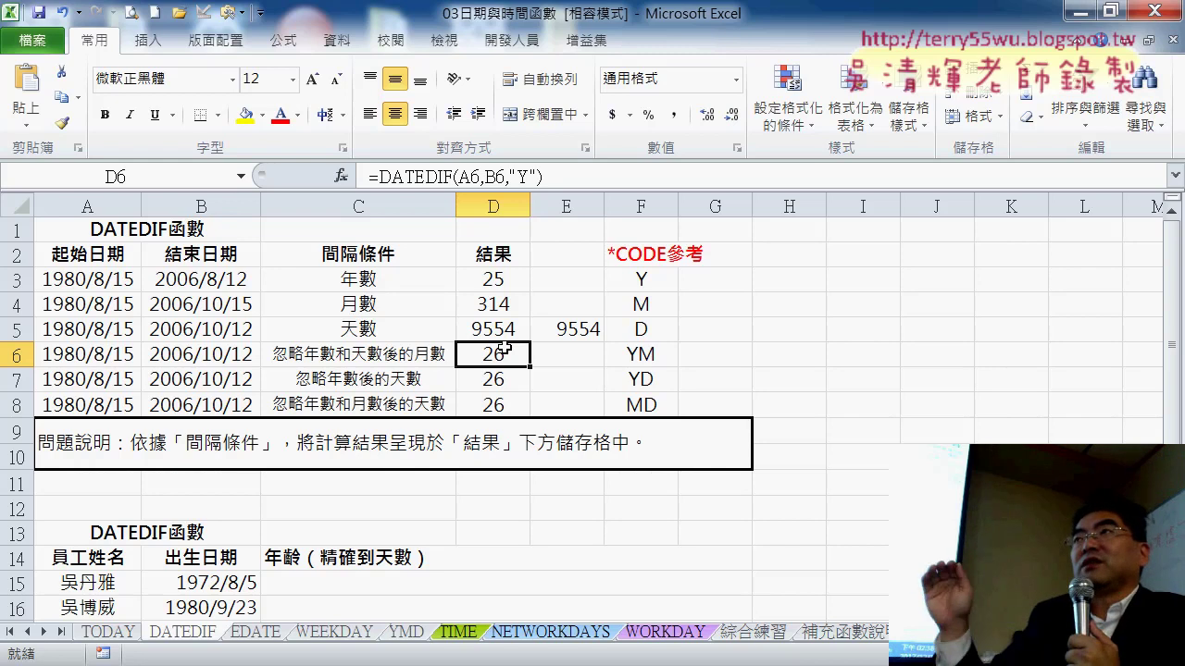
pyautogui.scroll(-2, 524, 376)
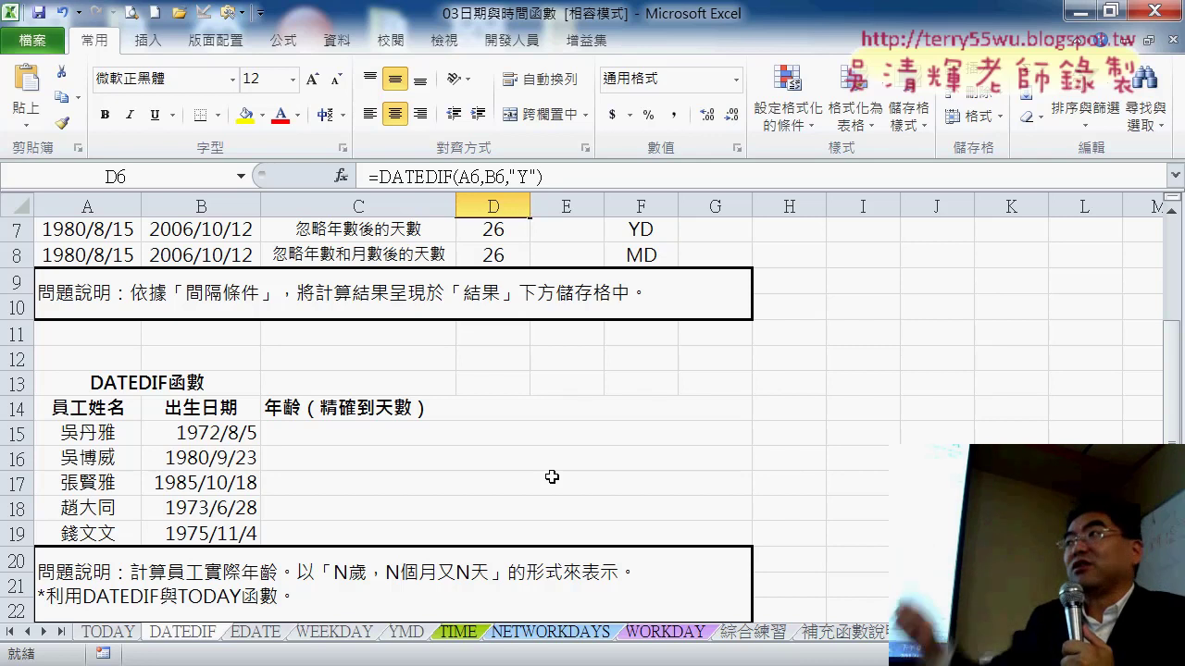
pyautogui.scroll(2, 694, 350)
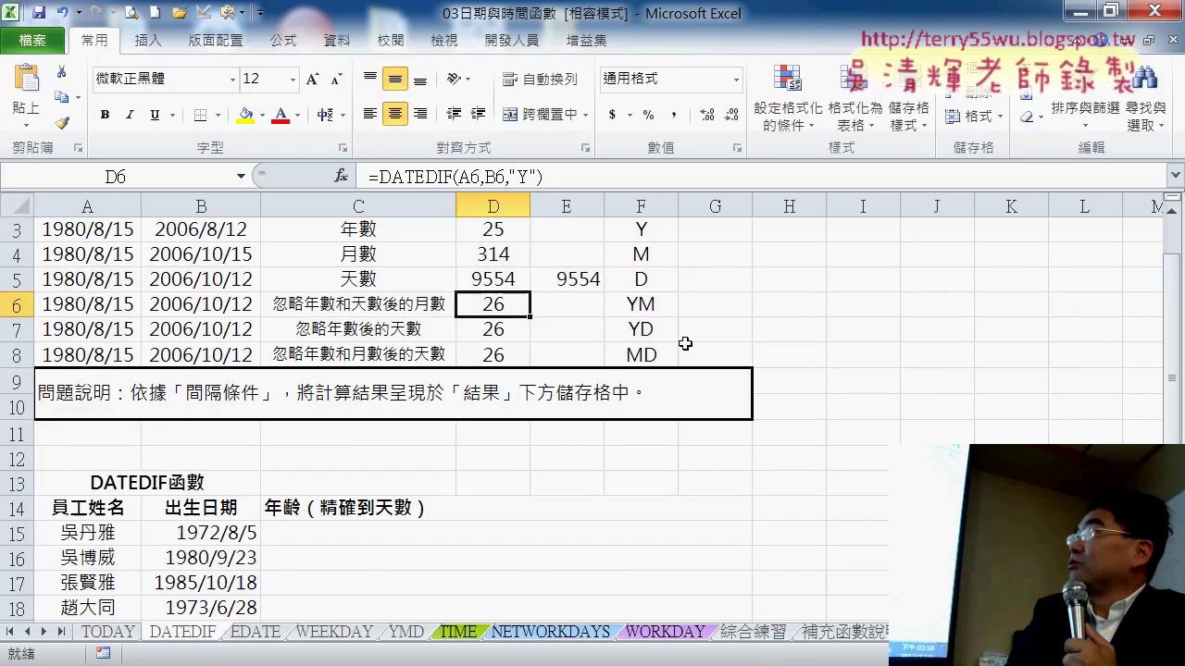
pyautogui.click(638, 307)
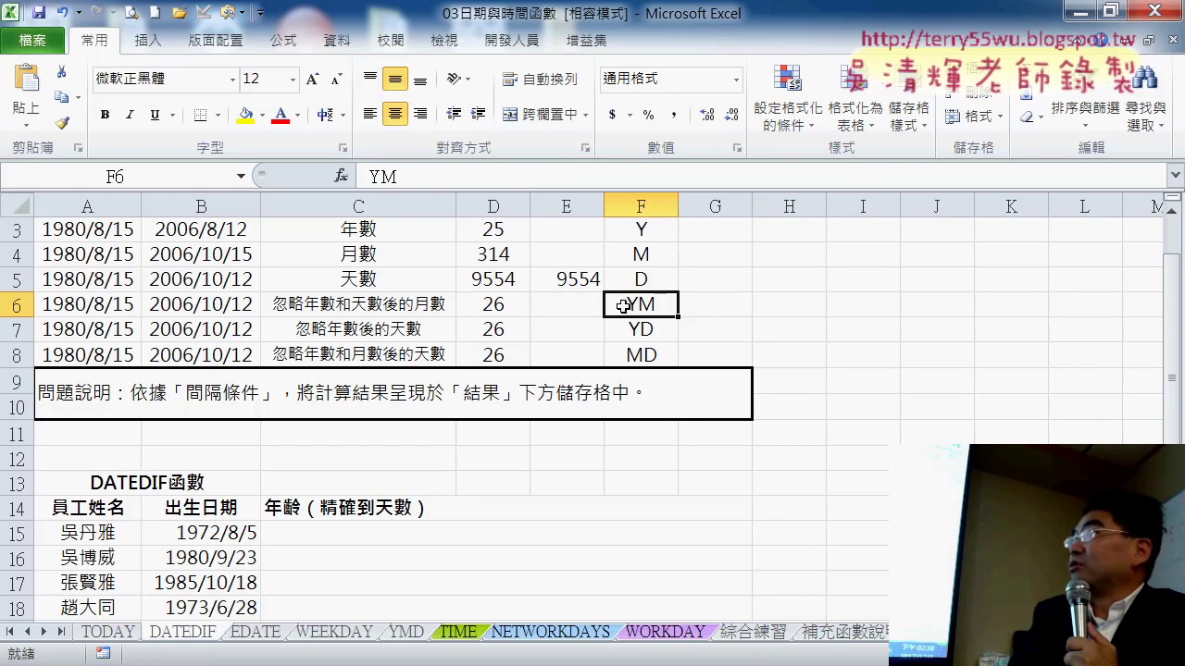
pyautogui.click(488, 303)
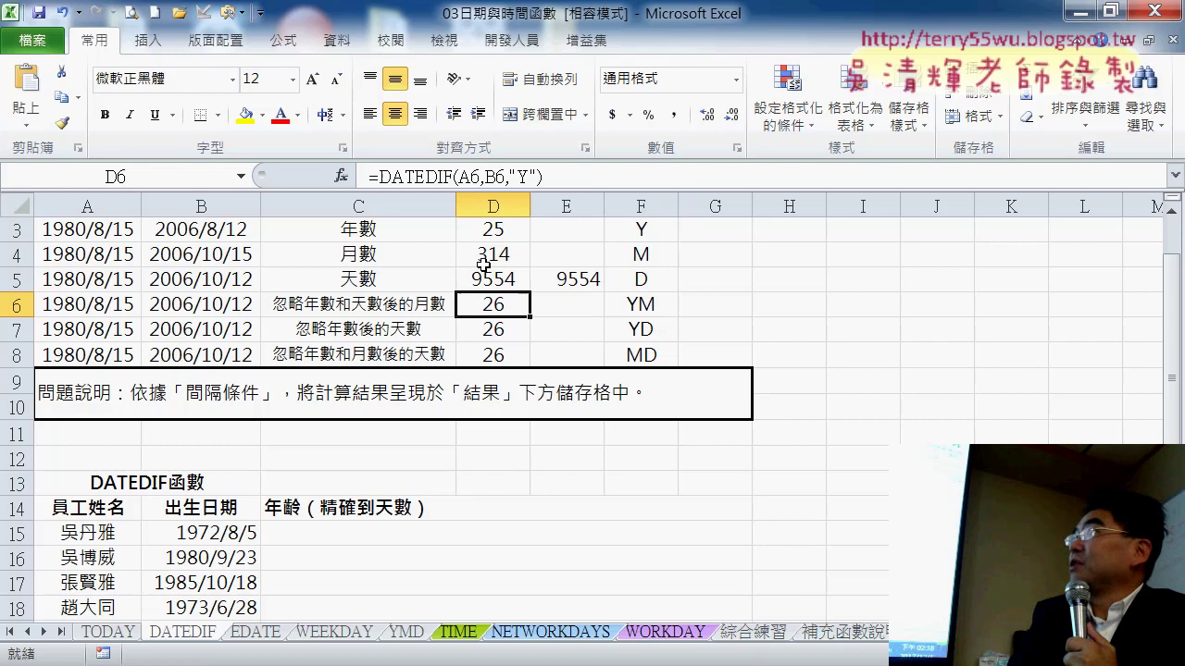
# Change D6's DATEDIF interval code to YM so it returns 1.
pyautogui.click(527, 172)
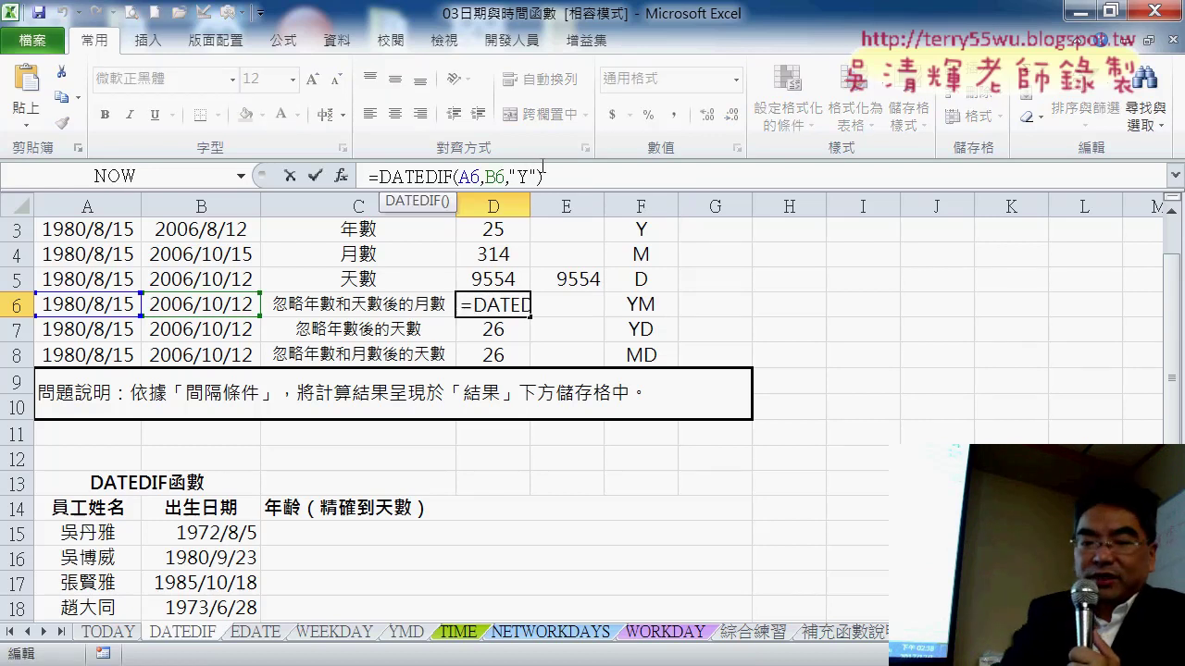
pyautogui.write('M')
pyautogui.press('Return')
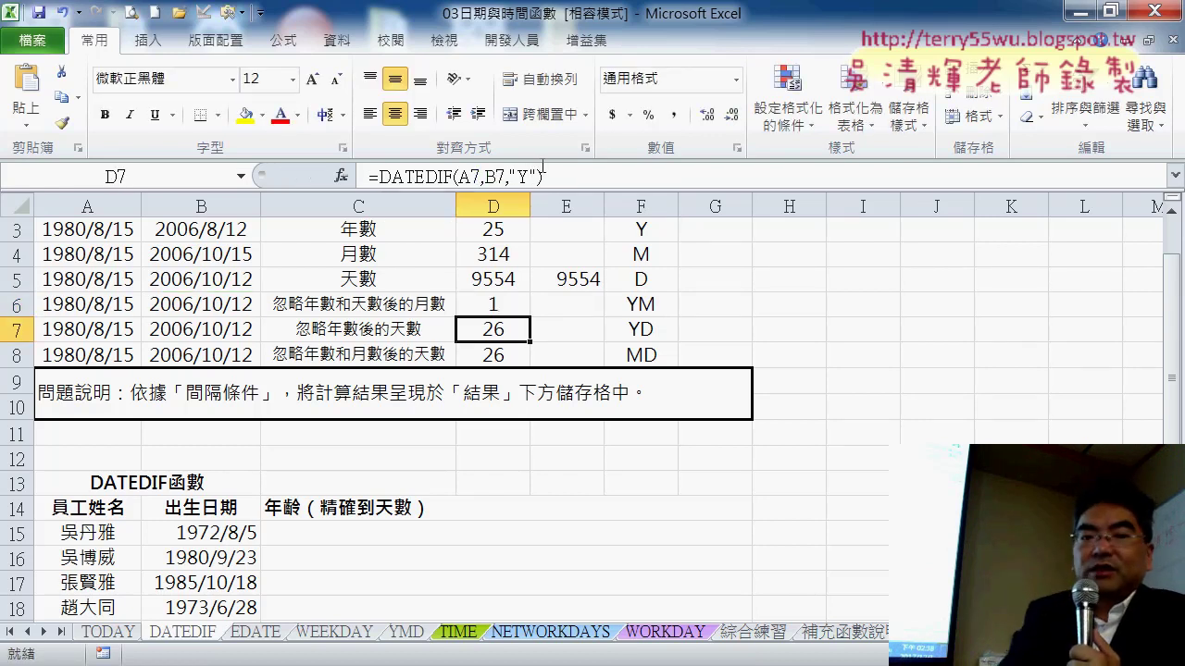
pyautogui.click(496, 309)
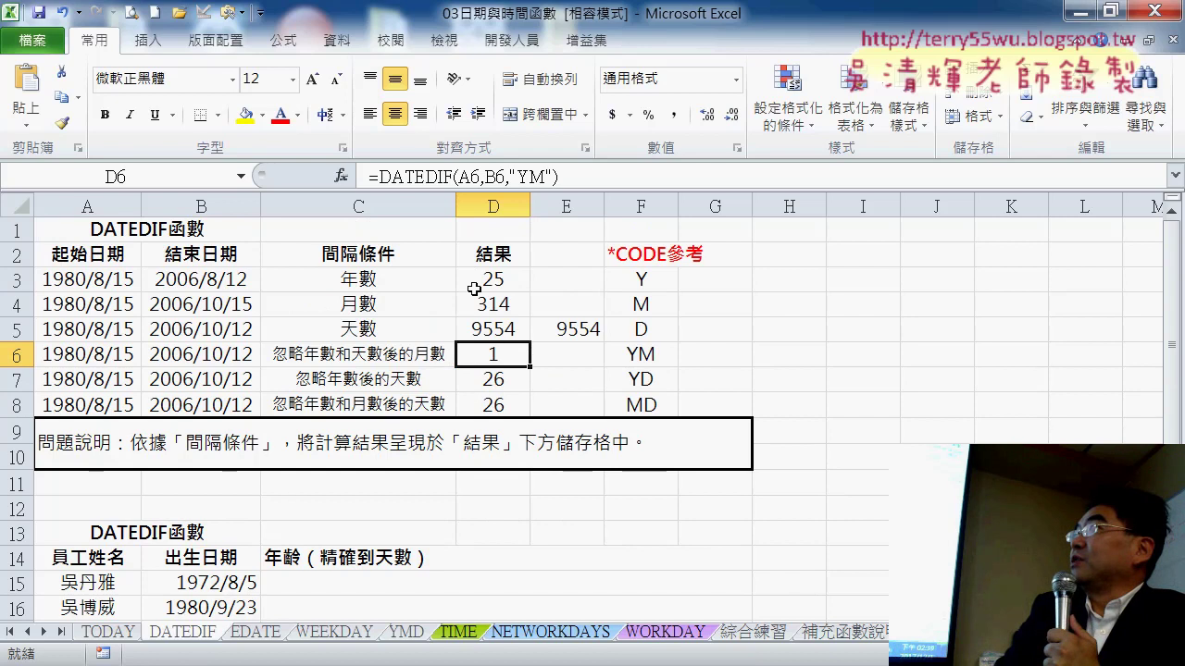
# Change B3's end date month from 8 to 10, making it 2006/10/12.
pyautogui.click(215, 283)
pyautogui.doubleClick(213, 282)
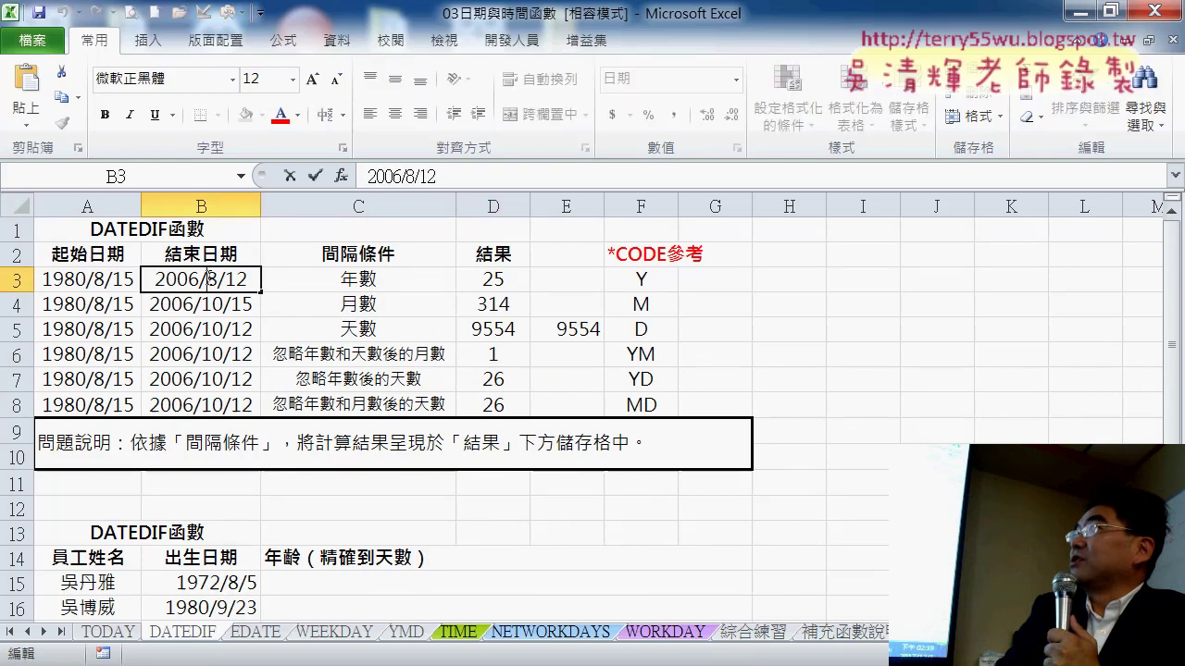
pyautogui.doubleClick(212, 279)
pyautogui.write('1')
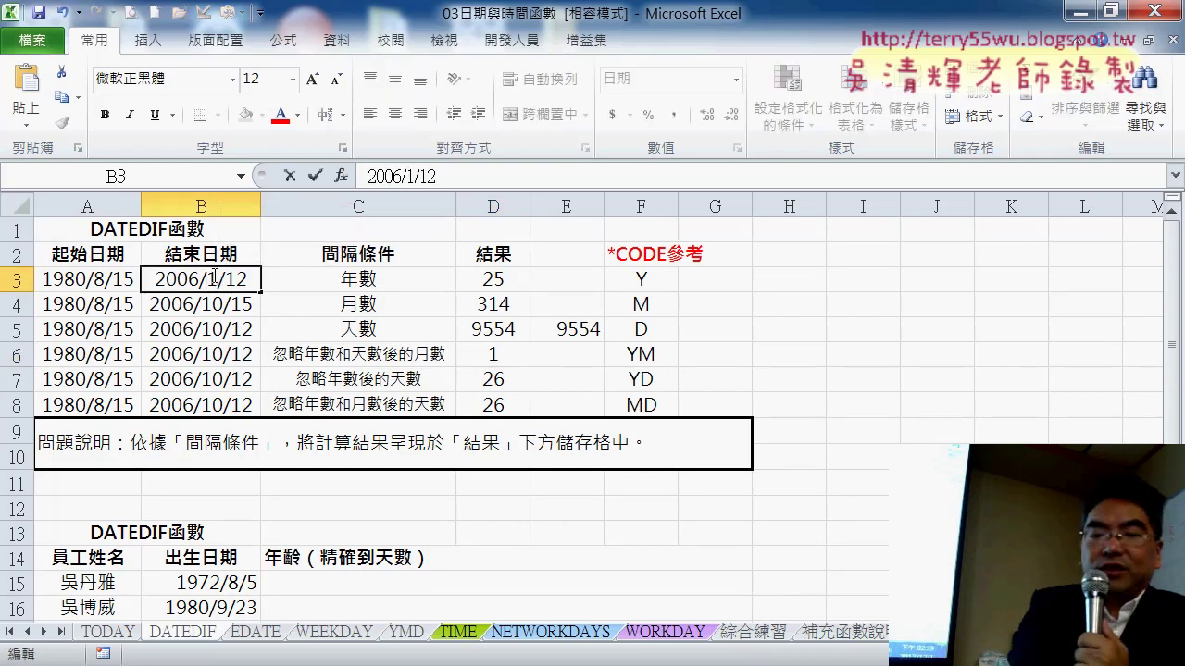
pyautogui.write('0')
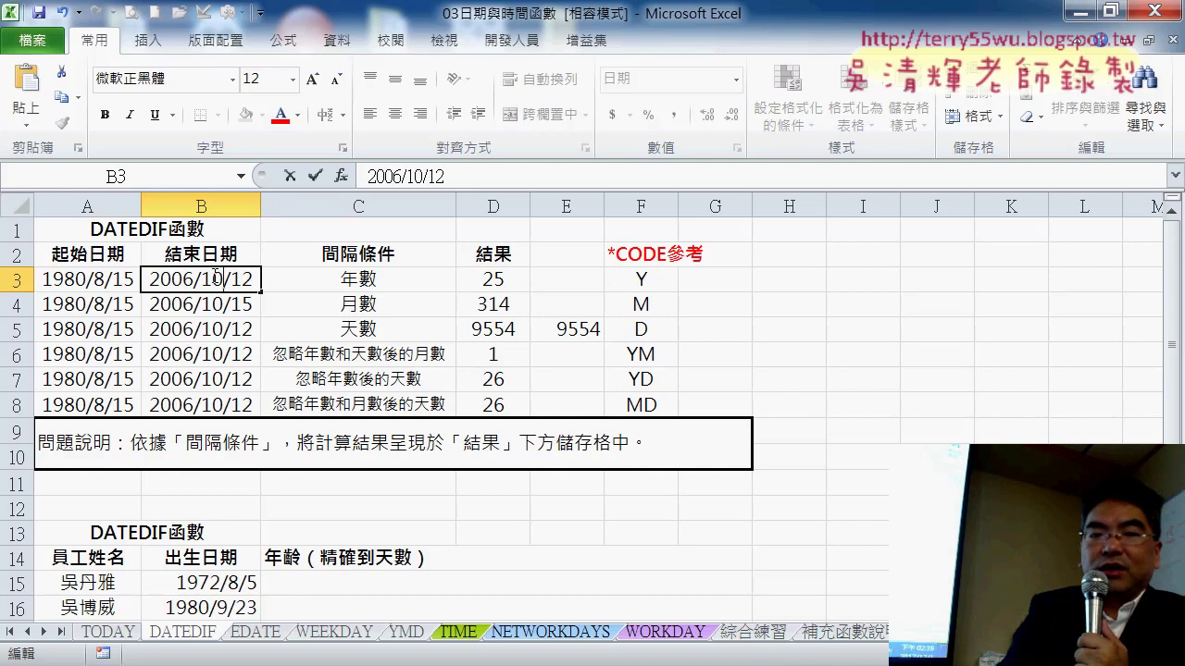
pyautogui.press('Return')
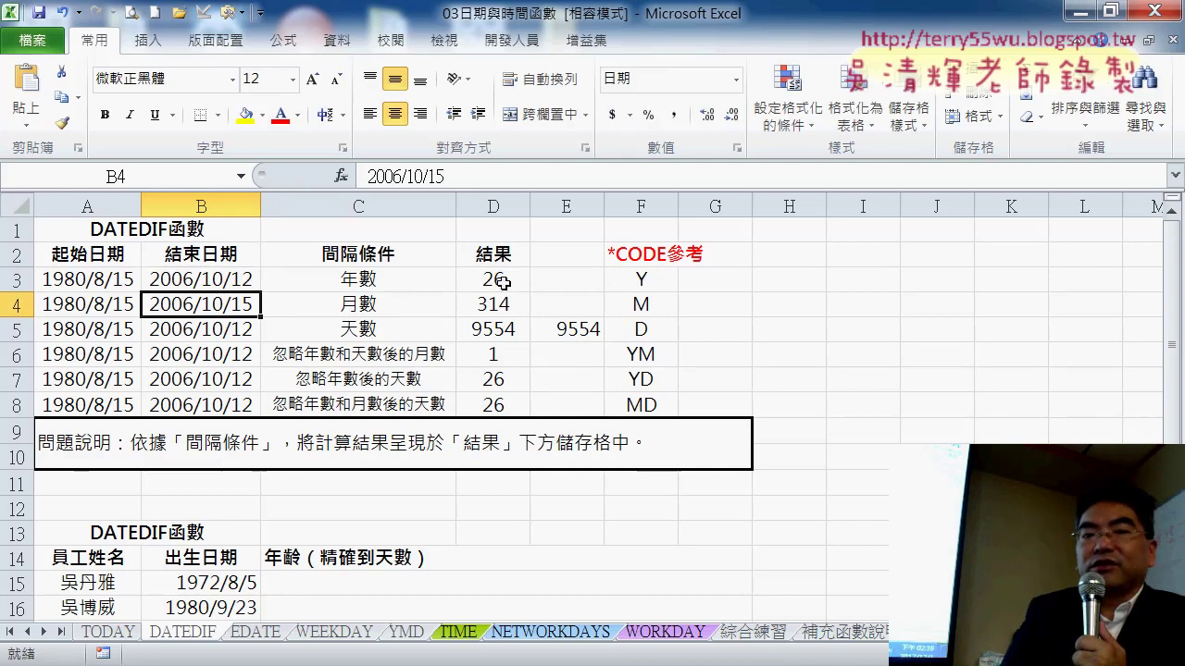
pyautogui.click(503, 282)
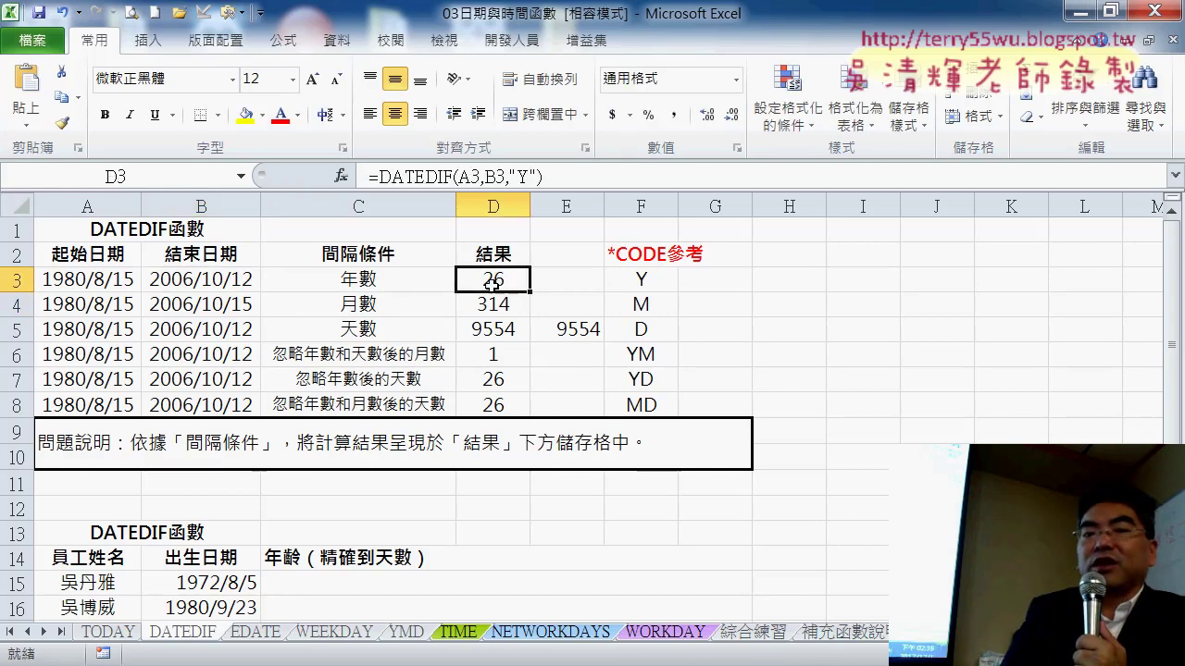
pyautogui.click(506, 355)
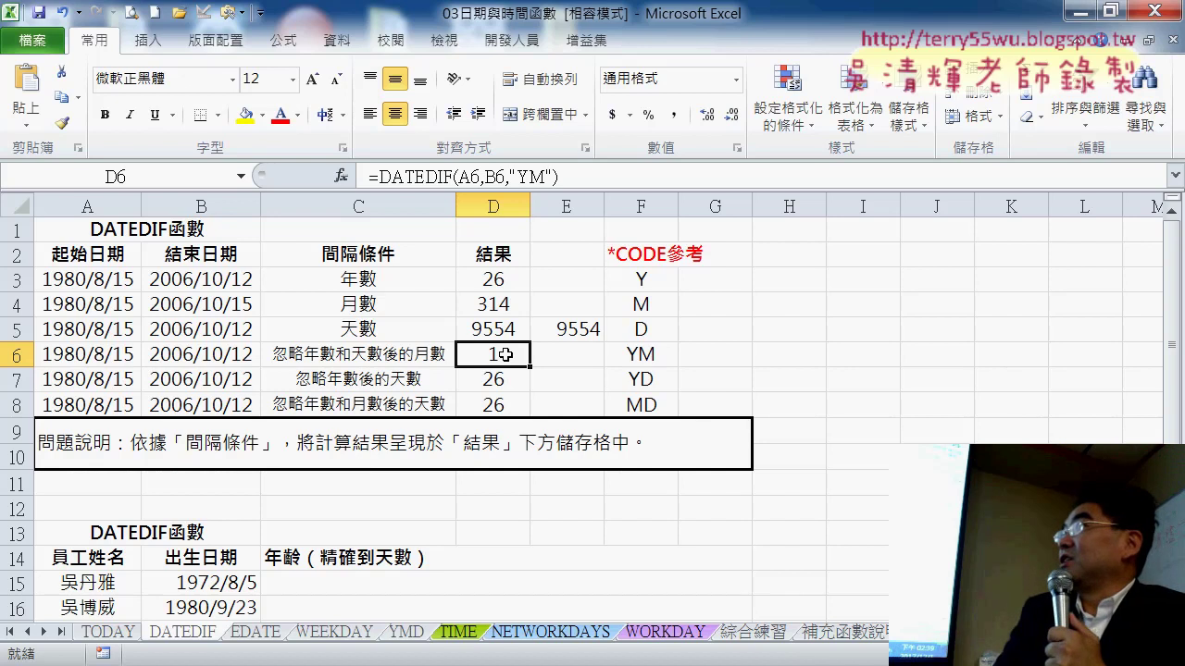
pyautogui.click(510, 408)
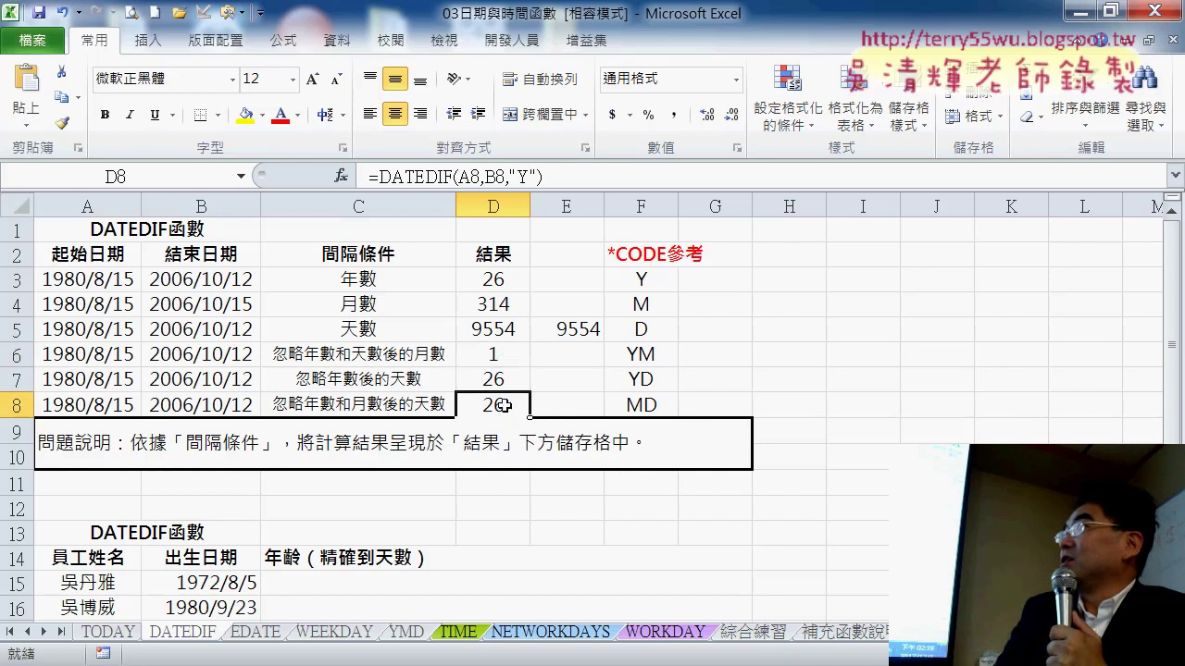
pyautogui.click(504, 354)
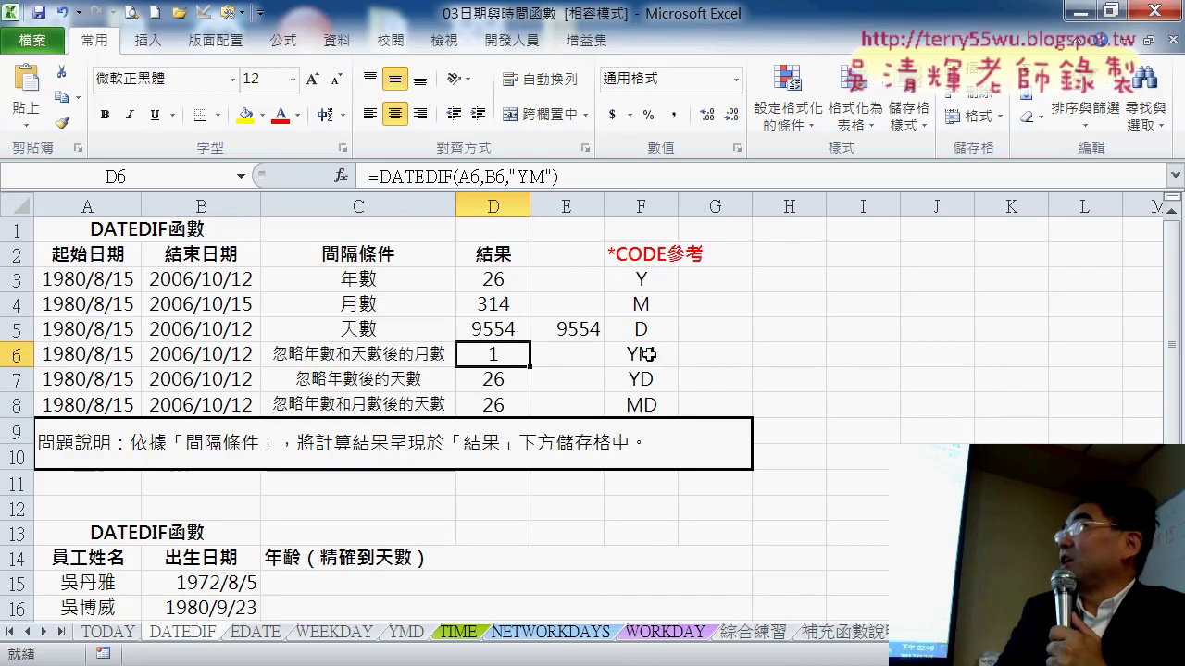
pyautogui.click(623, 381)
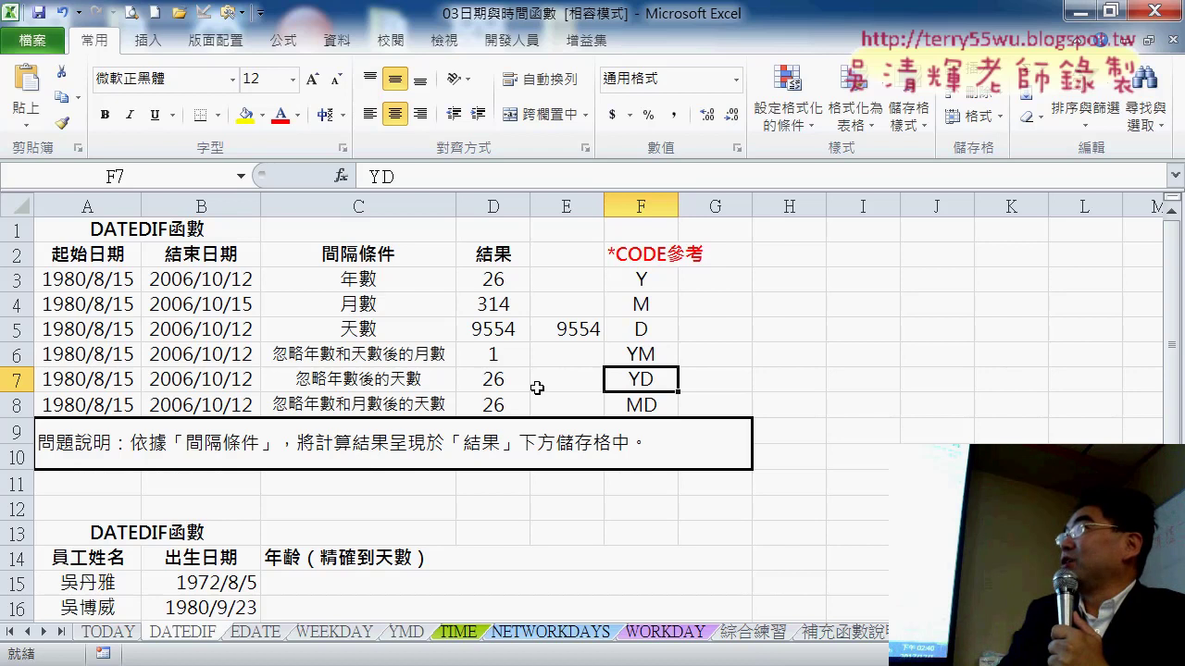
# Change D7's DATEDIF interval code to YD, giving 58 days.
pyautogui.click(500, 380)
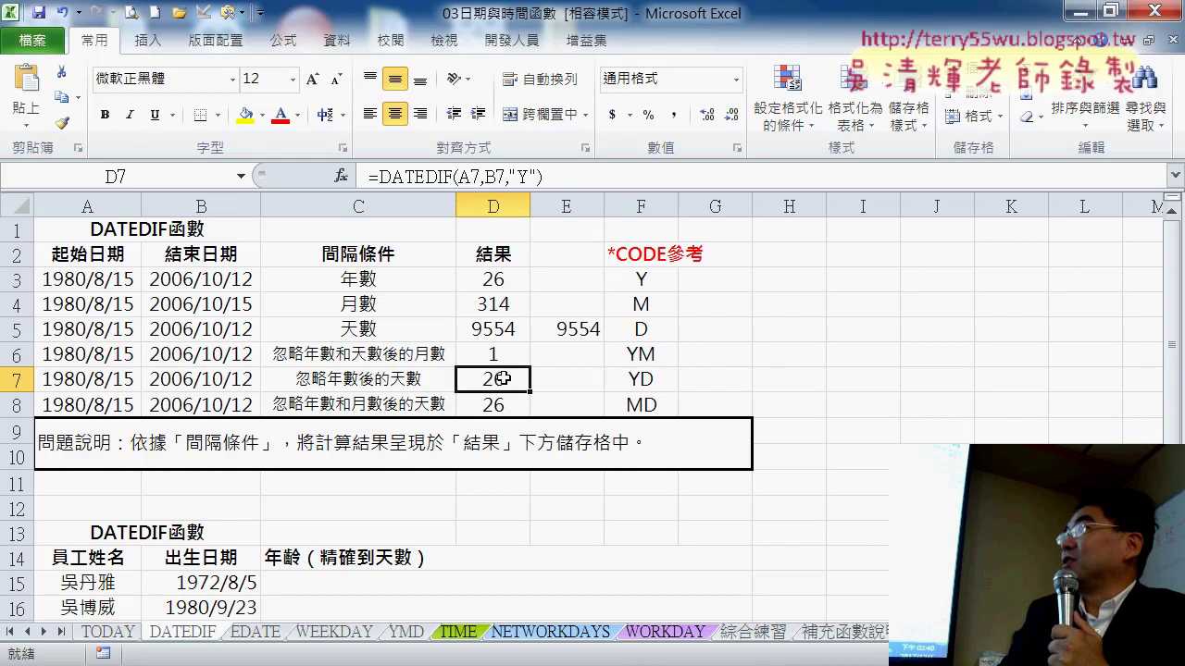
pyautogui.click(532, 175)
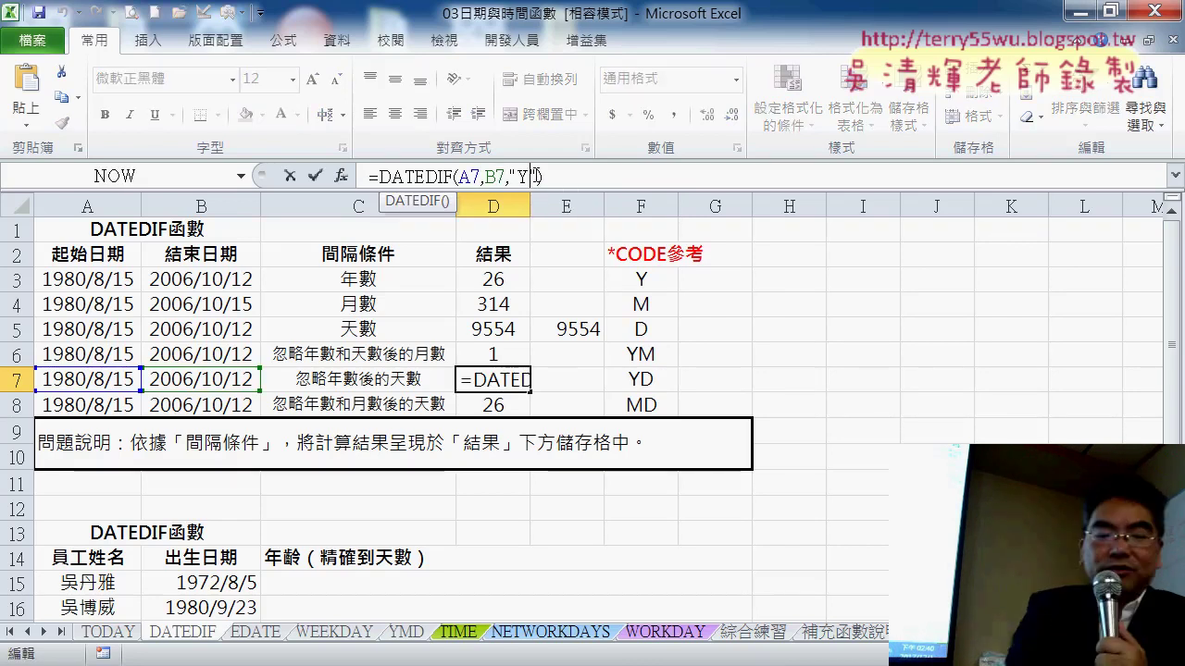
pyautogui.write('D')
pyautogui.press('Return')
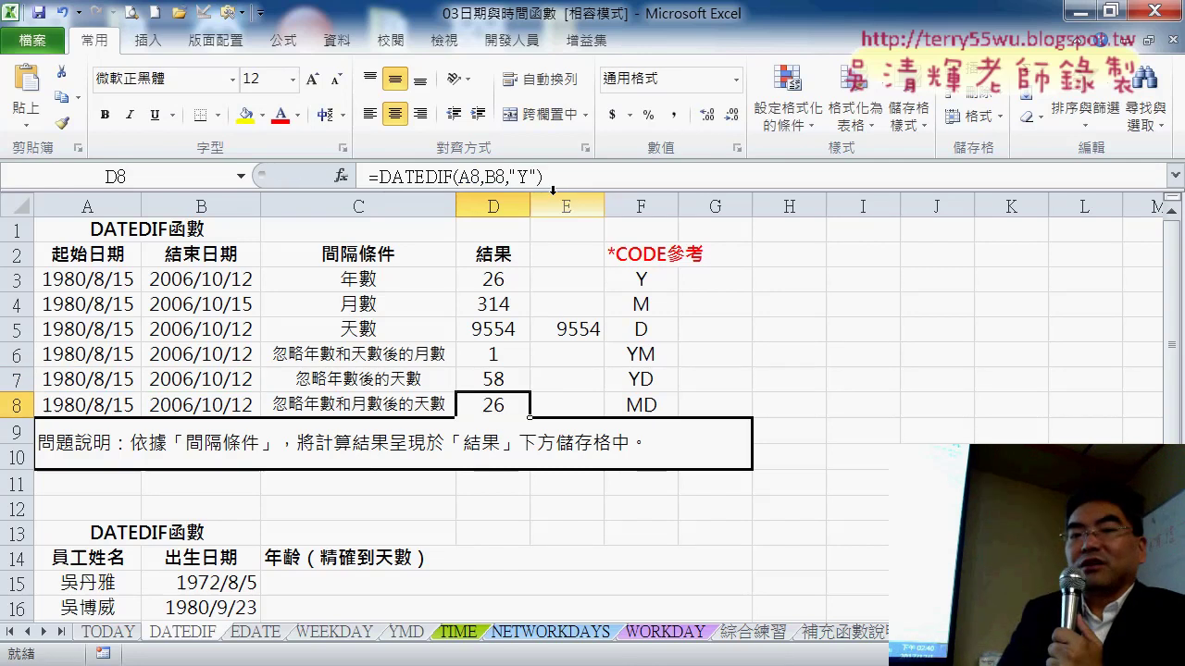
# Replace D8's Y interval code with MD, giving 27 days.
pyautogui.click(524, 176)
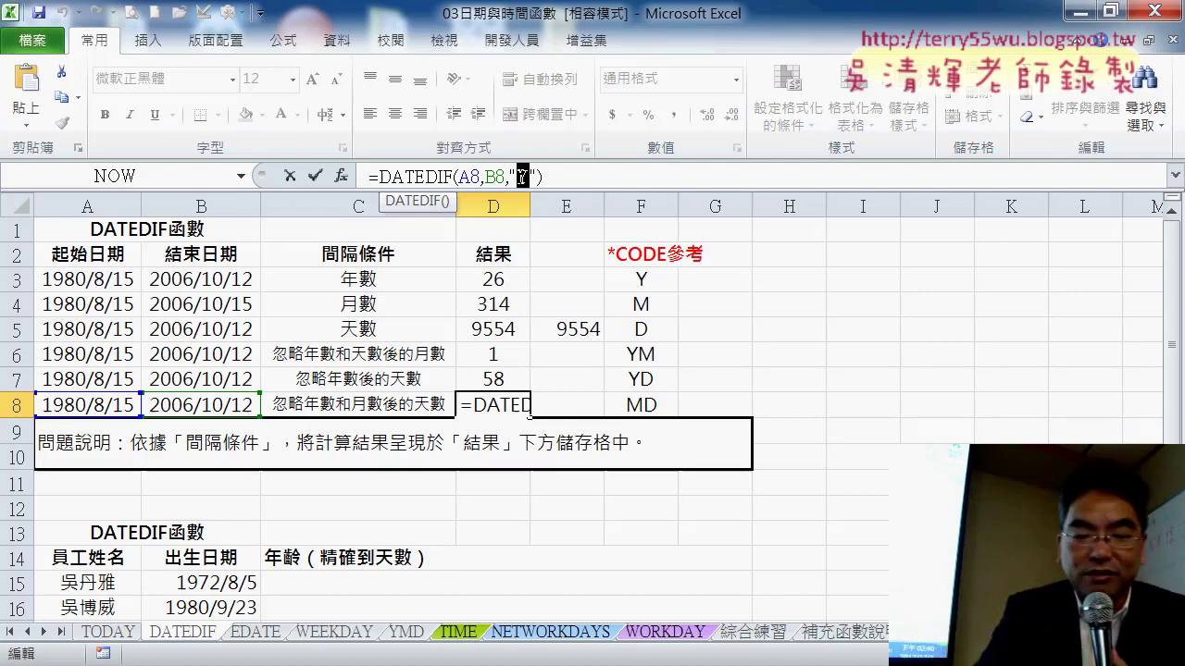
pyautogui.click(506, 176)
pyautogui.write('MD')
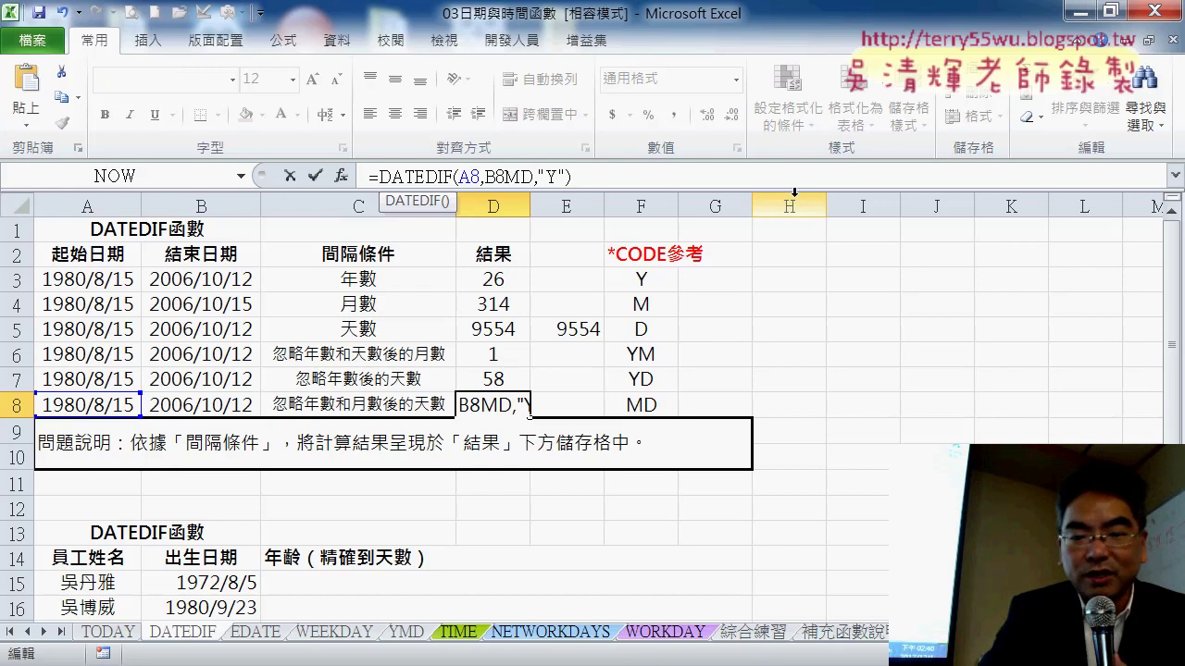
pyautogui.press('BackSpace')
pyautogui.press('BackSpace')
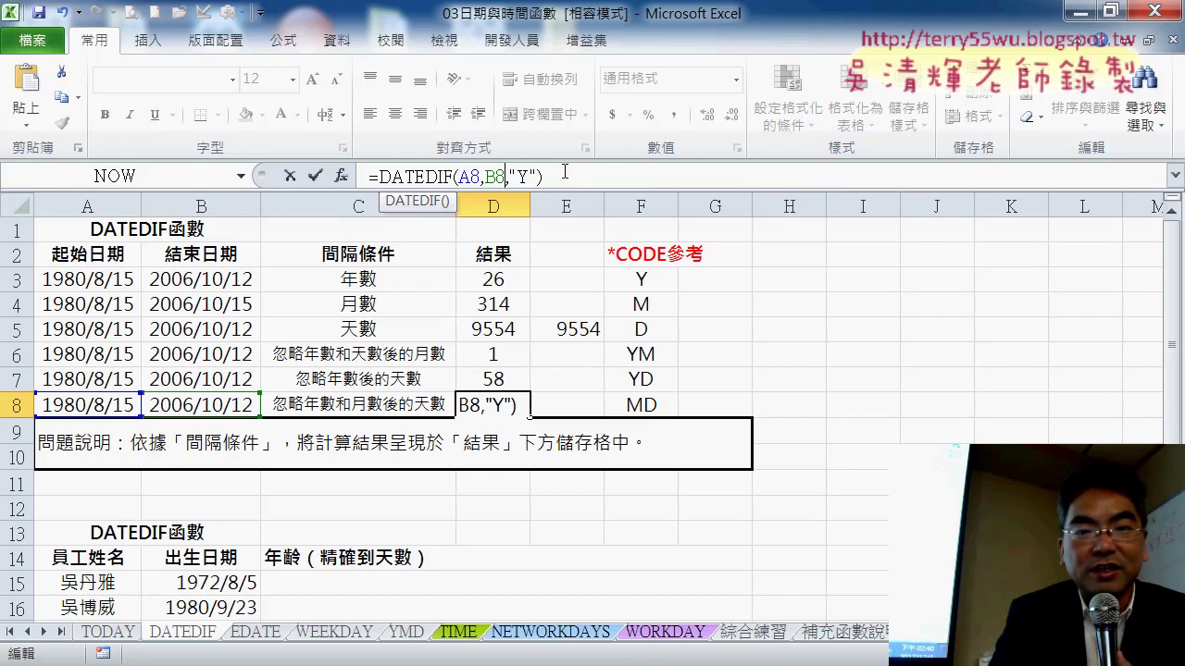
pyautogui.doubleClick(524, 176)
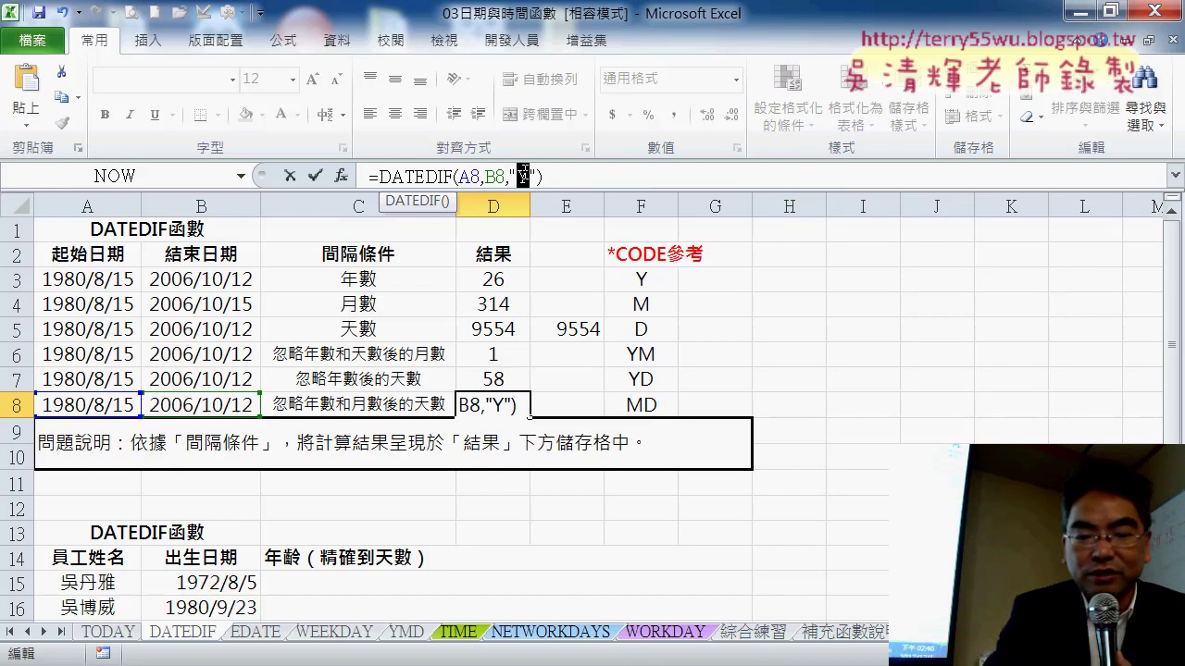
pyautogui.write('MD')
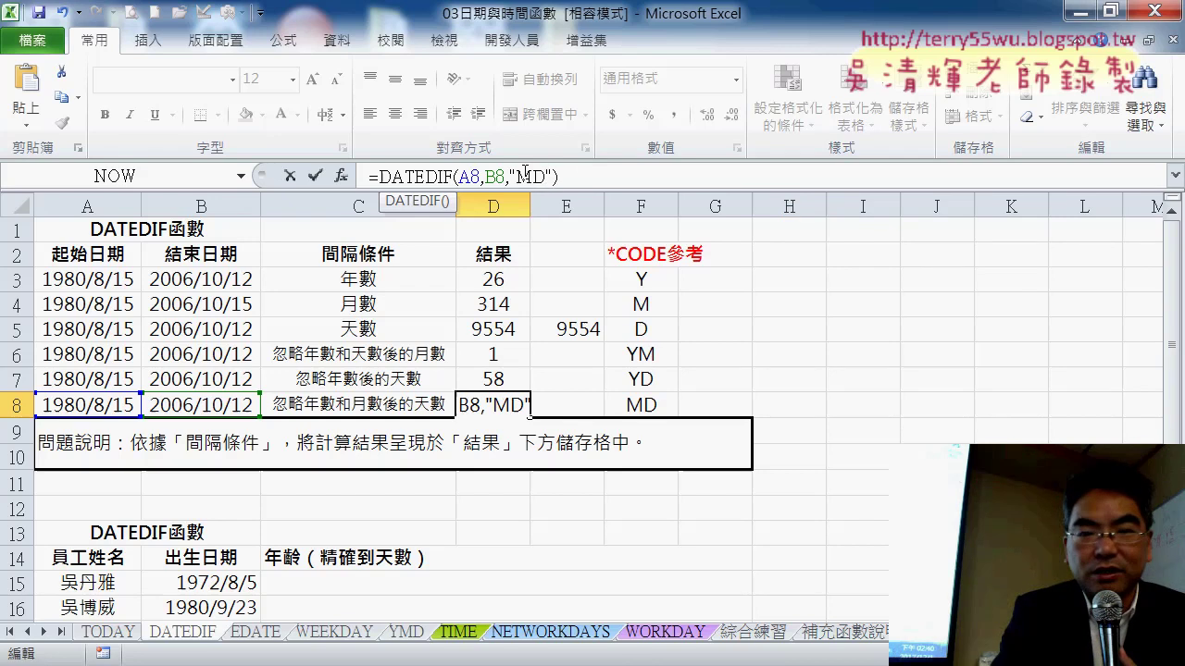
pyautogui.press('Return')
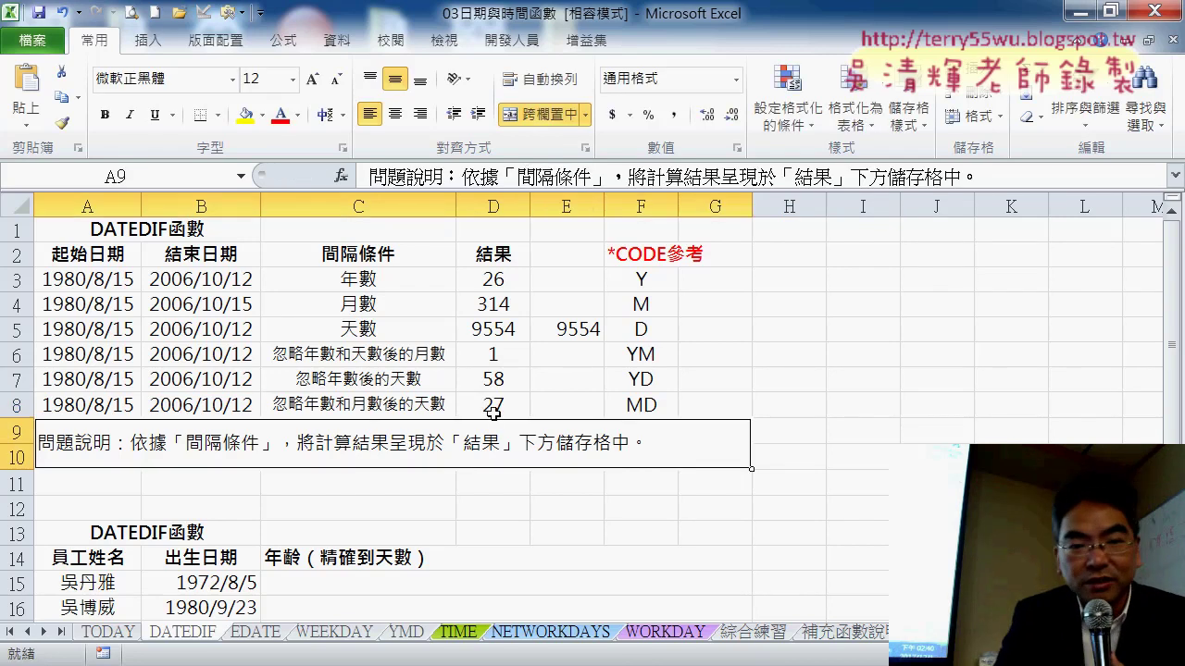
pyautogui.click(494, 408)
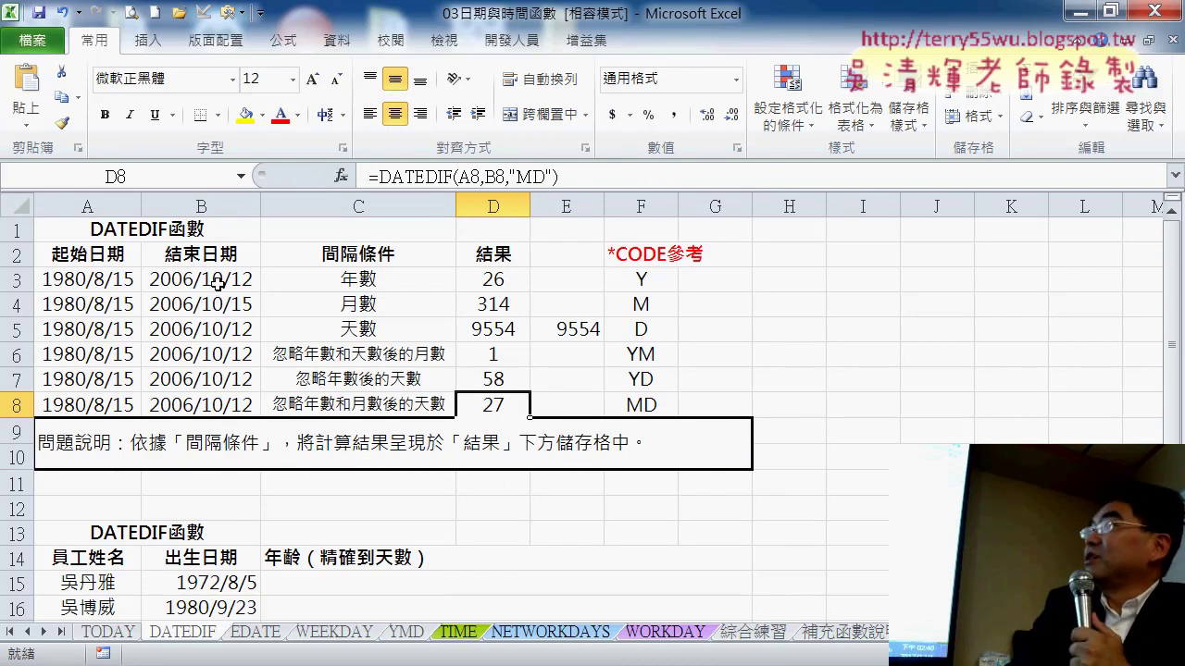
pyautogui.moveTo(219, 281); pyautogui.dragTo(137, 277)
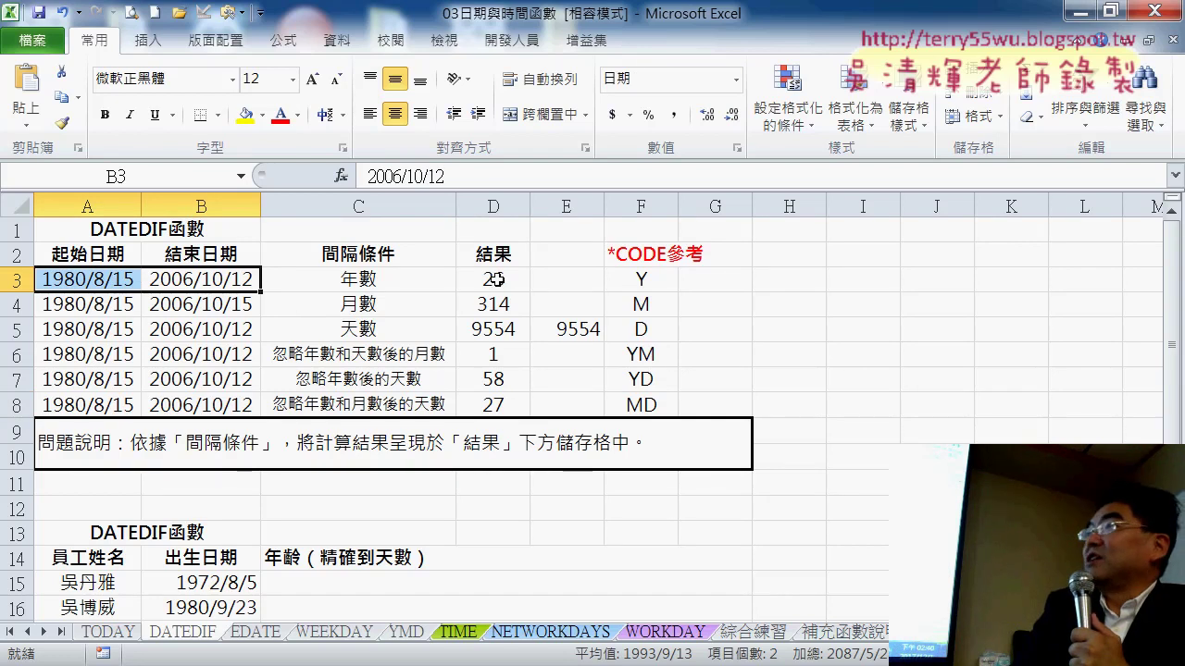
pyautogui.click(496, 280)
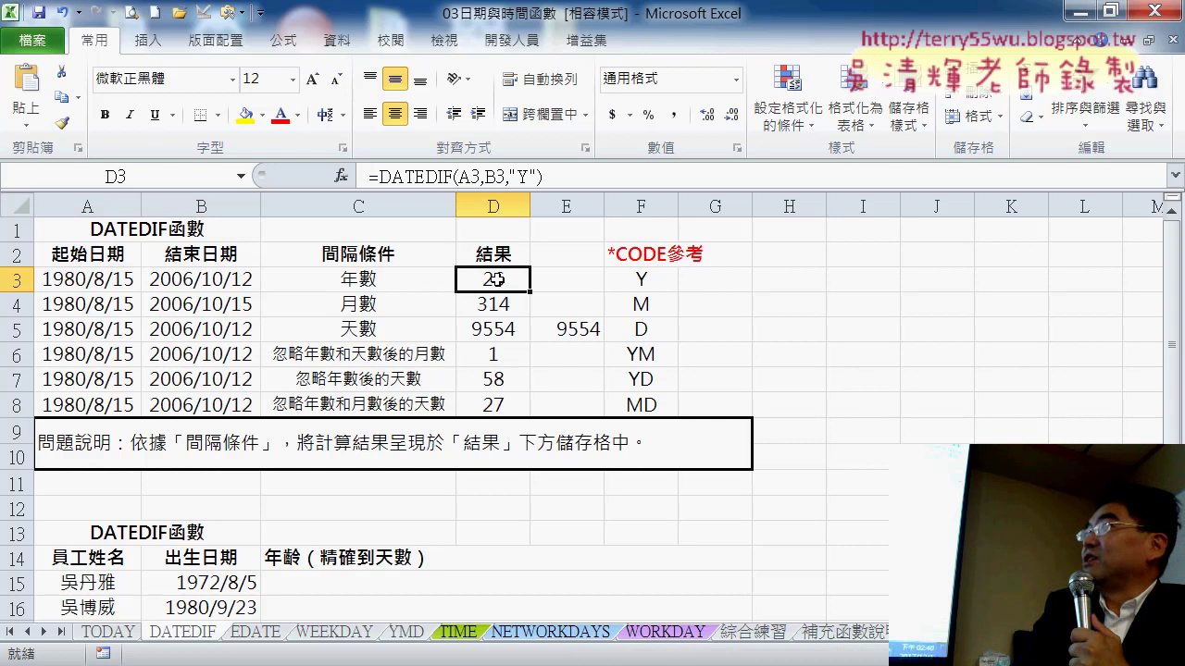
pyautogui.click(496, 354)
pyautogui.click(496, 405)
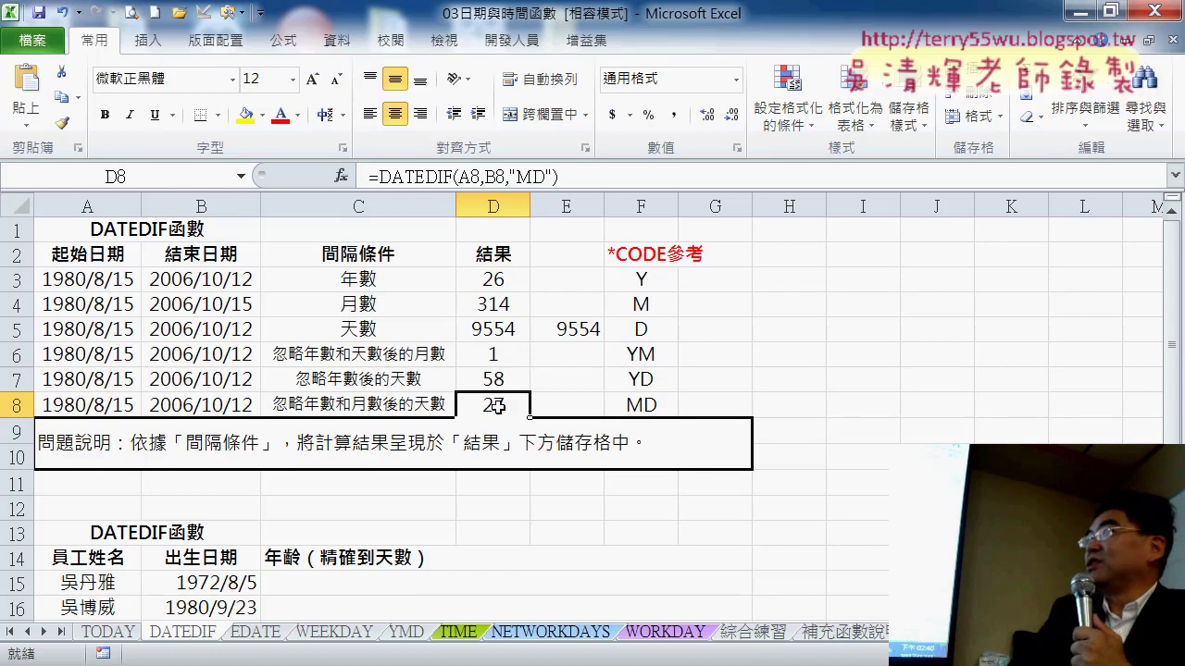
# Scroll down to the employee-age table and select the first employee's age cell.
pyautogui.scroll(-1, 535, 397)
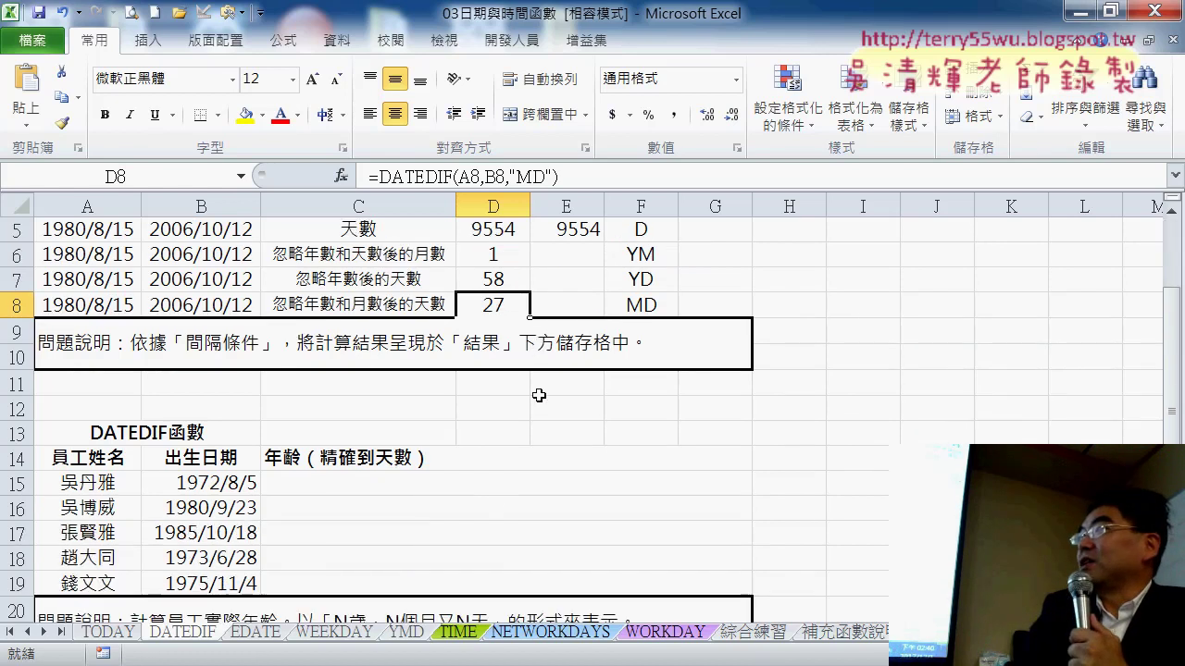
pyautogui.click(502, 488)
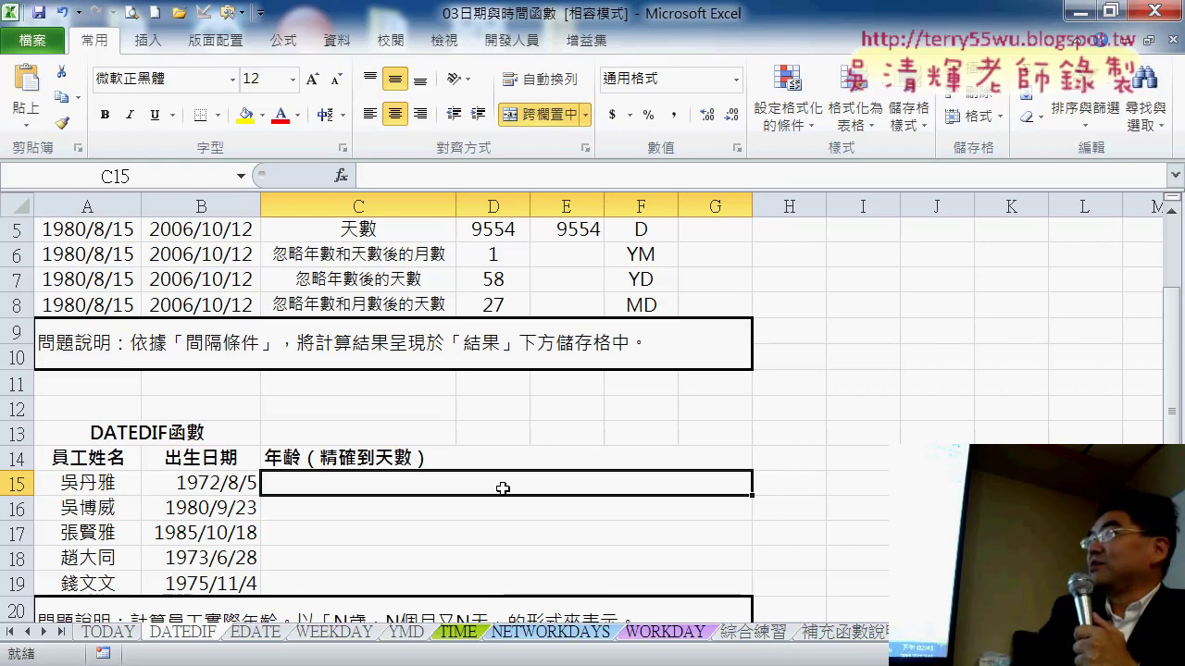
pyautogui.scroll(-1, 503, 488)
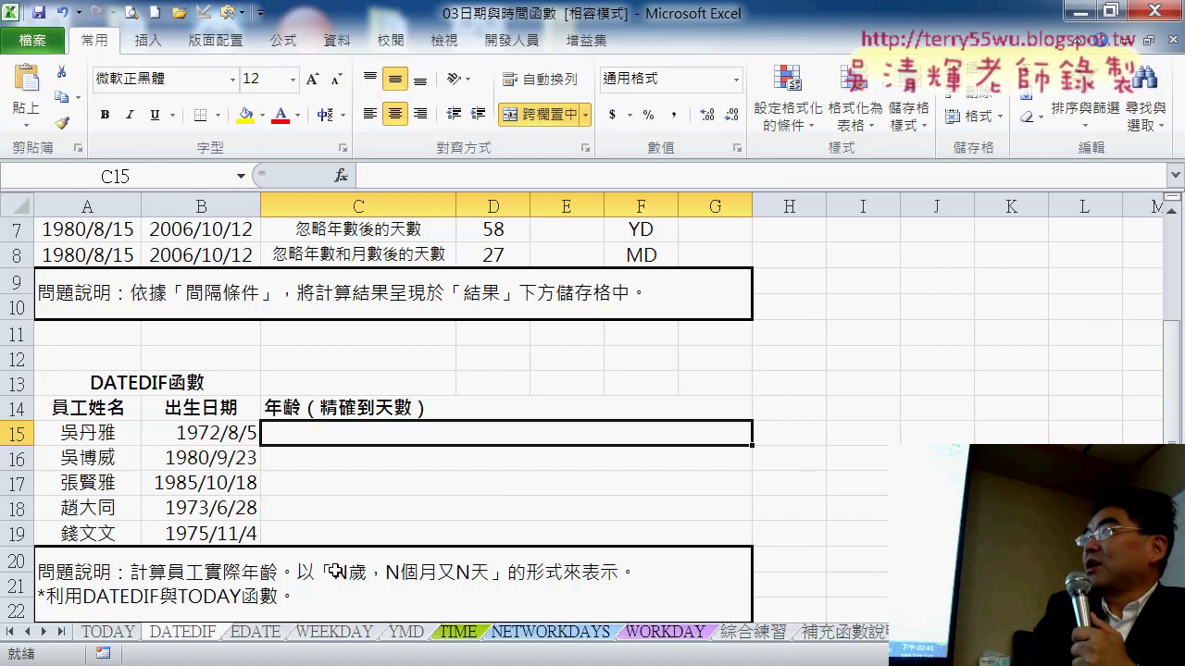